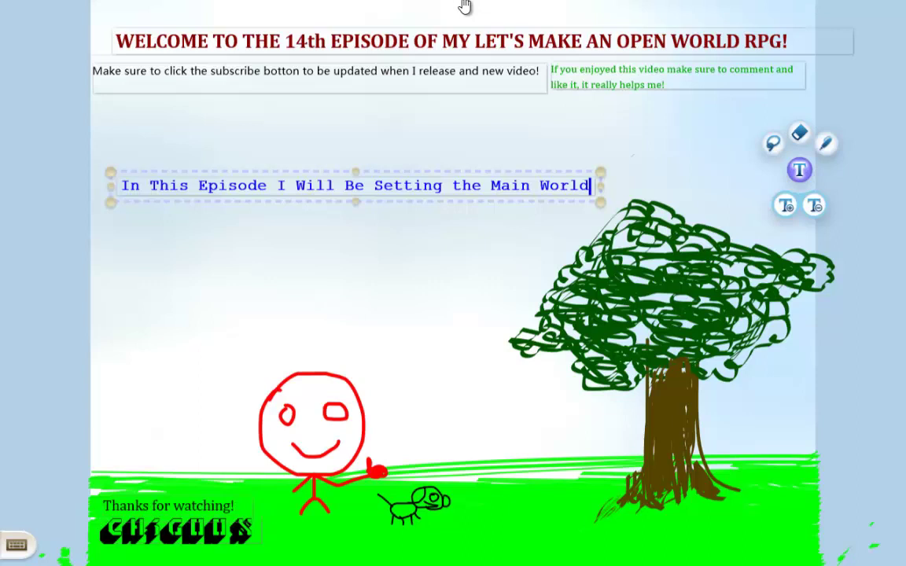
# Step: Deselect the finished caption 'In This Episode I Will Be Setting the Main World'
pyautogui.click(24, 21)
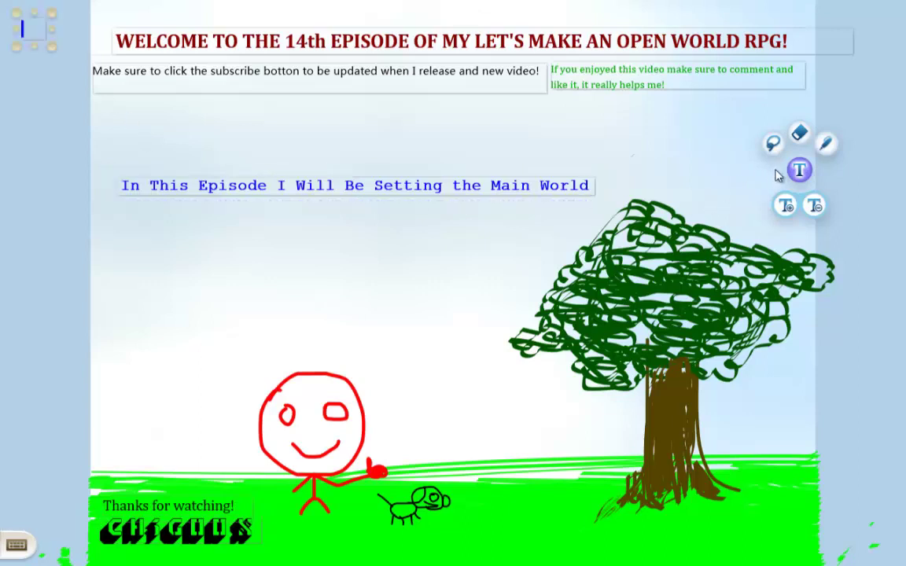
# Step: Bring RPG Maker VX Ace forward with the Life: MiNi Town project's MiNi Town BD map
pyautogui.click(5, 14)
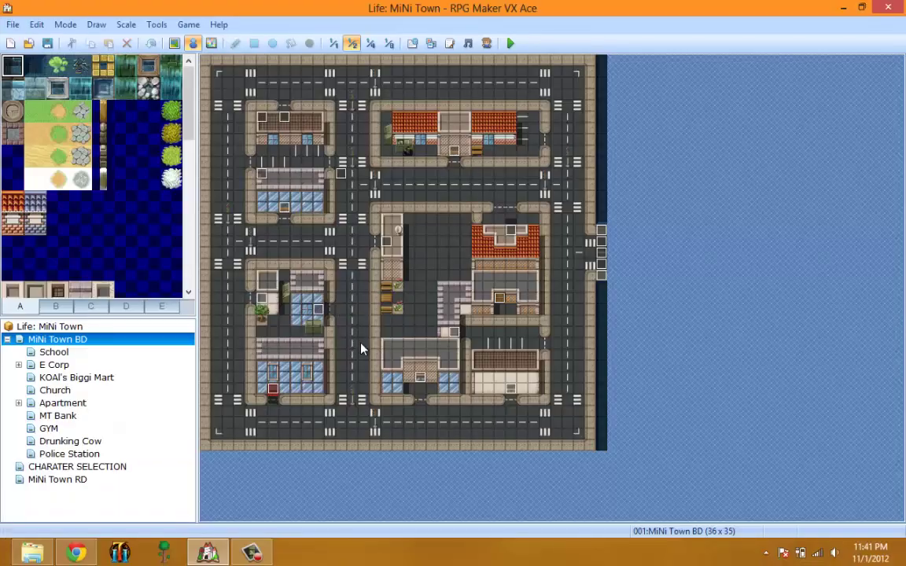
pyautogui.moveTo(2, 5)
pyautogui.click(258, 554)
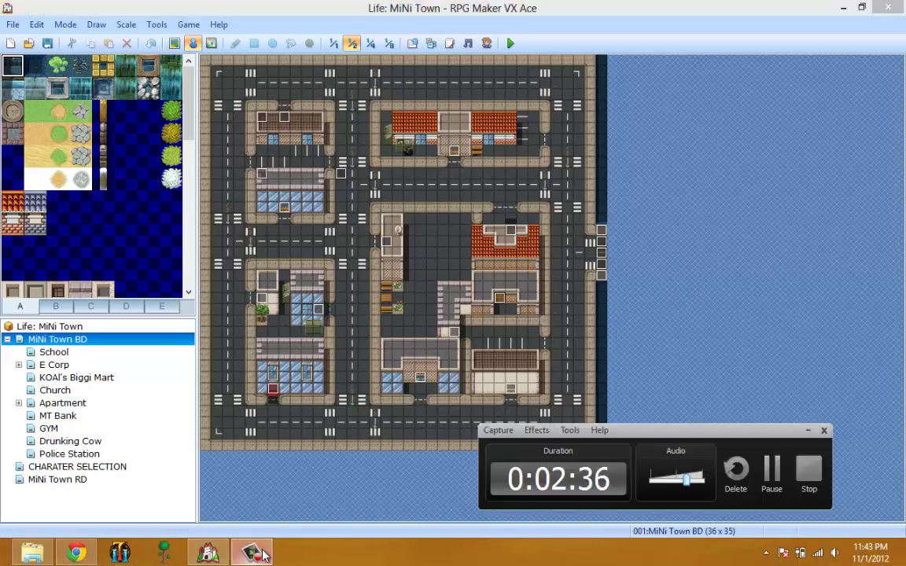
pyautogui.click(263, 554)
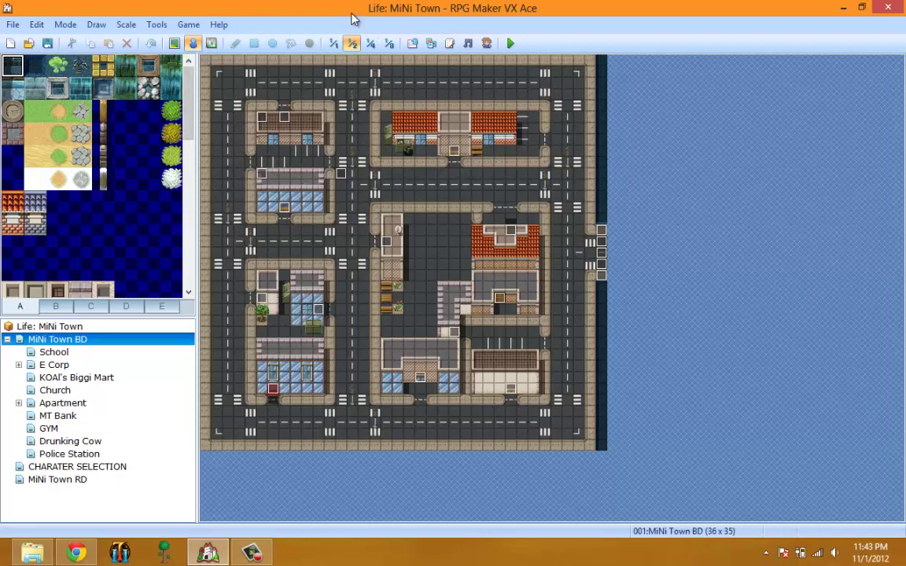
# Step: View the MiNi Town BD map at 1:1 scale, scrolled up to its top streets
pyautogui.click(335, 47)
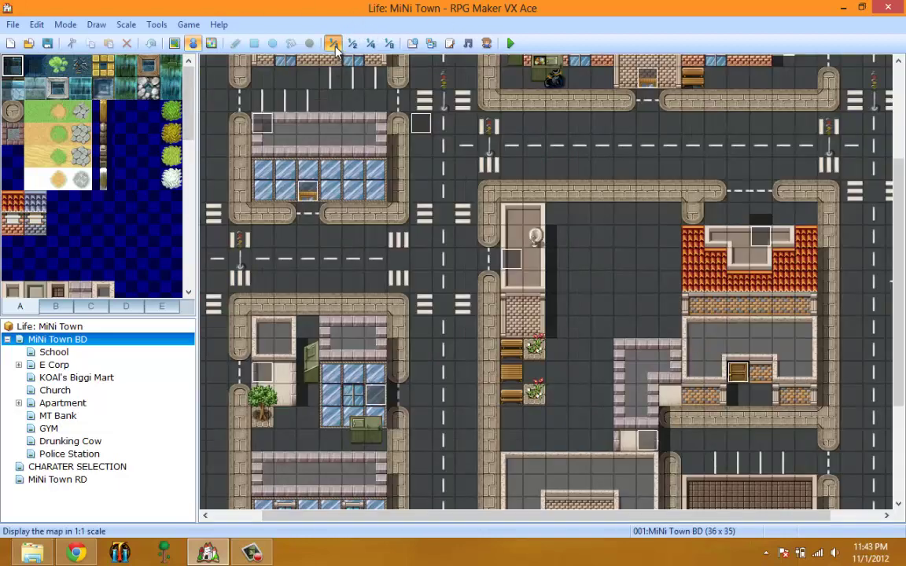
pyautogui.scroll(3, 354, 181)
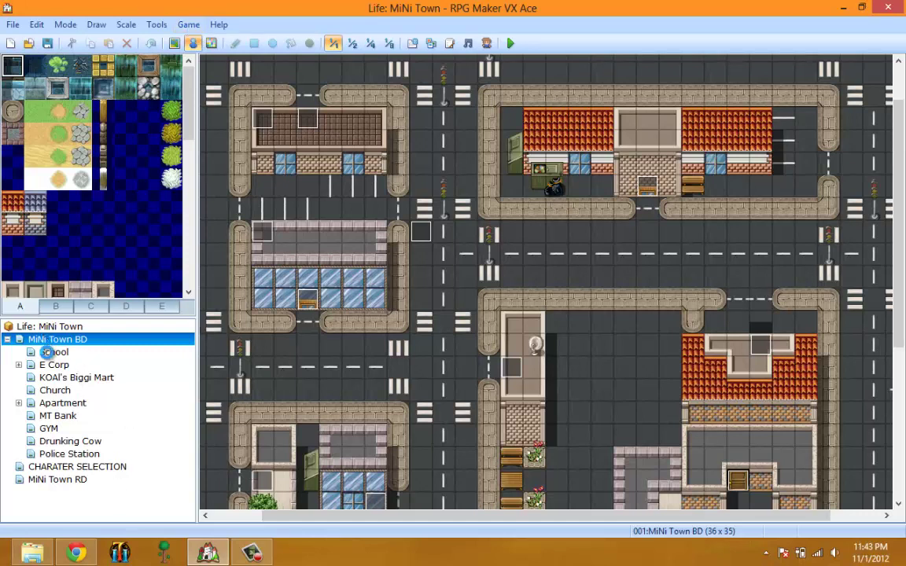
# Step: Open the School classroom map and begin a new event on a floor tile
pyautogui.click(47, 352)
pyautogui.click(251, 553)
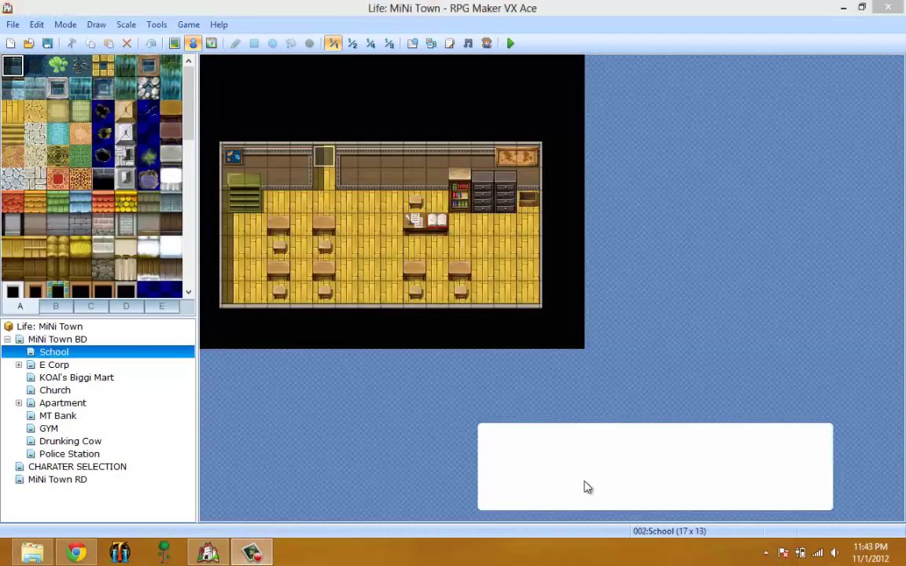
pyautogui.click(636, 195)
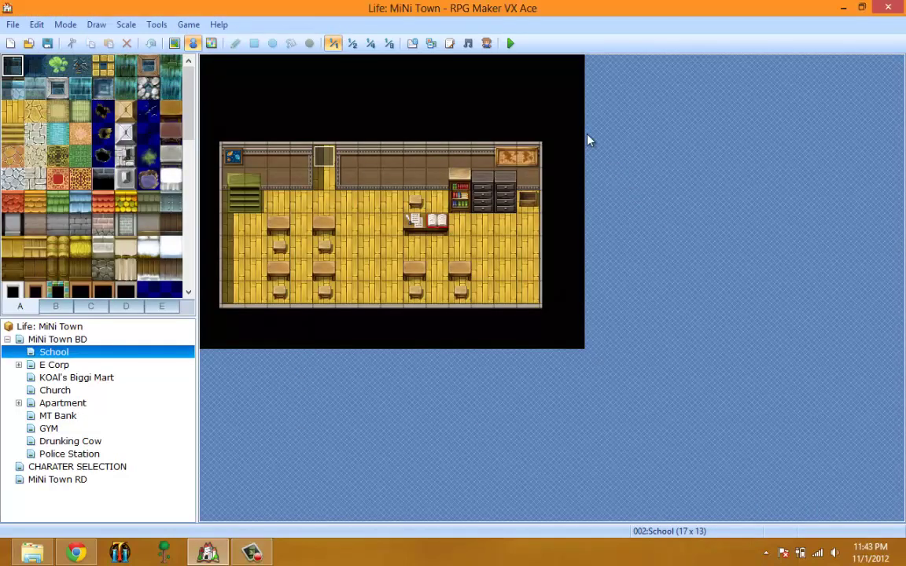
pyautogui.click(156, 24)
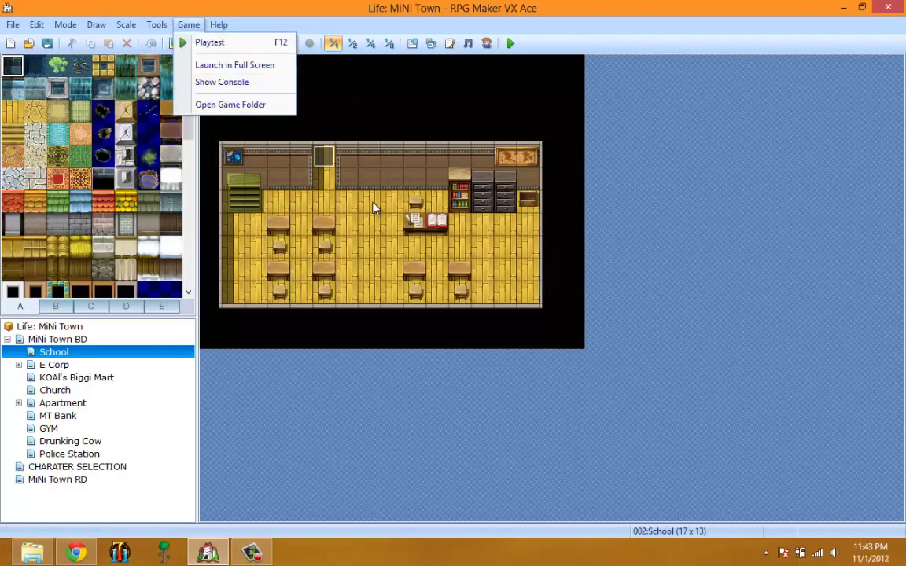
pyautogui.click(370, 201)
pyautogui.rightClick(369, 201)
pyautogui.click(381, 208)
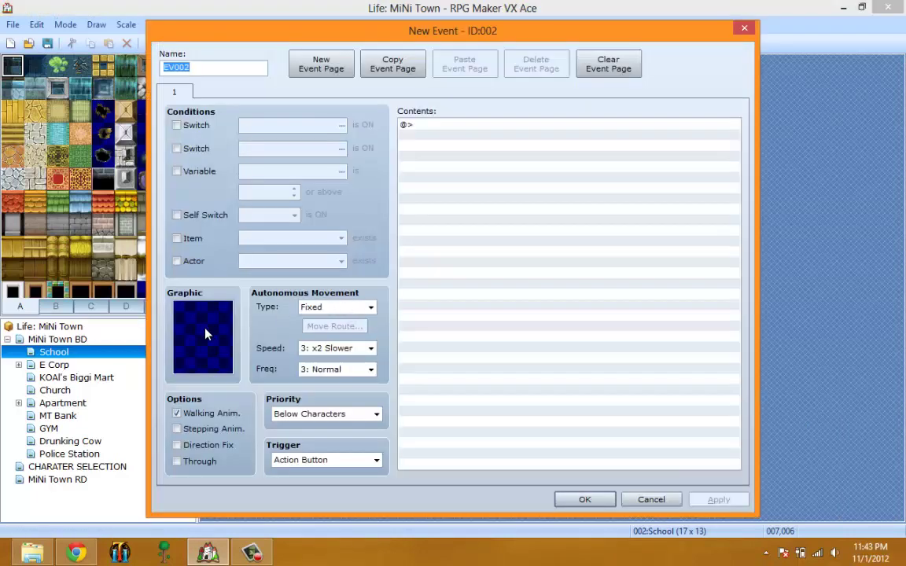
pyautogui.click(651, 499)
# Step: Build a female character with brown hair and blue eyes in the Character Generator
pyautogui.click(487, 45)
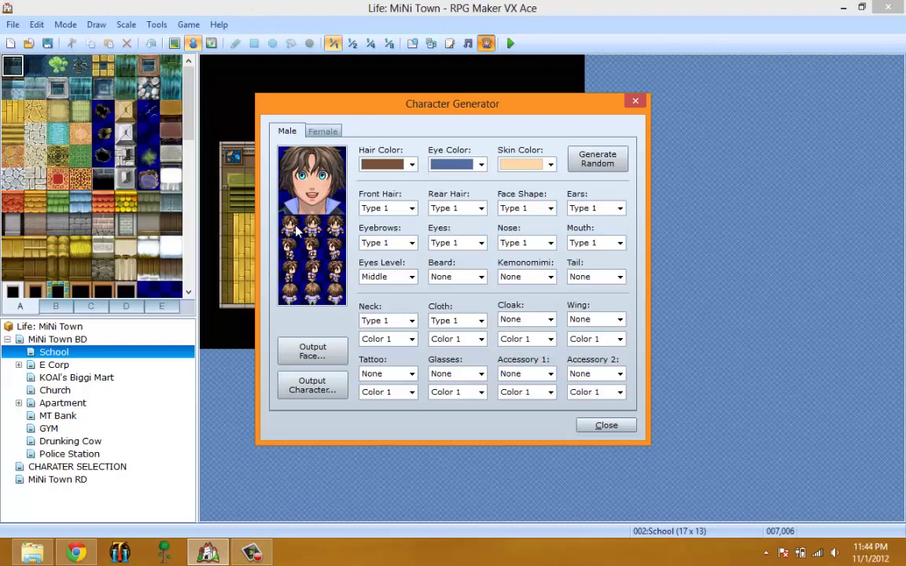
pyautogui.click(318, 132)
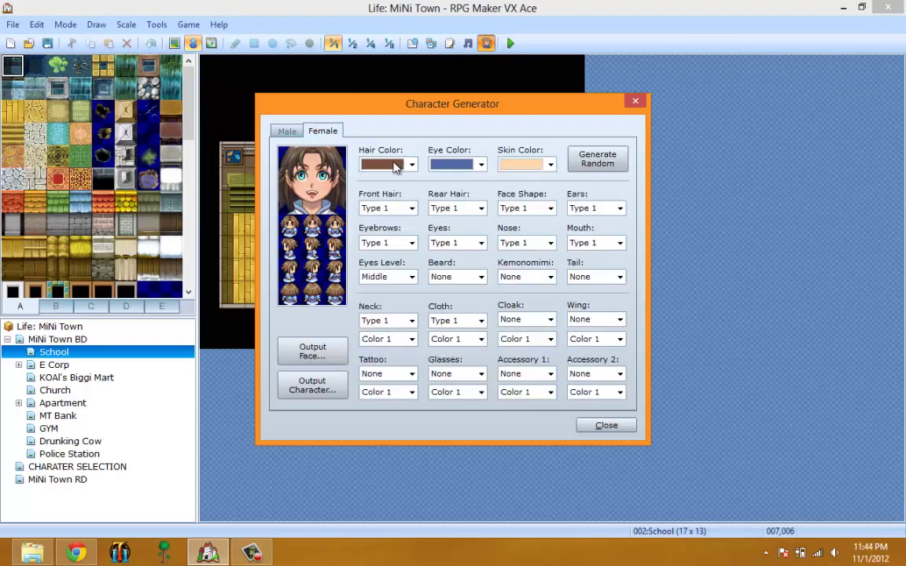
pyautogui.click(409, 164)
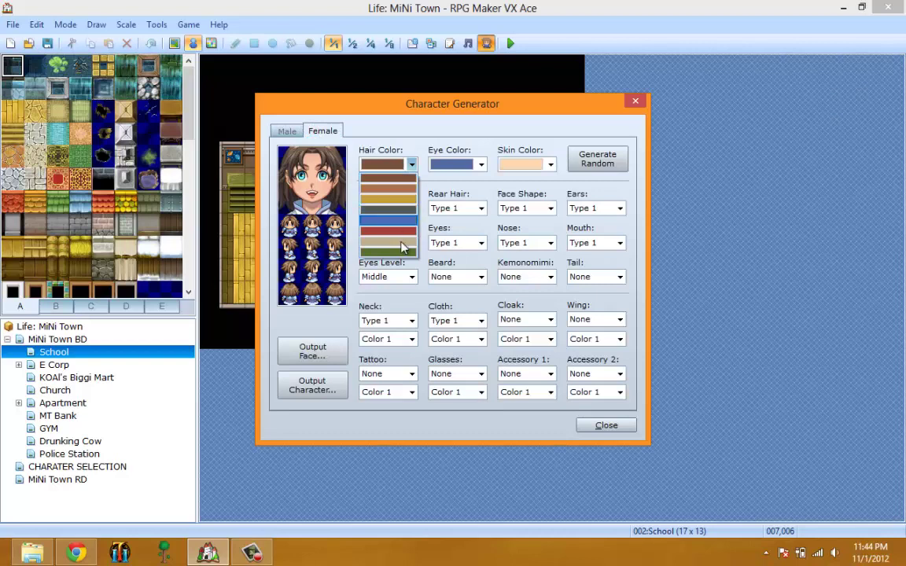
pyautogui.click(399, 178)
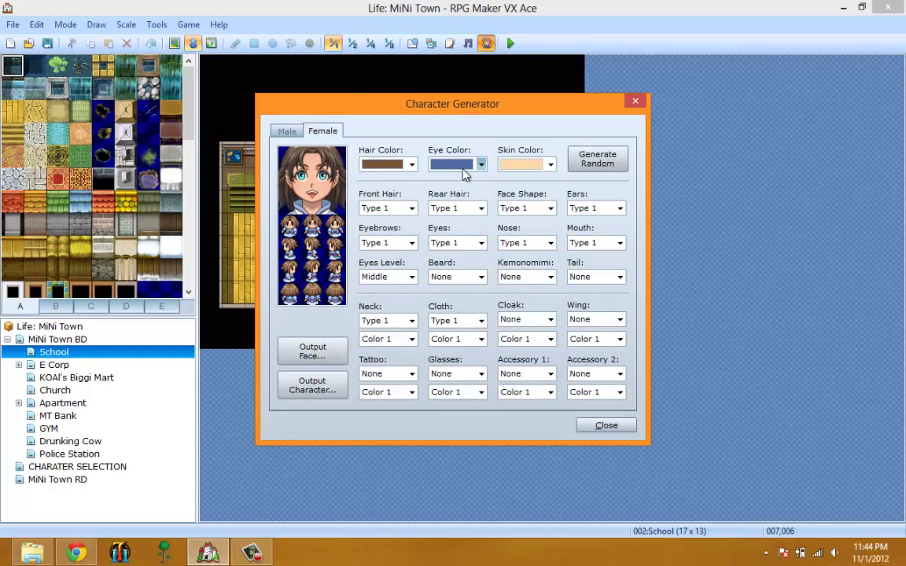
pyautogui.click(463, 168)
pyautogui.click(465, 162)
pyautogui.click(459, 169)
pyautogui.click(454, 151)
pyautogui.click(441, 165)
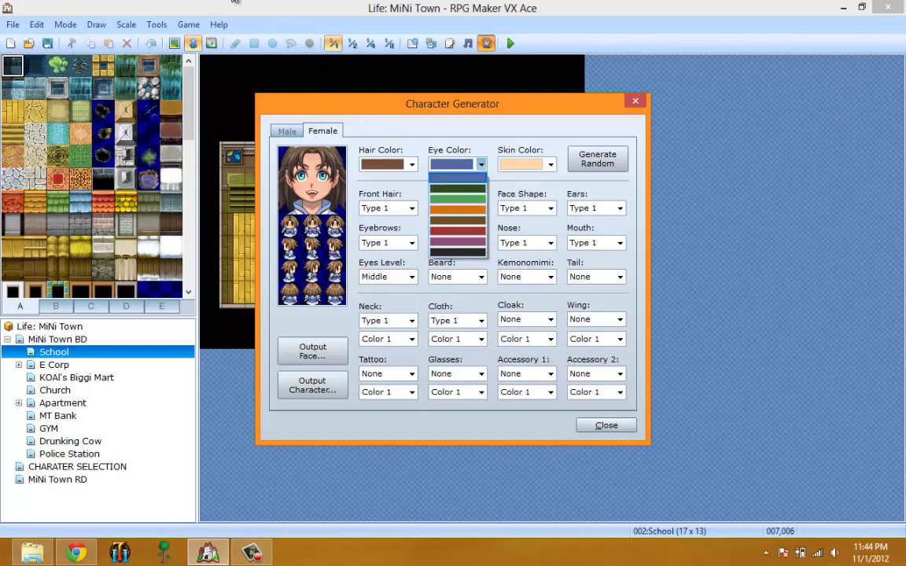
pyautogui.click(252, 553)
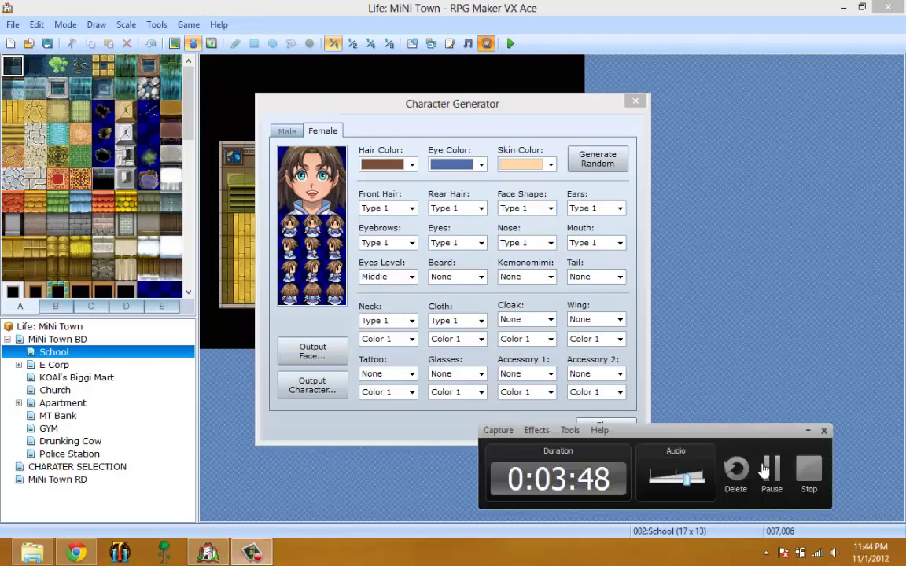
pyautogui.click(773, 476)
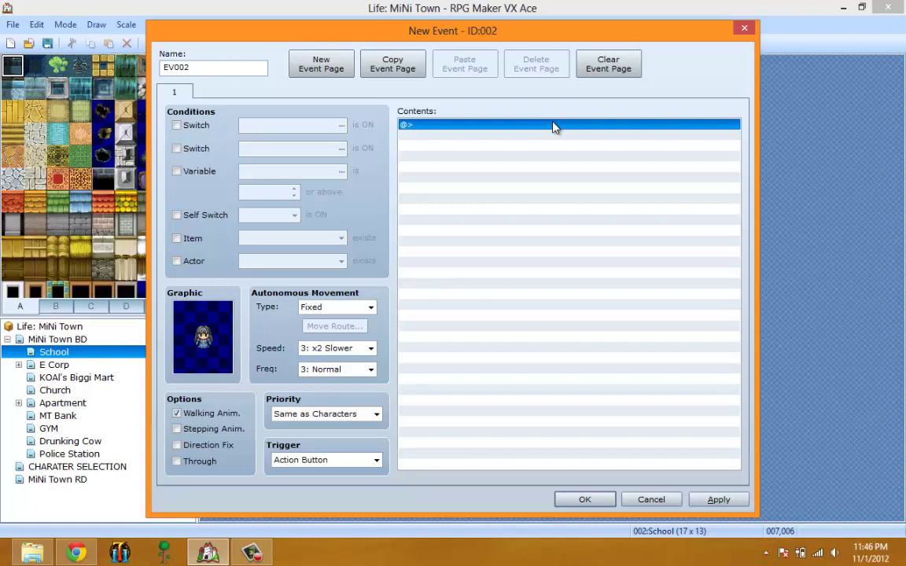
# Step: Insert a command at the event's empty Contents line, showing the first Event Commands page
pyautogui.rightClick(530, 129)
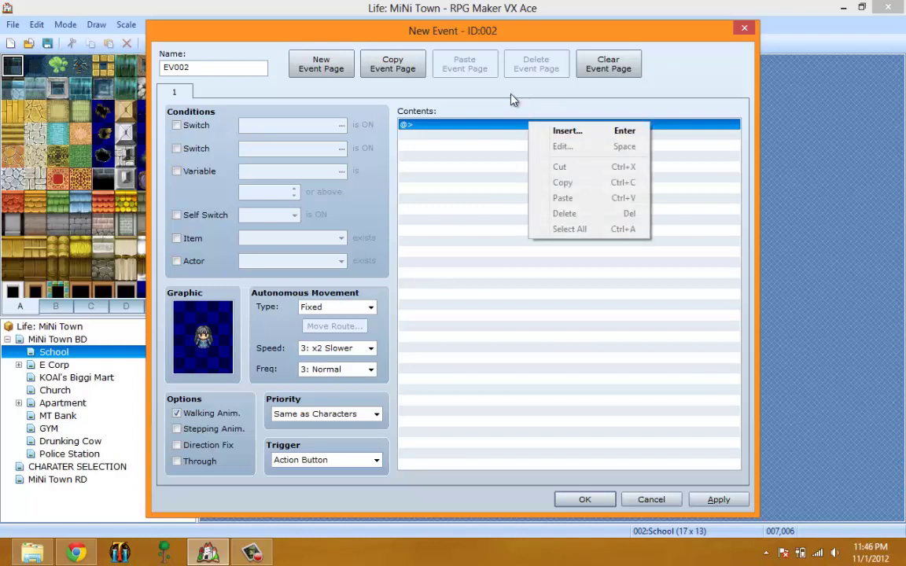
pyautogui.click(554, 131)
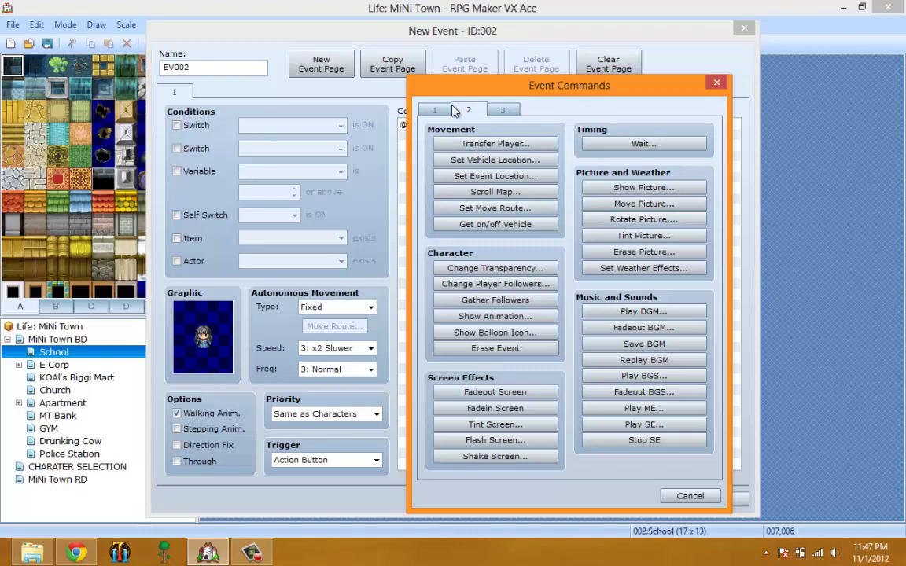
pyautogui.click(435, 110)
pyautogui.click(468, 110)
pyautogui.click(503, 110)
pyautogui.click(468, 110)
pyautogui.click(441, 108)
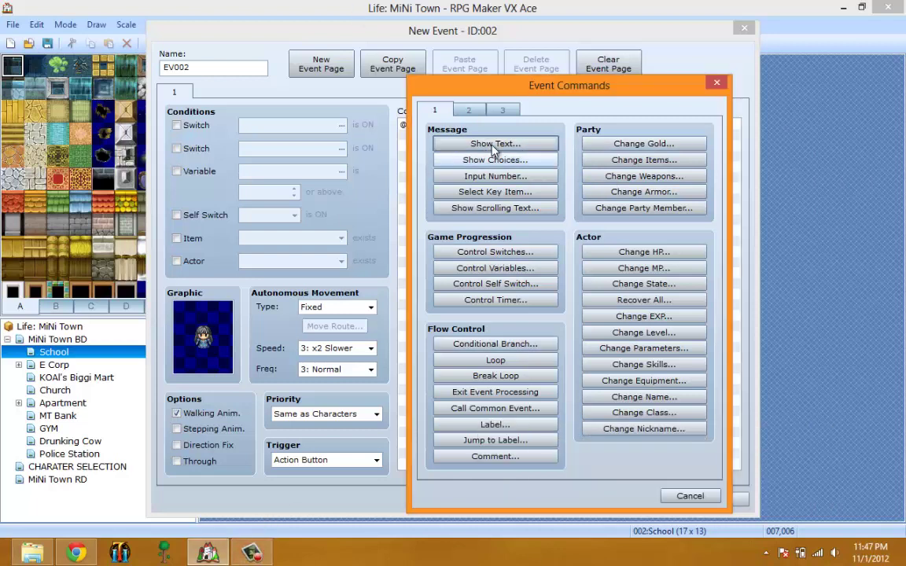
# Step: Add a Show Text message using the NPC TEACHER face graphic
pyautogui.click(482, 144)
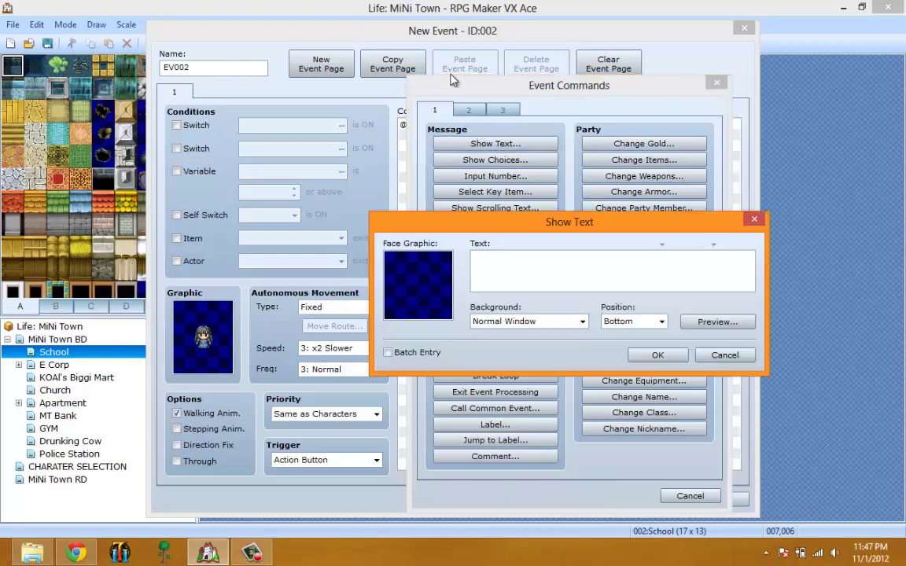
pyautogui.doubleClick(417, 291)
pyautogui.press('Down')
pyautogui.press('Down')
pyautogui.press('Down')
pyautogui.press('Down')
pyautogui.press('Down')
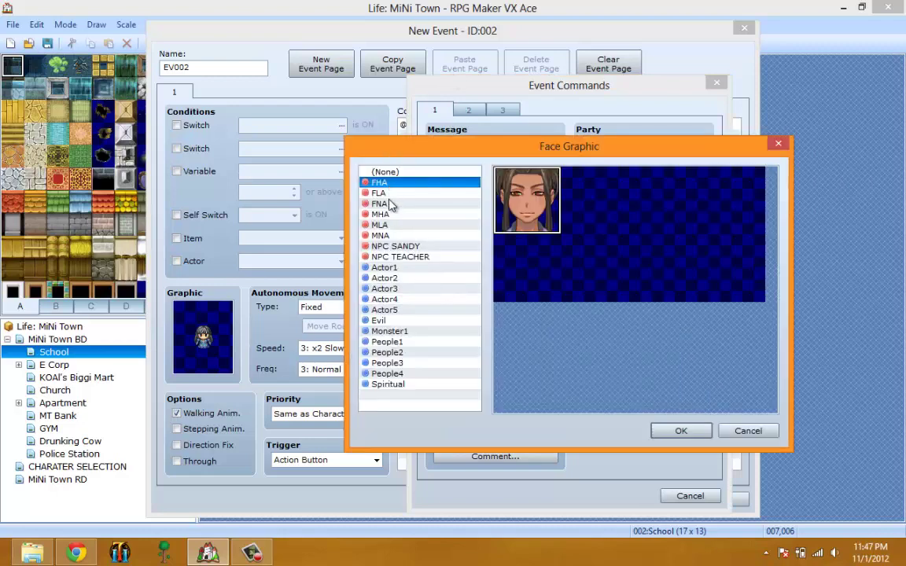
pyautogui.click(397, 256)
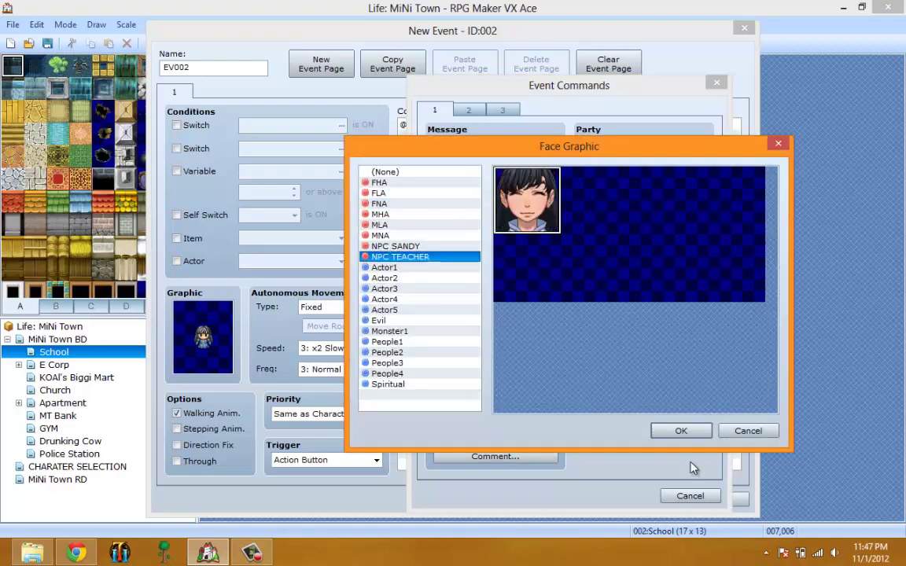
pyautogui.click(681, 431)
pyautogui.click(543, 262)
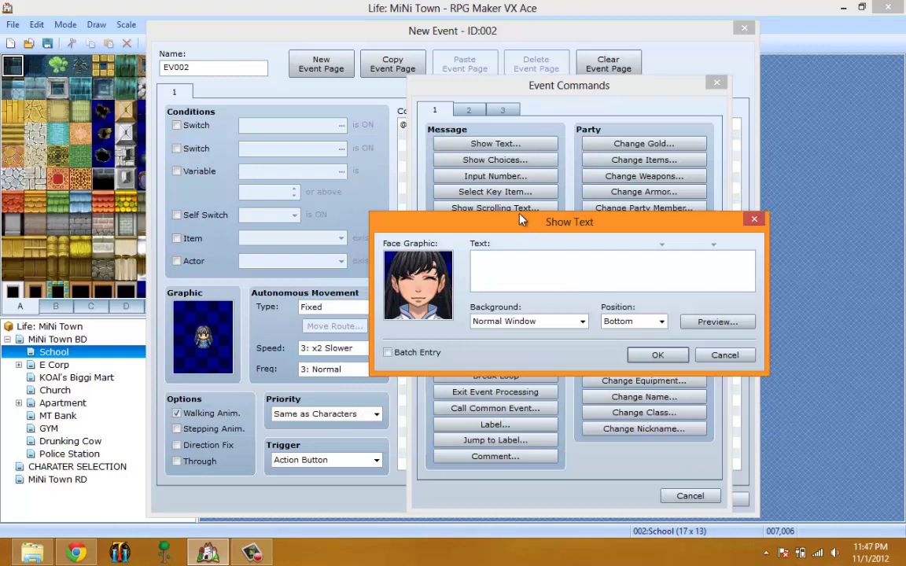
# Step: Type the greeting 'Hello, Welcome to the school. I am Mrs. Sunshine'
pyautogui.write('Hello, Welcome to the ')
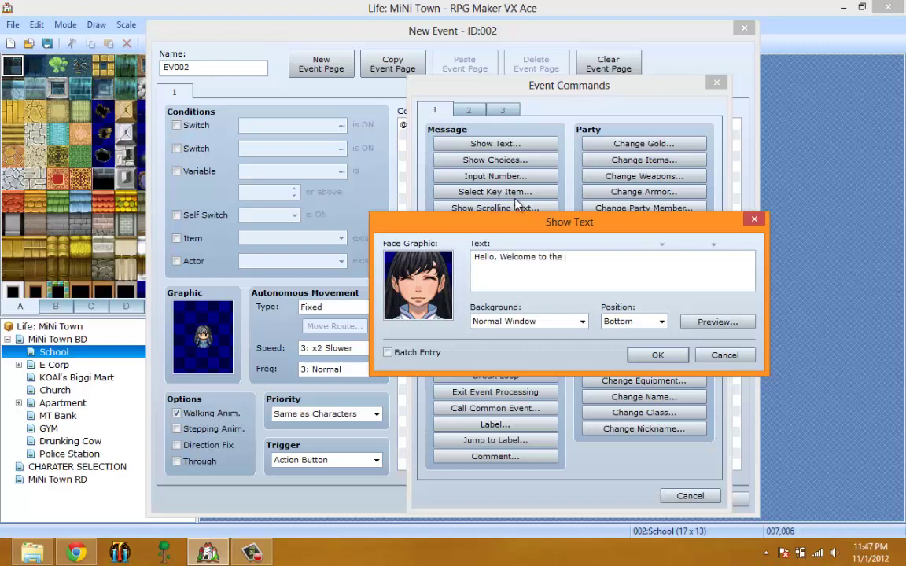
pyautogui.write('school')
pyautogui.write('.')
pyautogui.write('b')
pyautogui.press('BackSpace')
pyautogui.press('BackSpace')
pyautogui.write('I a')
pyautogui.write('m ')
pyautogui.write('M')
pyautogui.write('iss')
pyautogui.press('BackSpace')
pyautogui.press('BackSpace')
pyautogui.press('BackSpace')
pyautogui.write('Rs')
pyautogui.press('BackSpace')
pyautogui.write('rs. ')
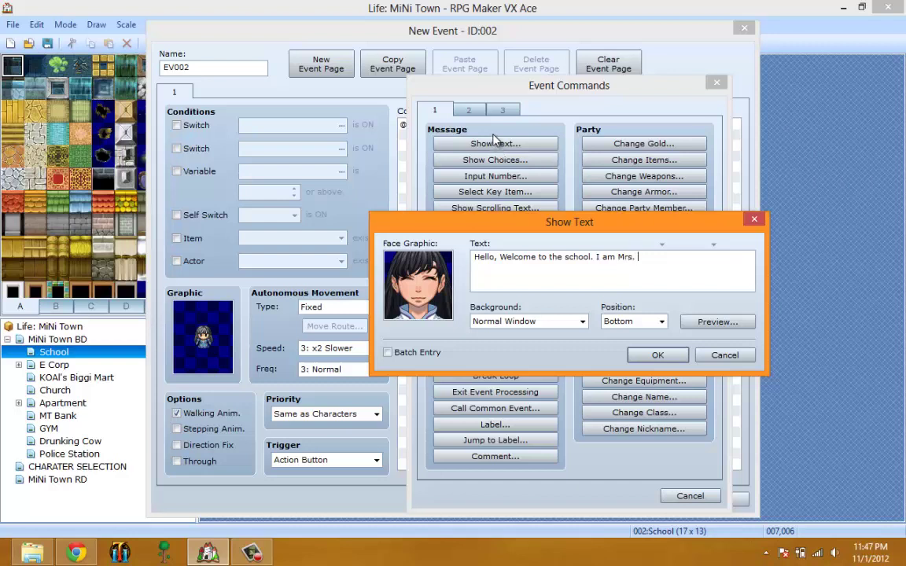
pyautogui.write('Sunshine')
pyautogui.press('Left')
pyautogui.press('Left')
pyautogui.press('Left')
pyautogui.press('Left')
pyautogui.press('Left')
pyautogui.press('Left')
pyautogui.press('Left')
pyautogui.press('Left')
pyautogui.press('Return')
# Step: Finish the message with ', what would you like me to do for you today?'
pyautogui.write(', what wo')
pyautogui.write('ul')
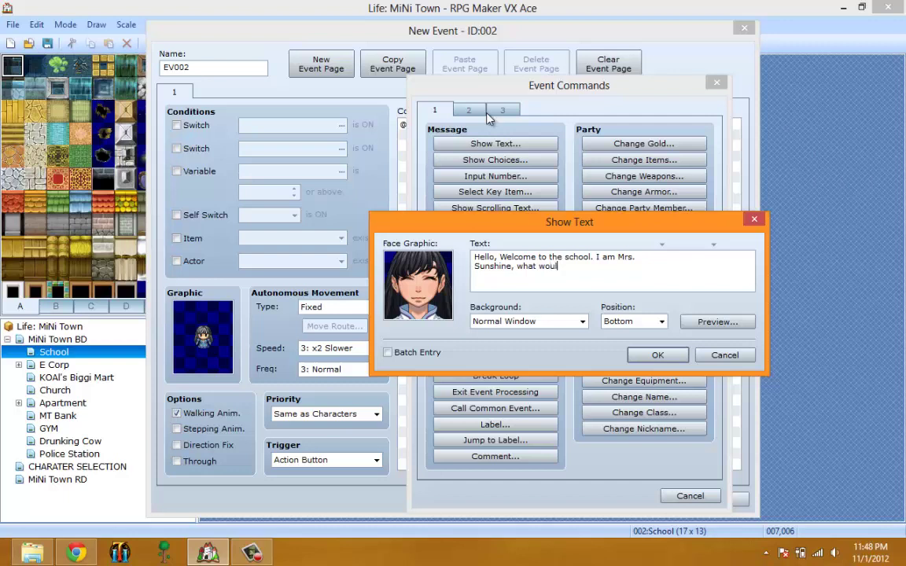
pyautogui.write('d you like me')
pyautogui.write(' to d')
pyautogui.write('o f')
pyautogui.write('k')
pyautogui.press('BackSpace')
pyautogui.write('or you')
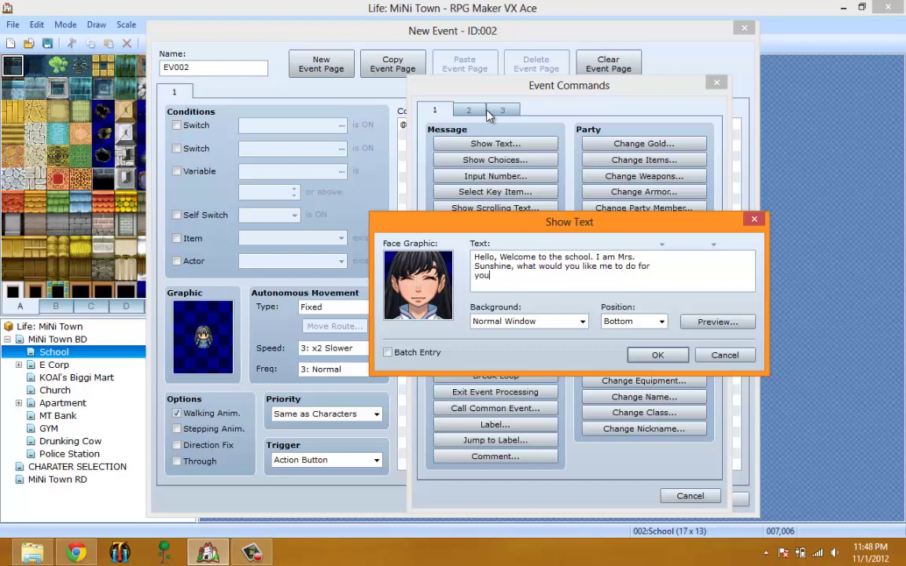
pyautogui.write(' today?')
pyautogui.click(253, 555)
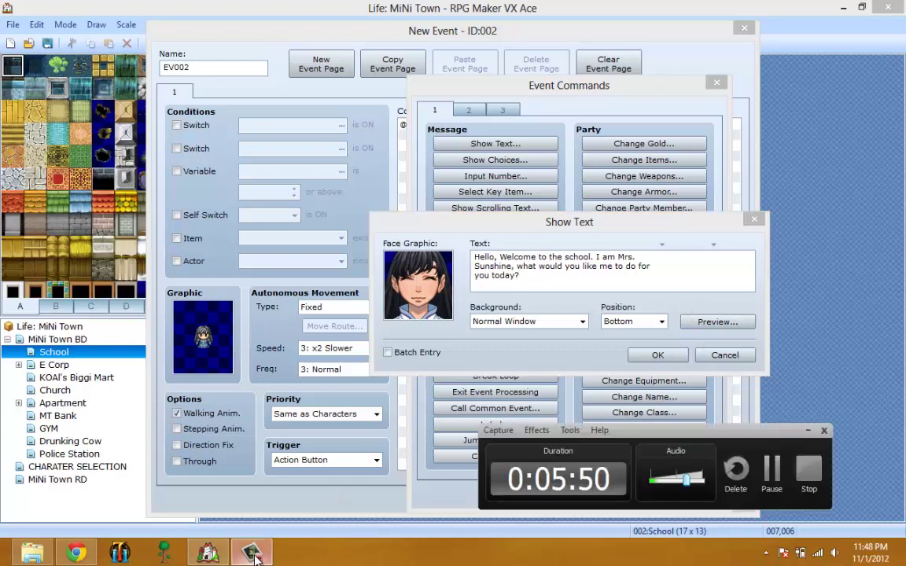
pyautogui.click(253, 555)
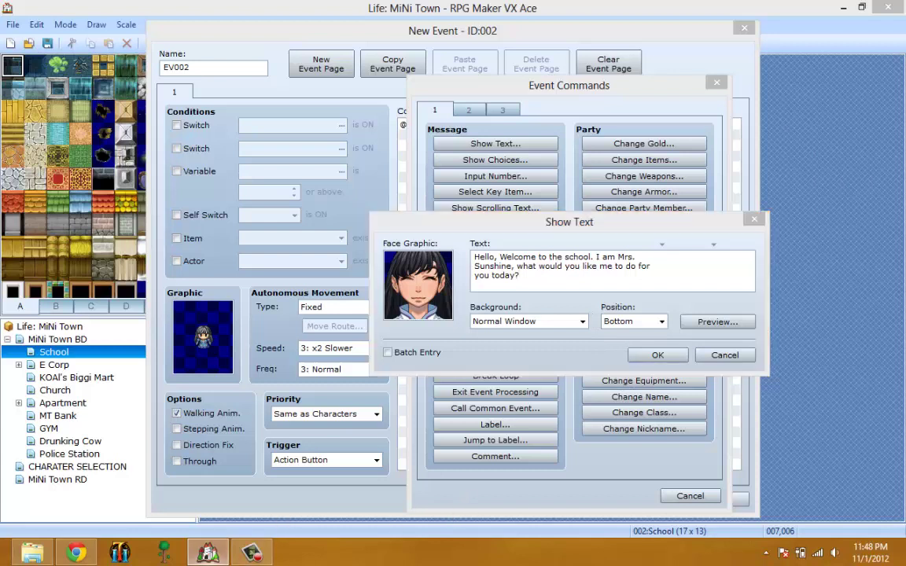
pyautogui.click(253, 553)
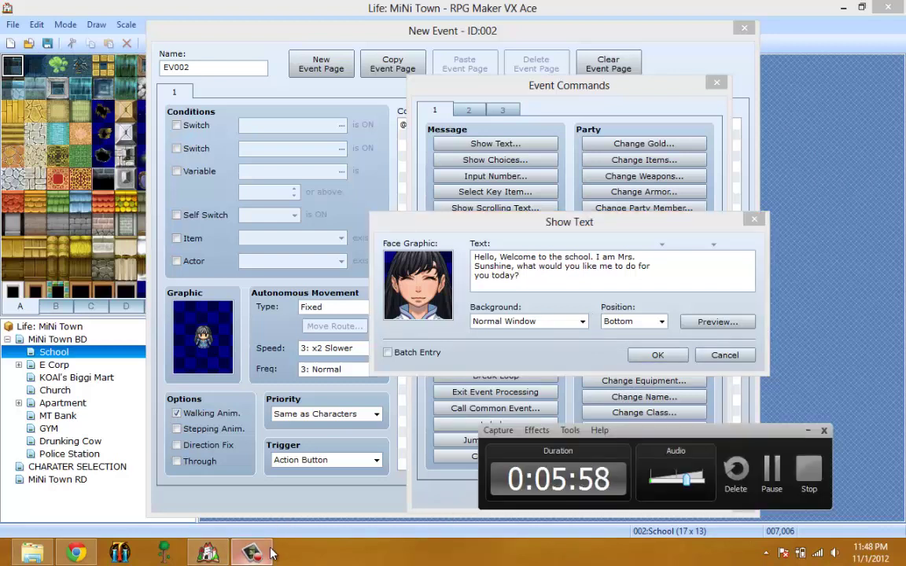
pyautogui.click(250, 553)
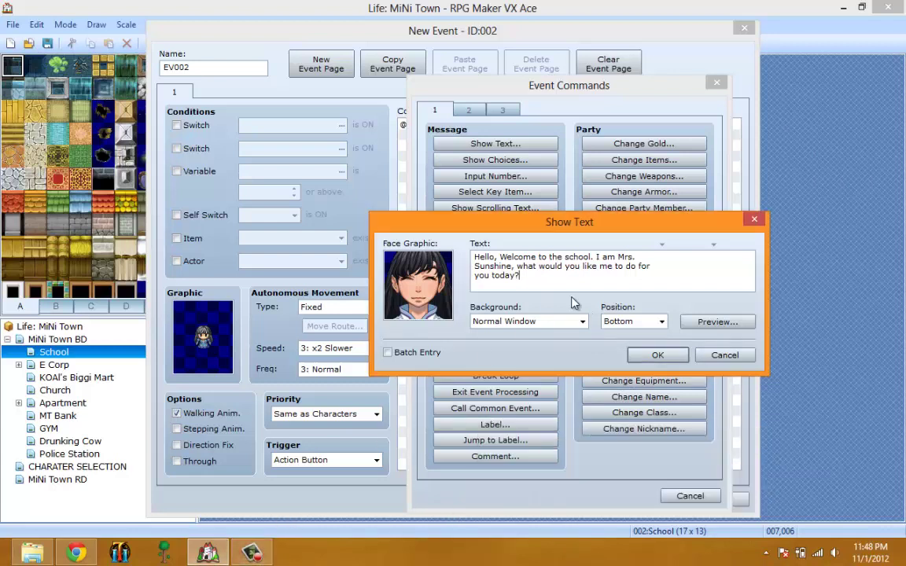
# Step: Confirm the greeting, then apply and close the teacher event EV002
pyautogui.click(651, 356)
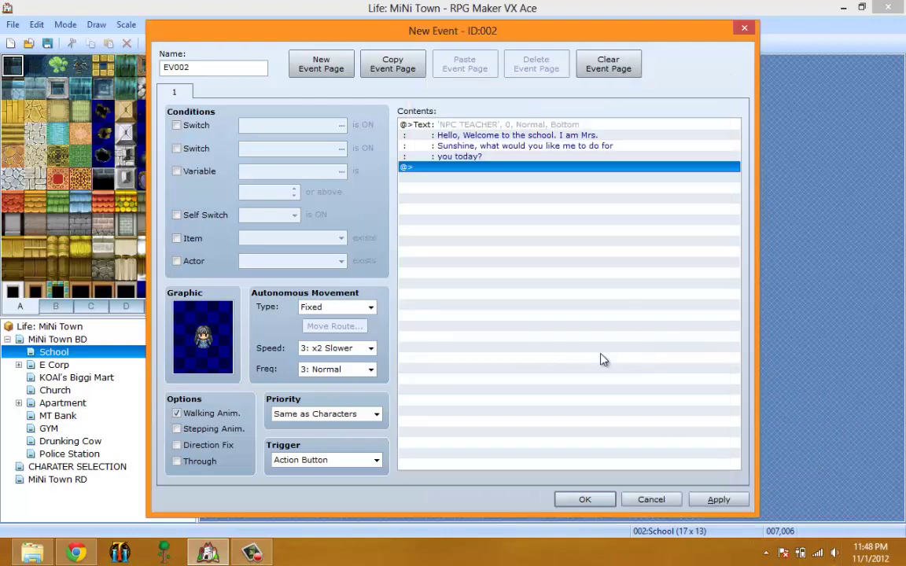
pyautogui.click(718, 499)
pyautogui.click(585, 499)
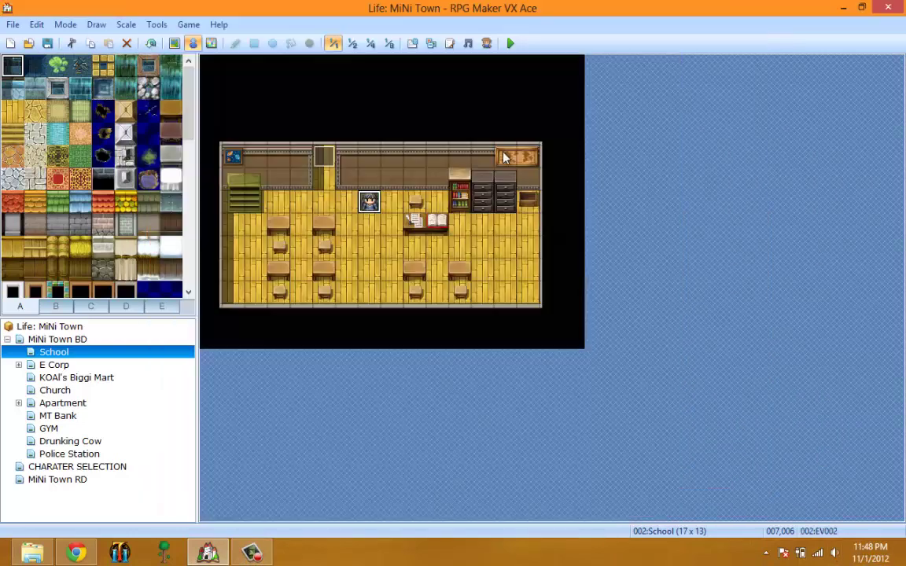
# Step: Inspect the Basic Day/night script in the Script Editor and close it unchanged
pyautogui.click(449, 44)
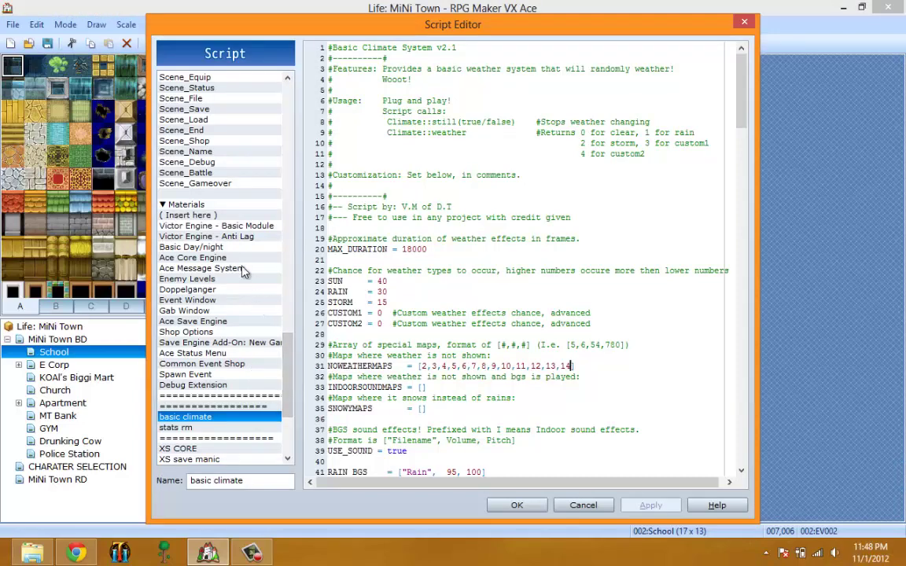
pyautogui.click(193, 246)
pyautogui.click(517, 505)
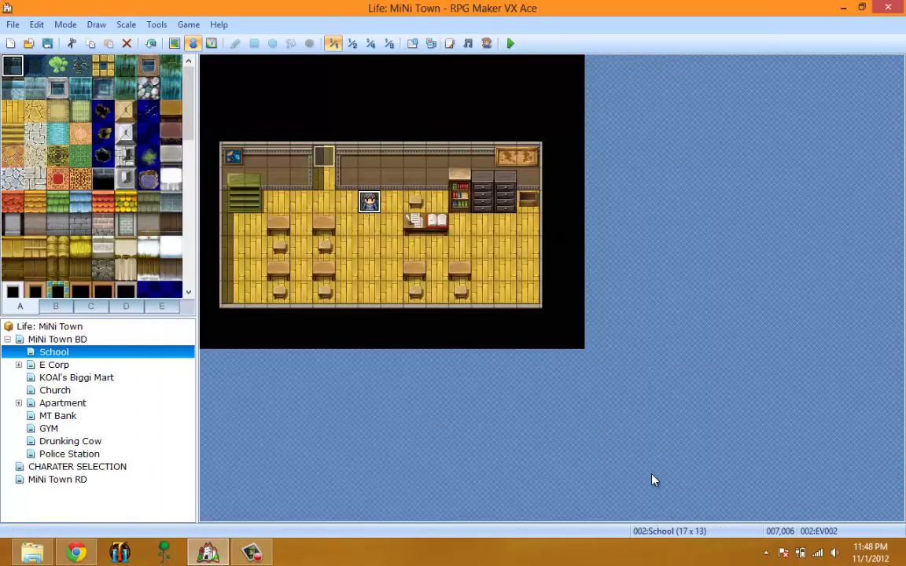
# Step: Reopen EV002 and insert a Show Choices command after the teacher's greeting
pyautogui.rightClick(369, 201)
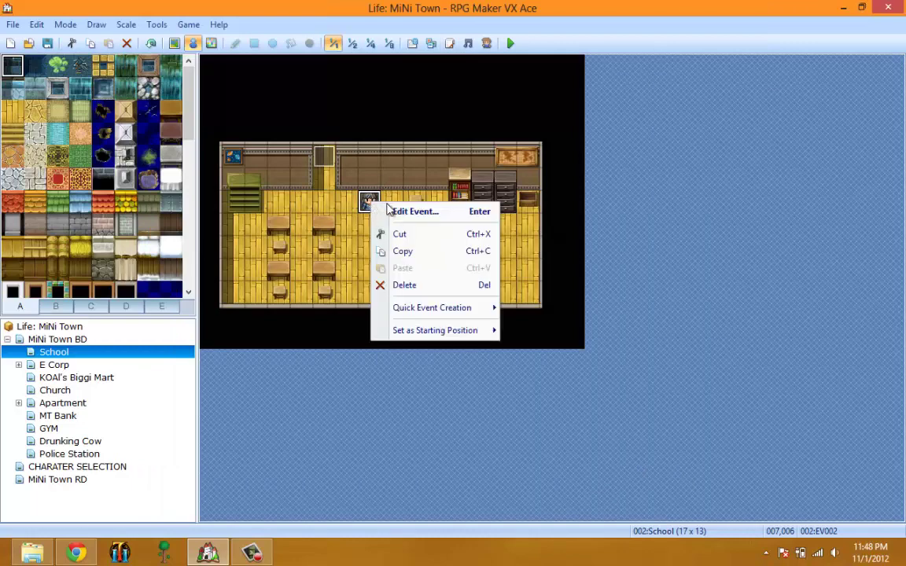
pyautogui.press('Return')
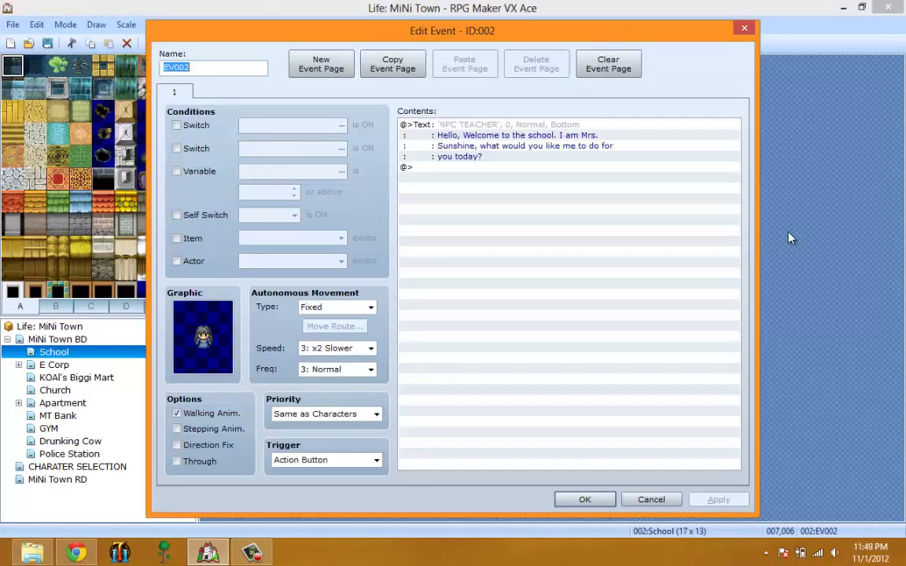
pyautogui.click(553, 168)
pyautogui.rightClick(552, 169)
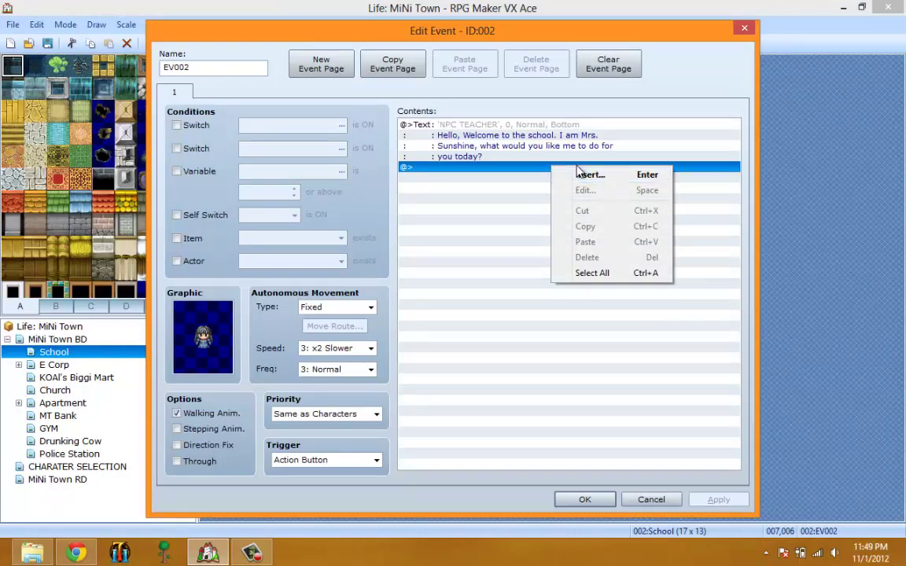
pyautogui.click(582, 174)
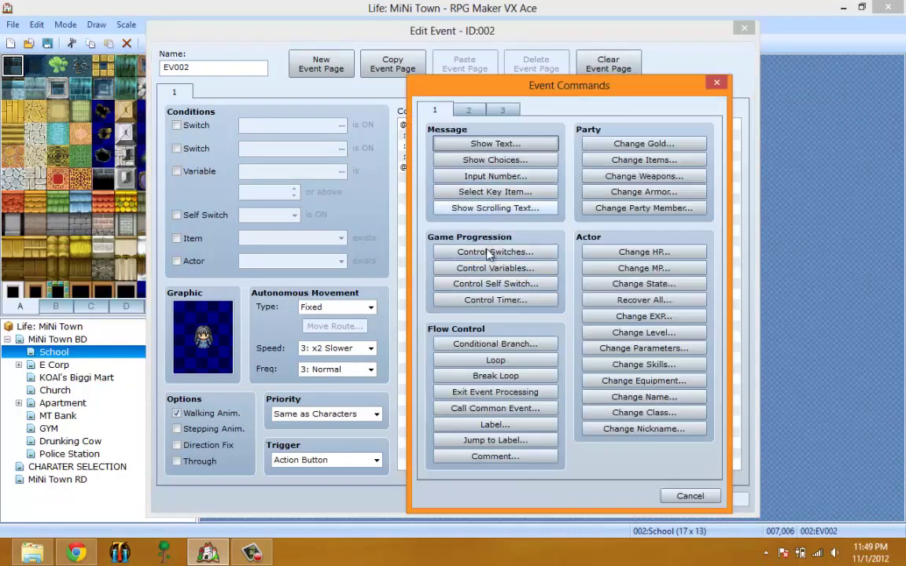
pyautogui.click(492, 251)
pyautogui.click(570, 357)
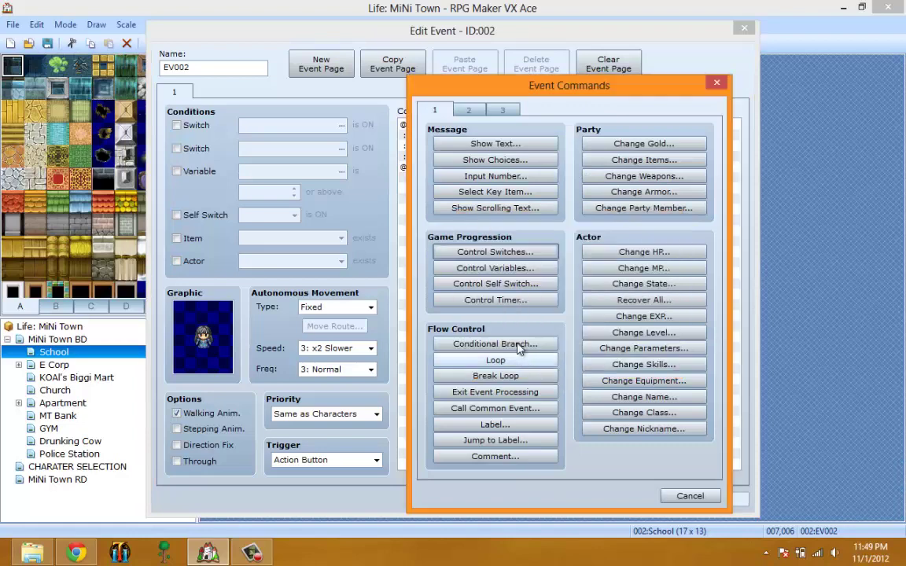
pyautogui.click(495, 344)
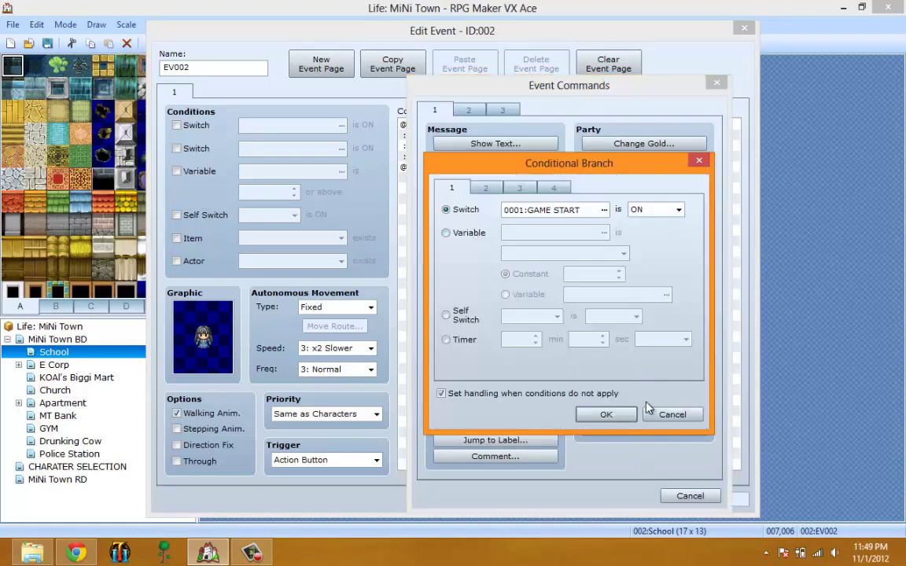
pyautogui.click(665, 415)
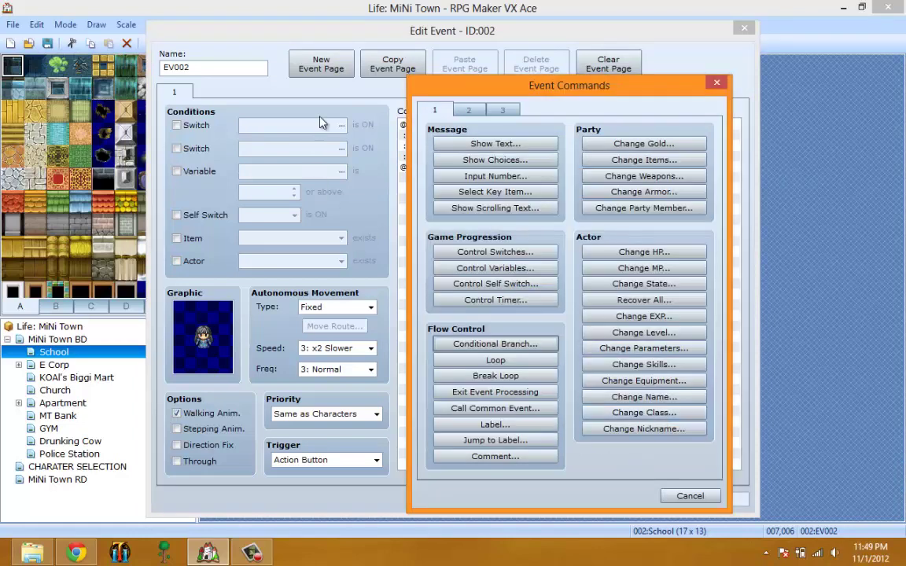
pyautogui.click(475, 159)
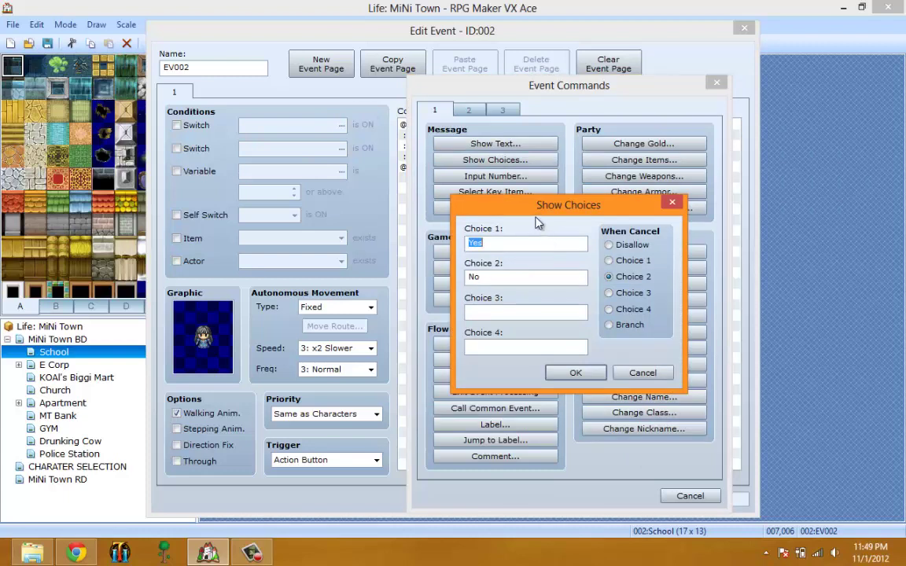
# Step: Enter Lesson, Job and Info as the three choices and confirm them
pyautogui.write('Less')
pyautogui.press('BackSpace')
pyautogui.press('BackSpace')
pyautogui.press('BackSpace')
pyautogui.press('BackSpace')
pyautogui.press('Tab')
pyautogui.write('Job')
pyautogui.click(506, 241)
pyautogui.write('L')
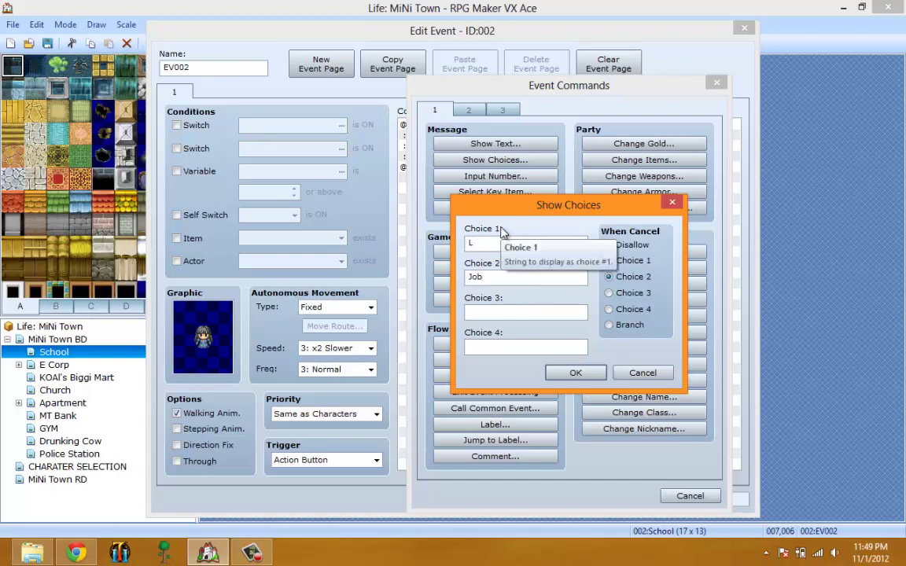
pyautogui.write('esson')
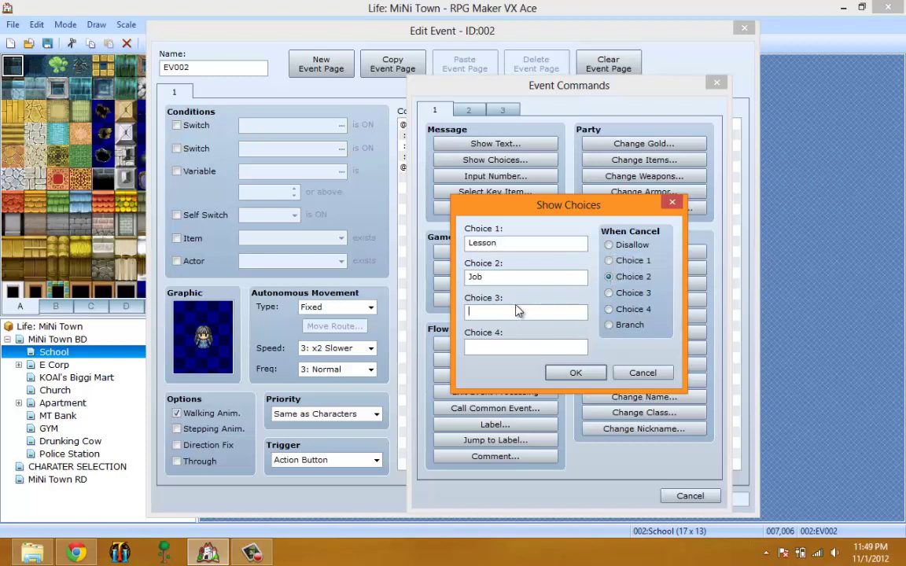
pyautogui.write('Info')
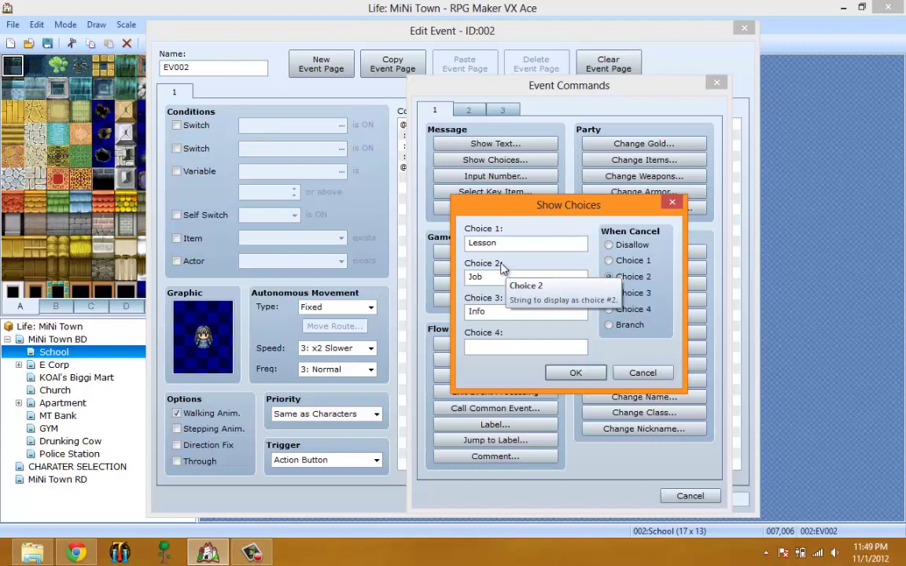
pyautogui.doubleClick(509, 244)
pyautogui.click(560, 313)
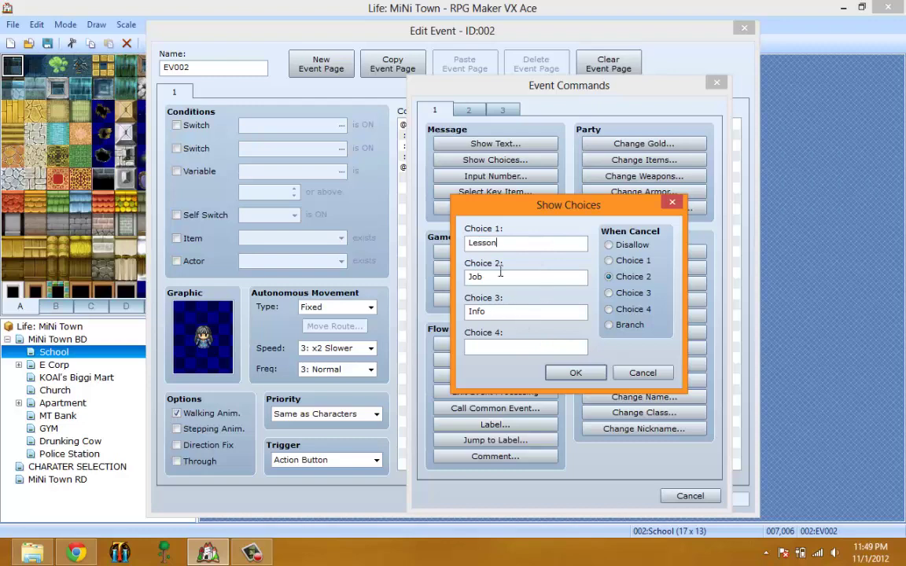
pyautogui.click(576, 372)
# Step: Add a Show Text message under When [Lesson] with the NPC TEACHER face portrait
pyautogui.rightClick(418, 188)
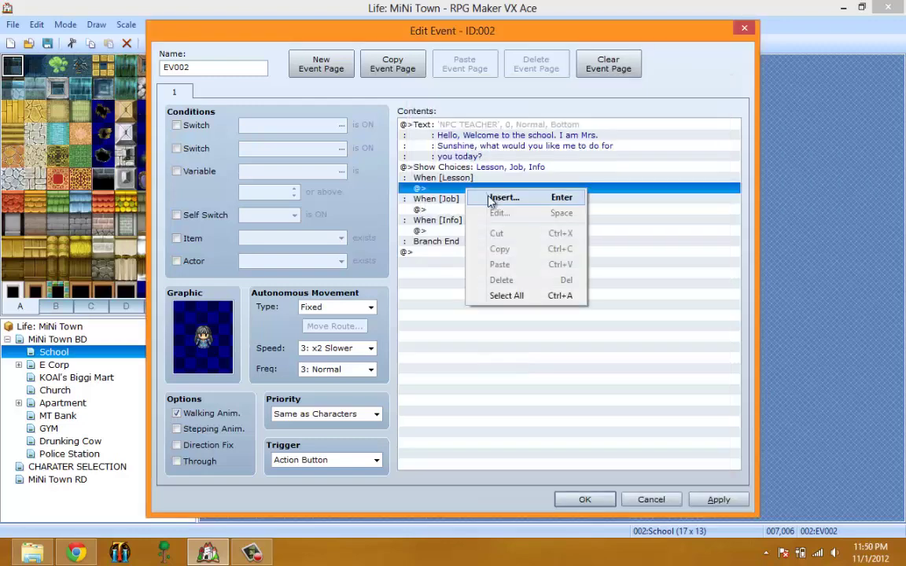
pyautogui.click(441, 196)
pyautogui.click(481, 159)
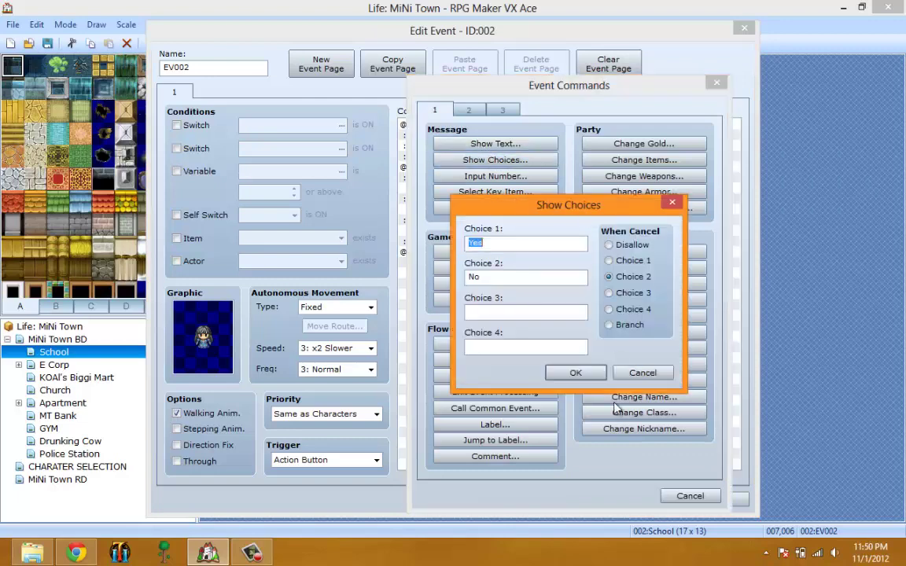
pyautogui.click(641, 373)
pyautogui.click(480, 144)
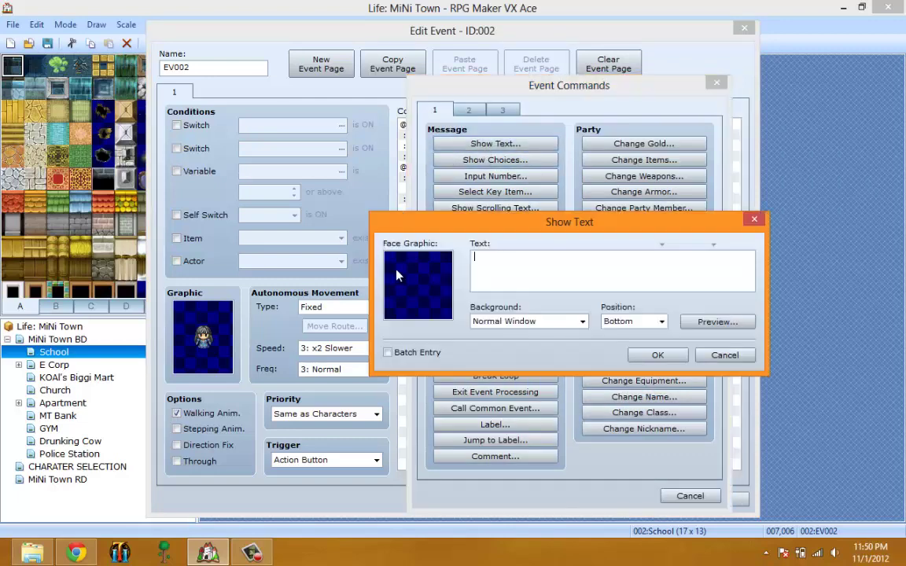
pyautogui.doubleClick(357, 244)
pyautogui.click(397, 257)
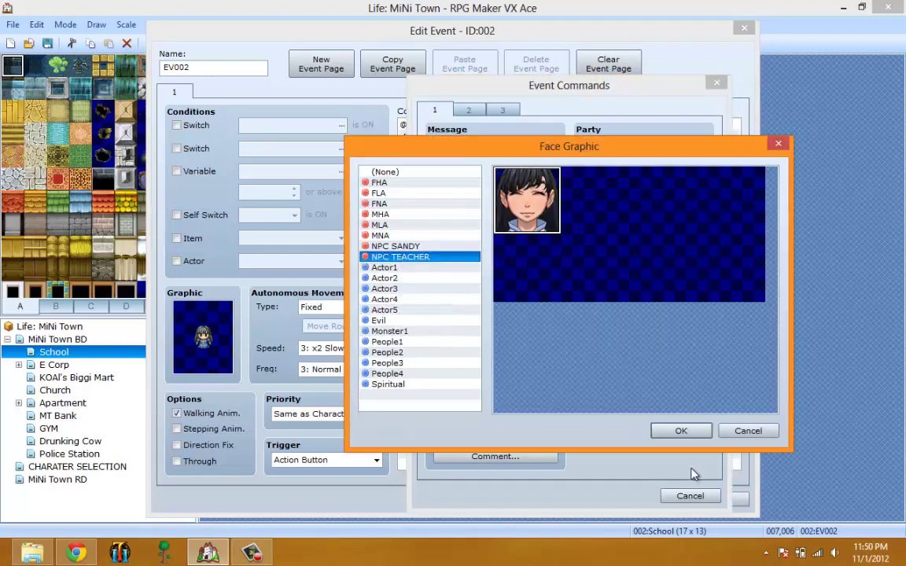
pyautogui.click(667, 431)
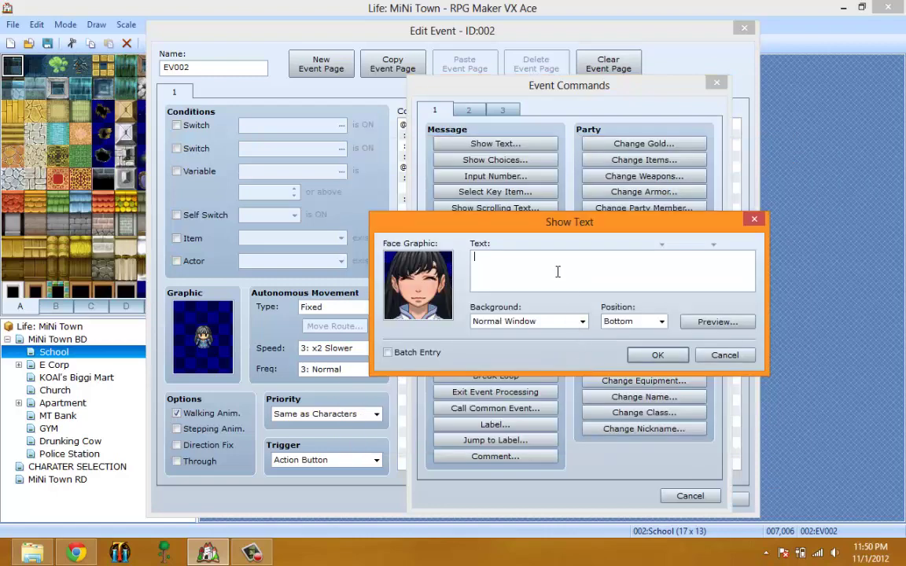
# Step: Enter 'What kind of education do you want to enroll in?', putting 'in?' on a second line
pyautogui.write('Mrs')
pyautogui.press('BackSpace')
pyautogui.press('BackSpace')
pyautogui.press('BackSpace')
pyautogui.write('What kind of education do you want to ')
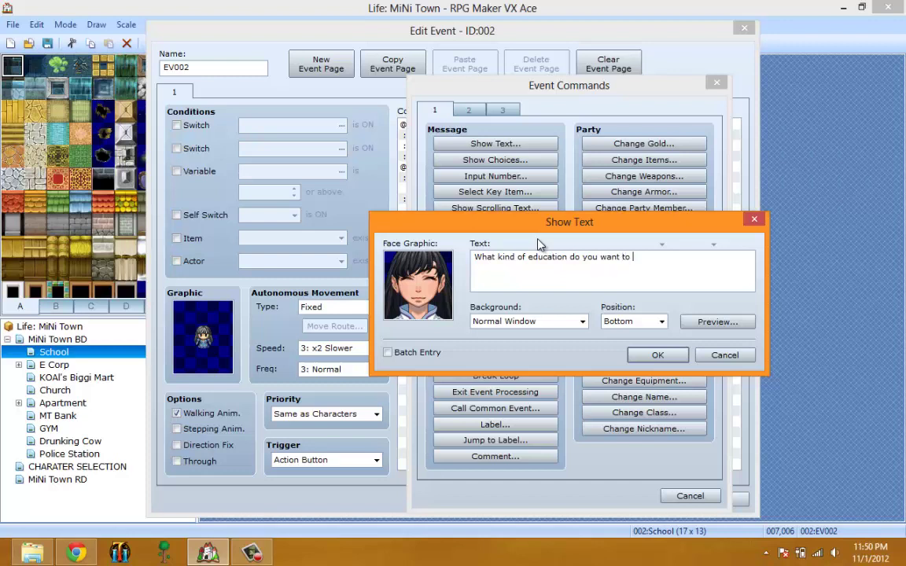
pyautogui.write('enrolle')
pyautogui.press('BackSpace')
pyautogui.write('in?')
pyautogui.press('Left')
pyautogui.press('Left')
pyautogui.press('Left')
pyautogui.press('Return')
pyautogui.click(657, 354)
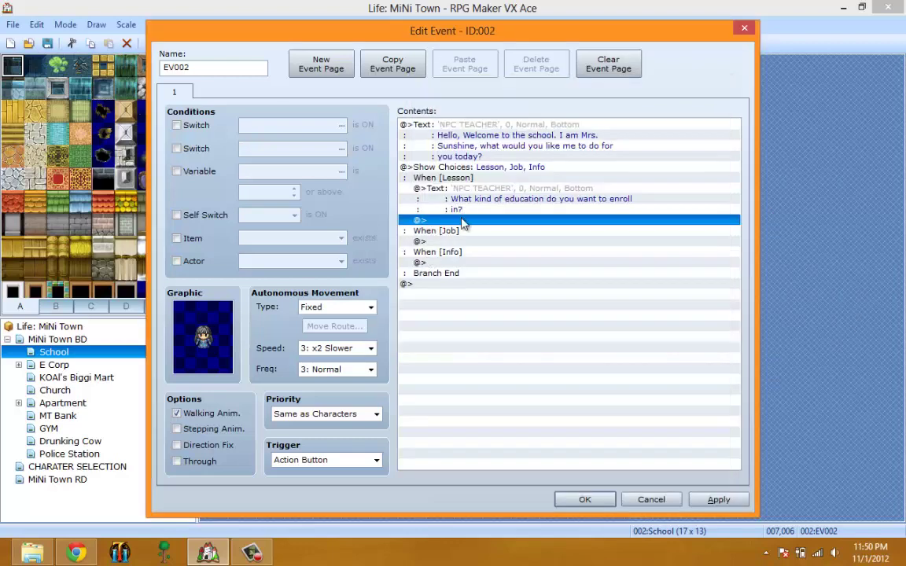
# Step: Insert Show Choices after the enrollment question with Choice 1 'Public' and Choice 2 'Private'
pyautogui.rightClick(462, 223)
pyautogui.click(489, 228)
pyautogui.click(495, 160)
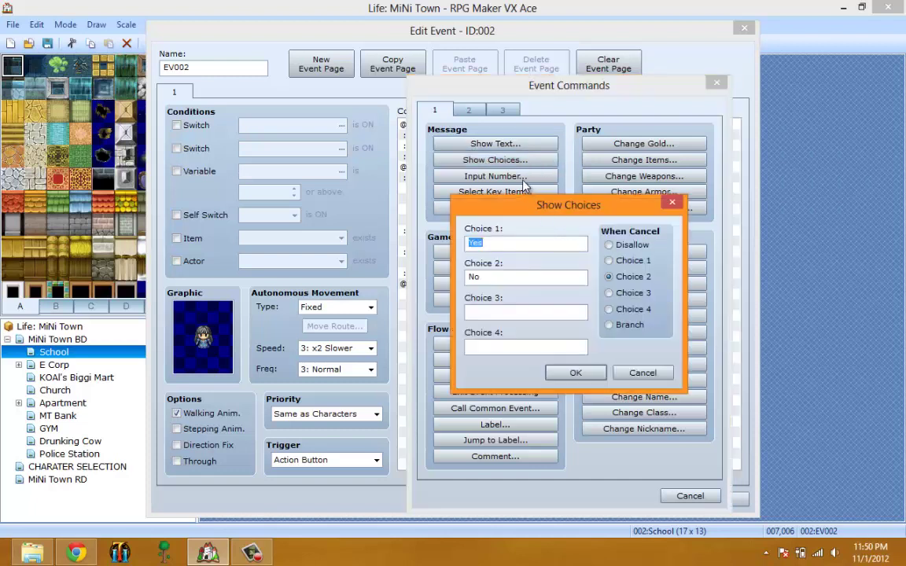
pyautogui.write('Public')
pyautogui.press('Tab')
pyautogui.write('P')
pyautogui.press('Tab')
pyautogui.click(510, 276)
pyautogui.write('rivate')
pyautogui.click(580, 373)
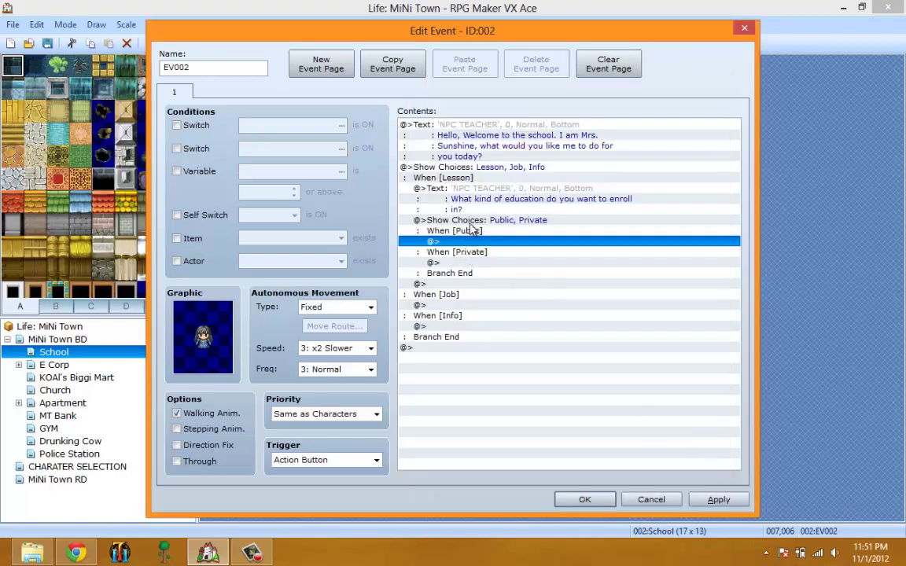
# Step: Give the Public/Private choices a separate When Cancel branch
pyautogui.moveTo(472, 236); pyautogui.dragTo(474, 261)
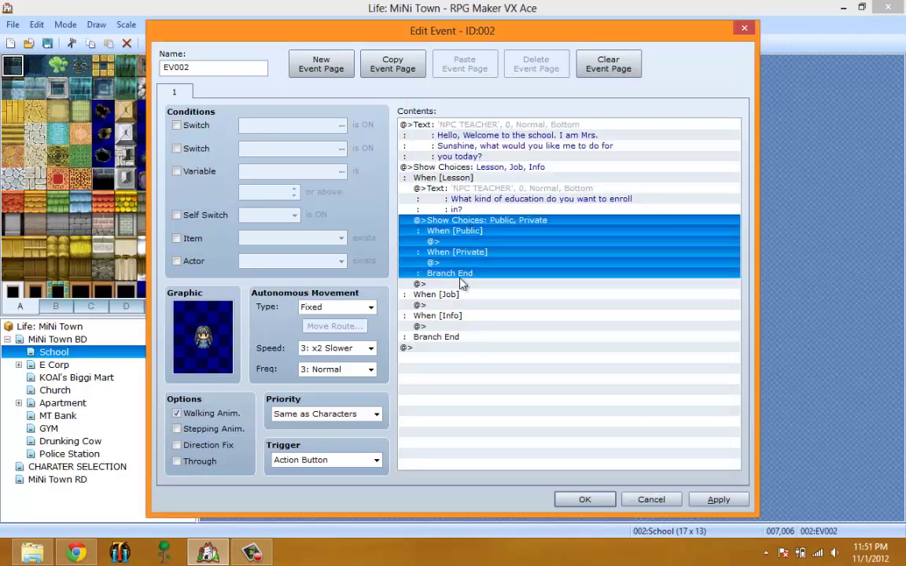
pyautogui.rightClick(432, 198)
pyautogui.click(472, 221)
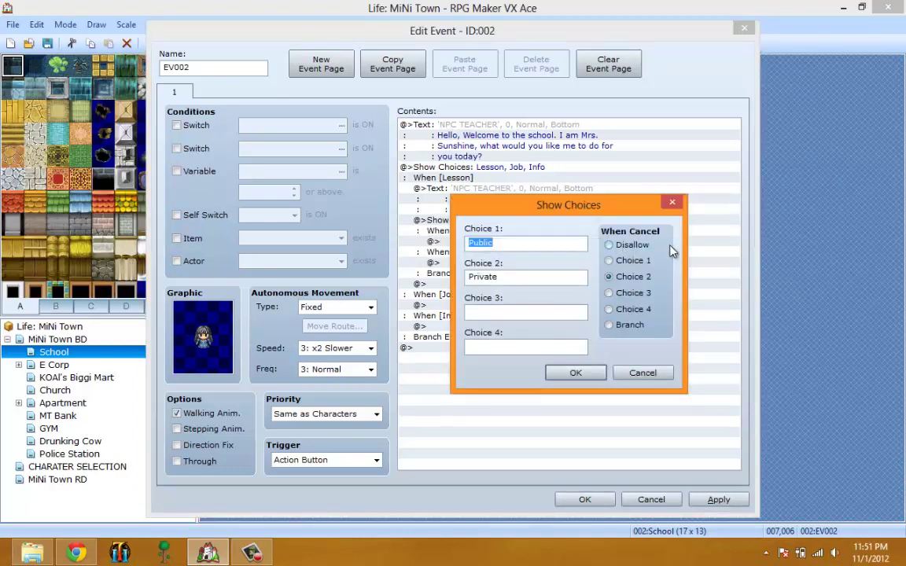
pyautogui.click(622, 326)
pyautogui.click(575, 374)
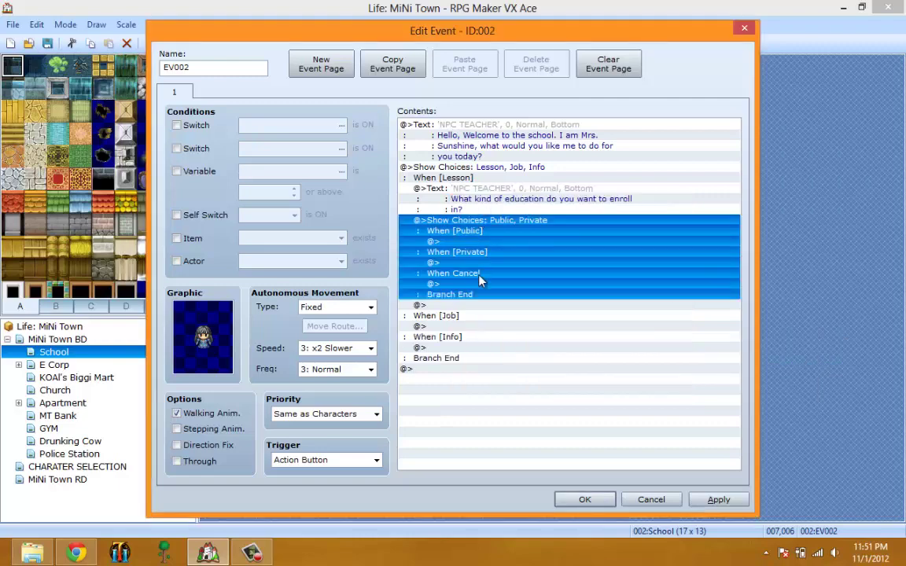
# Step: Add a Jump to Label 1 after the Public/Private branch end
pyautogui.click(470, 306)
pyautogui.rightClick(471, 307)
pyautogui.click(504, 313)
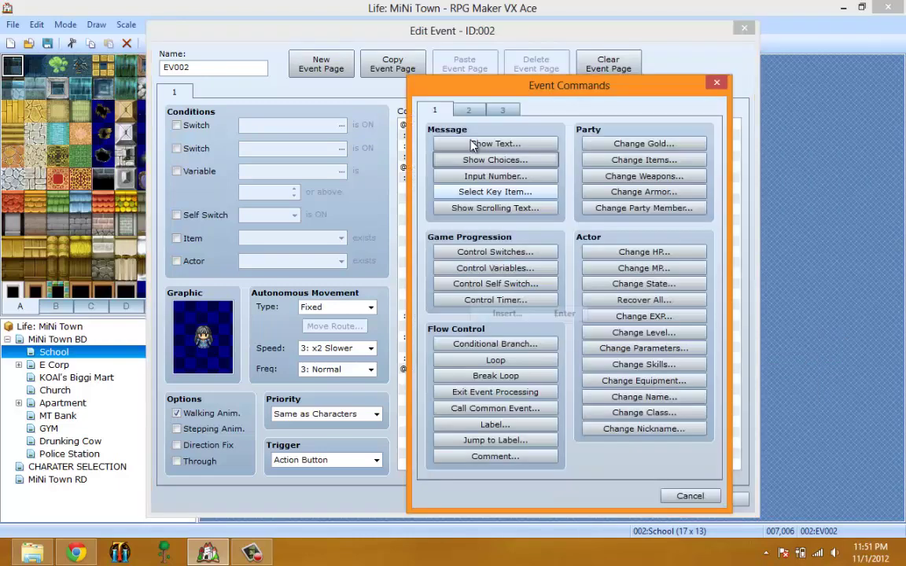
pyautogui.click(517, 440)
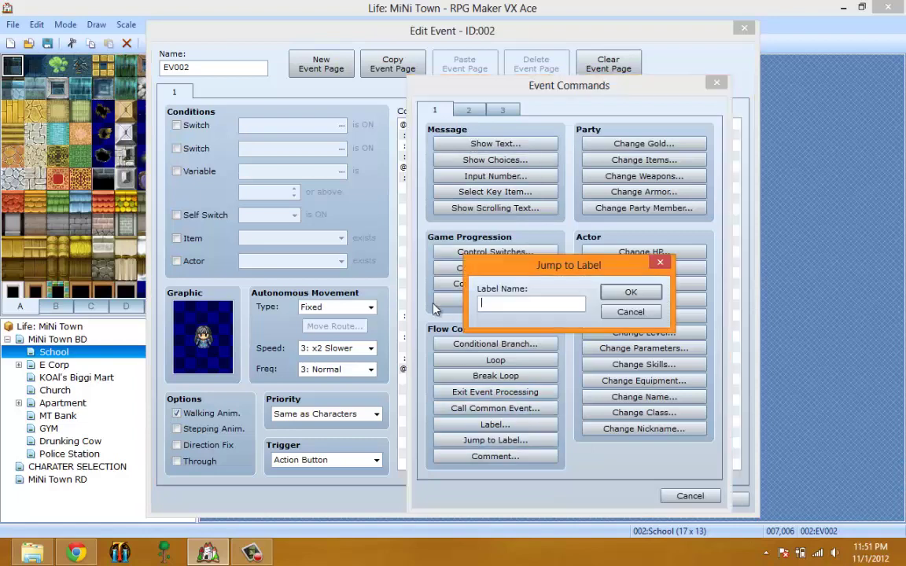
pyautogui.write('1')
pyautogui.click(633, 292)
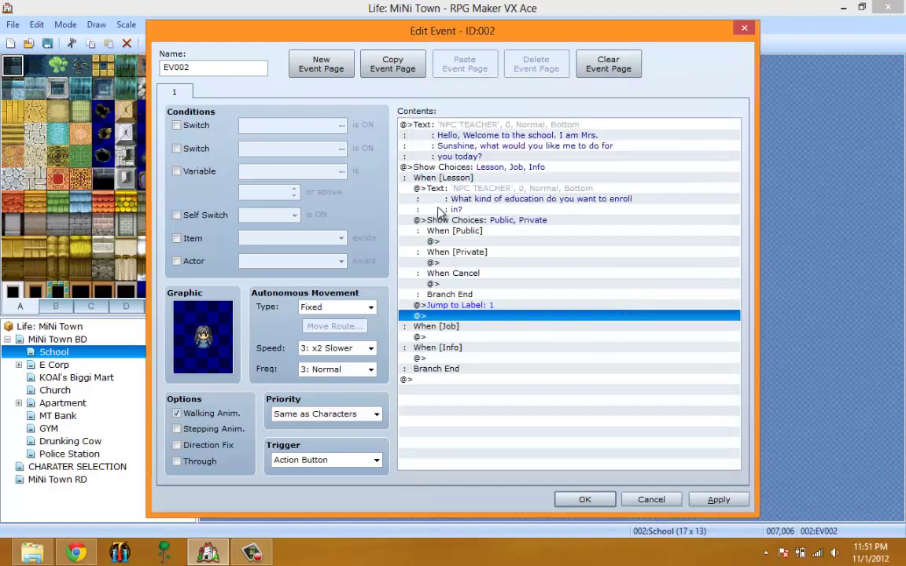
# Step: Insert Label 1 above the Lesson/Job/Info choices and apply the event changes
pyautogui.click(475, 178)
pyautogui.click(472, 168)
pyautogui.rightClick(473, 167)
pyautogui.click(499, 178)
pyautogui.click(494, 424)
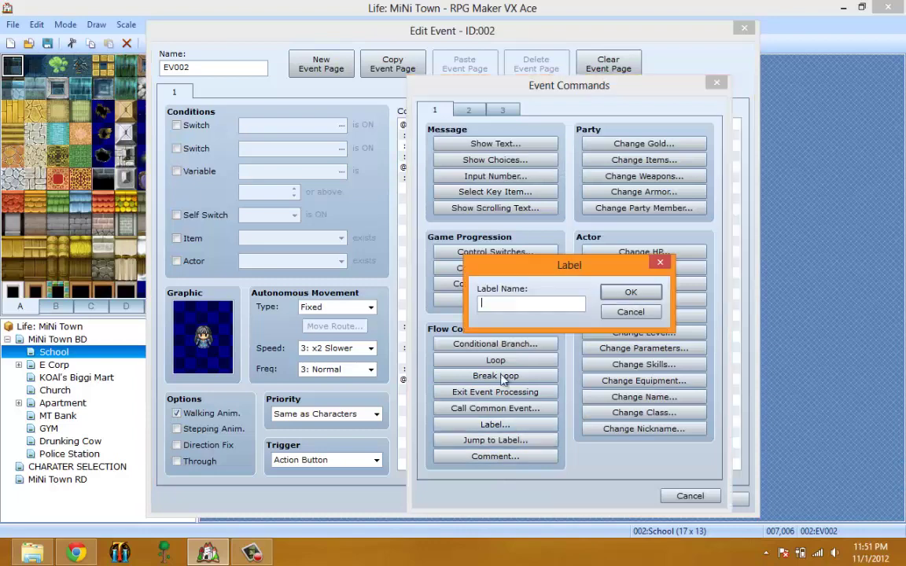
pyautogui.write('1')
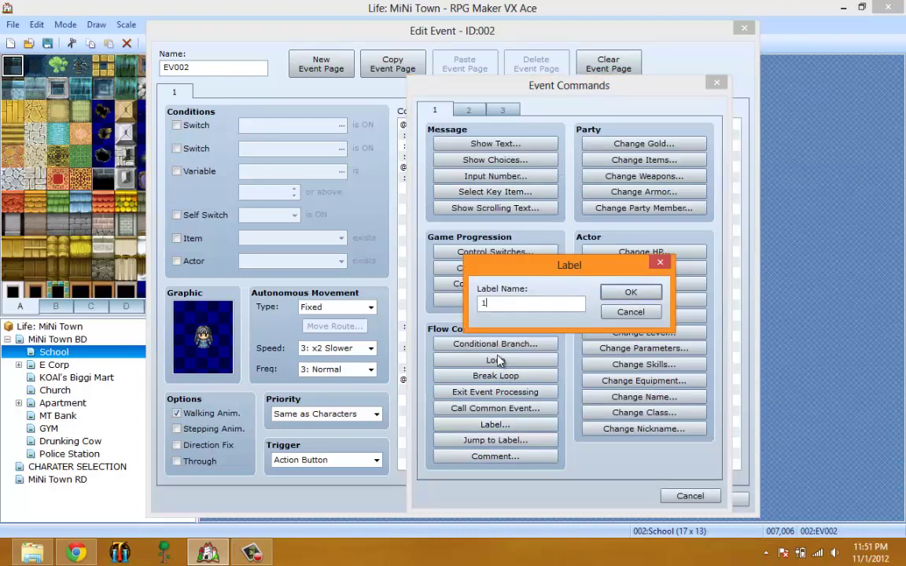
pyautogui.click(630, 291)
pyautogui.click(718, 499)
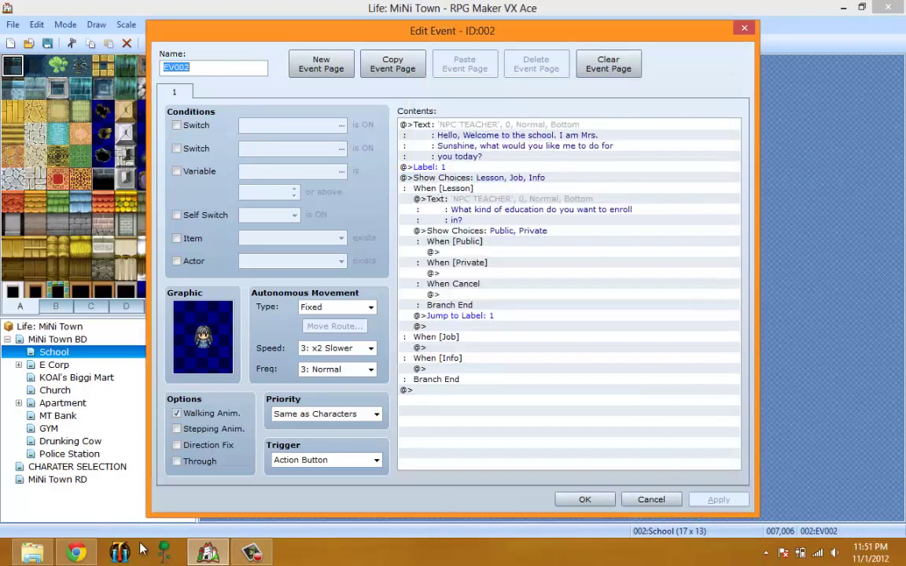
pyautogui.click(249, 554)
pyautogui.click(208, 553)
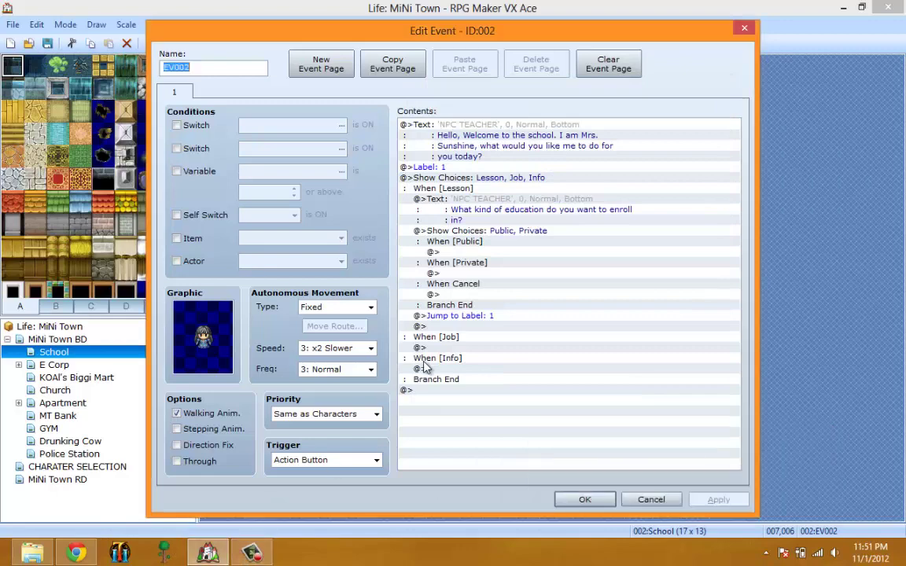
pyautogui.click(502, 252)
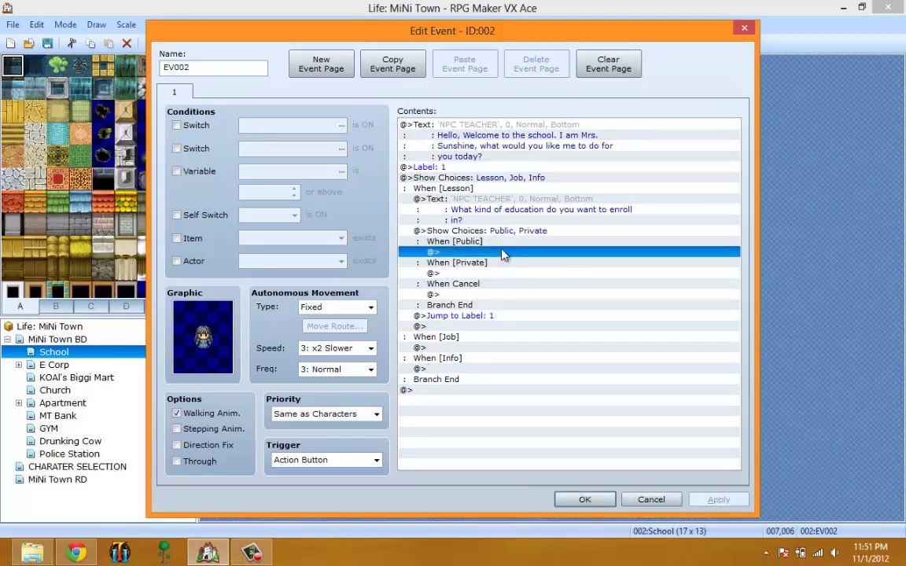
# Step: Add a message under When [Public] reading 'Are you sure? This will cost you $50 \G'
pyautogui.rightClick(455, 251)
pyautogui.click(484, 256)
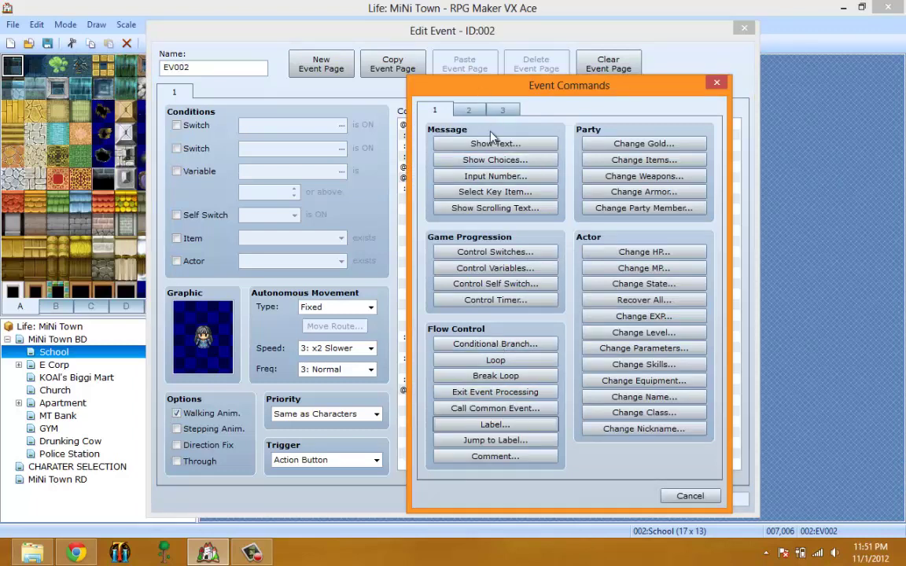
pyautogui.click(491, 143)
pyautogui.write('A')
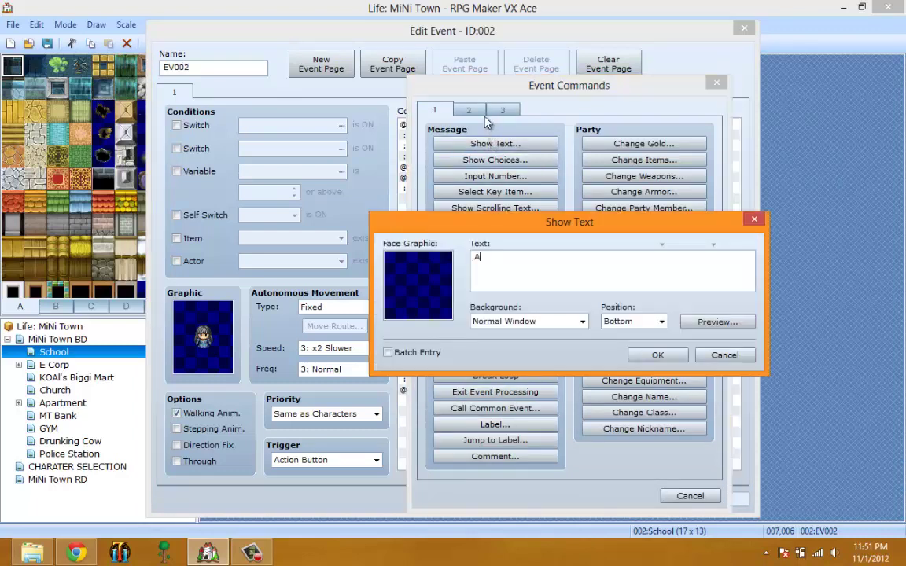
pyautogui.write('re you sure? This will')
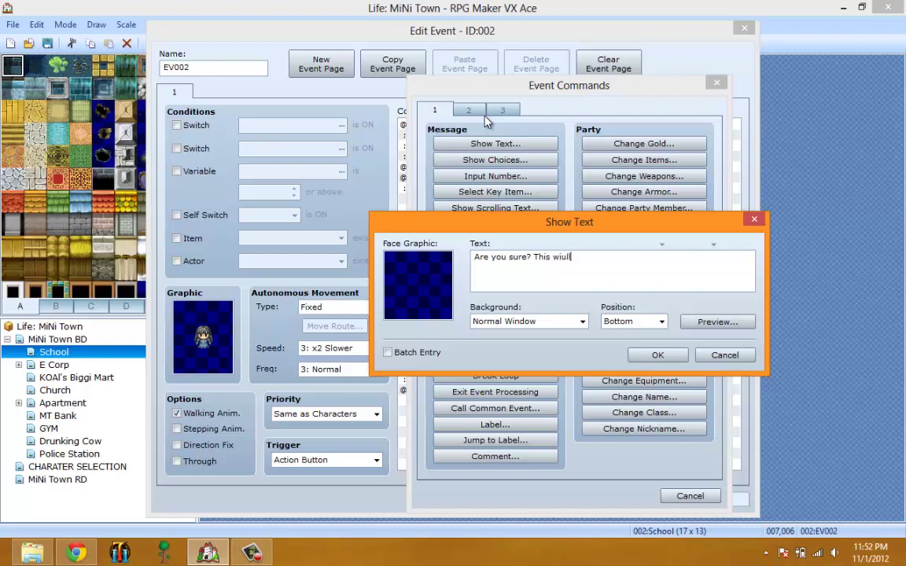
pyautogui.press('BackSpace')
pyautogui.press('BackSpace')
pyautogui.write('ll cost you')
pyautogui.write(' 50')
pyautogui.press('Left')
pyautogui.write('$50 \\G')
# Step: Preview the $50 confirmation message, confirm it, and apply the event changes
pyautogui.click(696, 325)
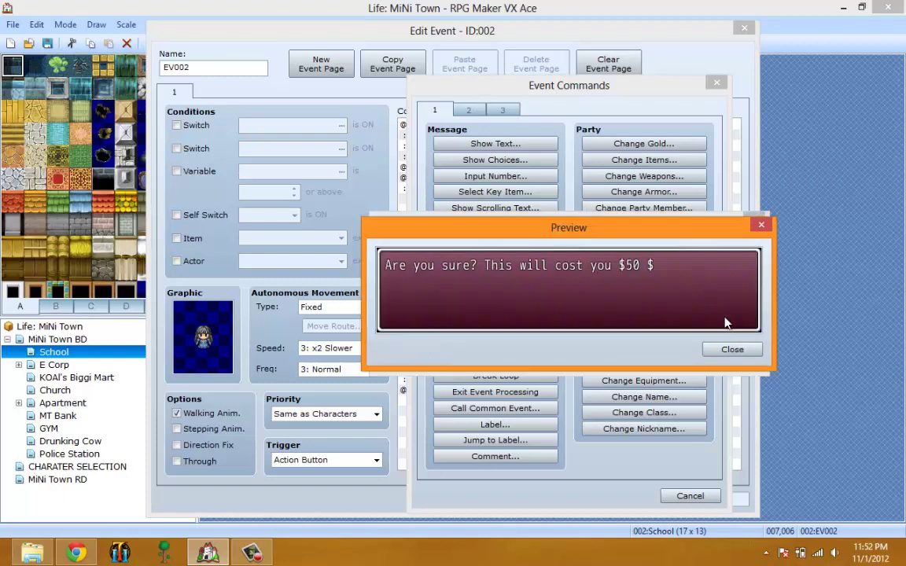
pyautogui.click(718, 353)
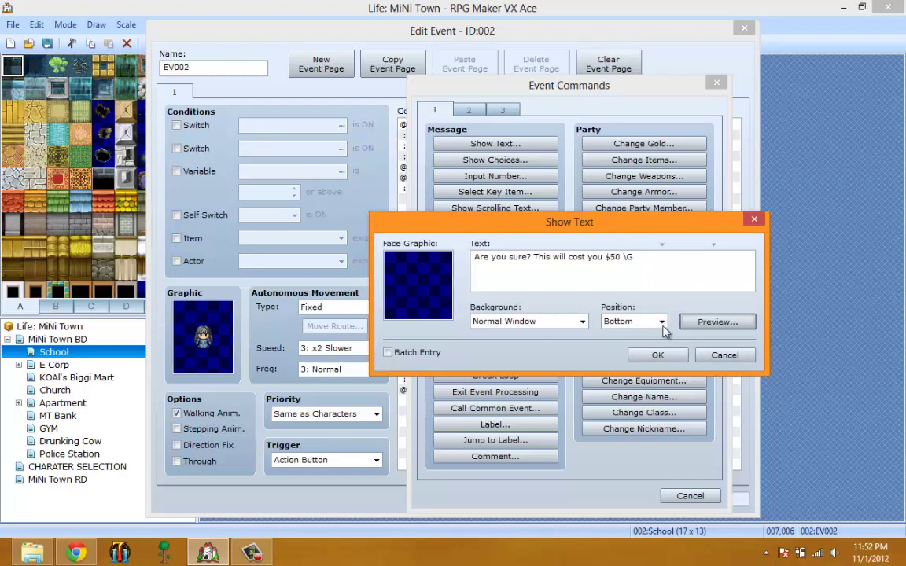
pyautogui.click(659, 356)
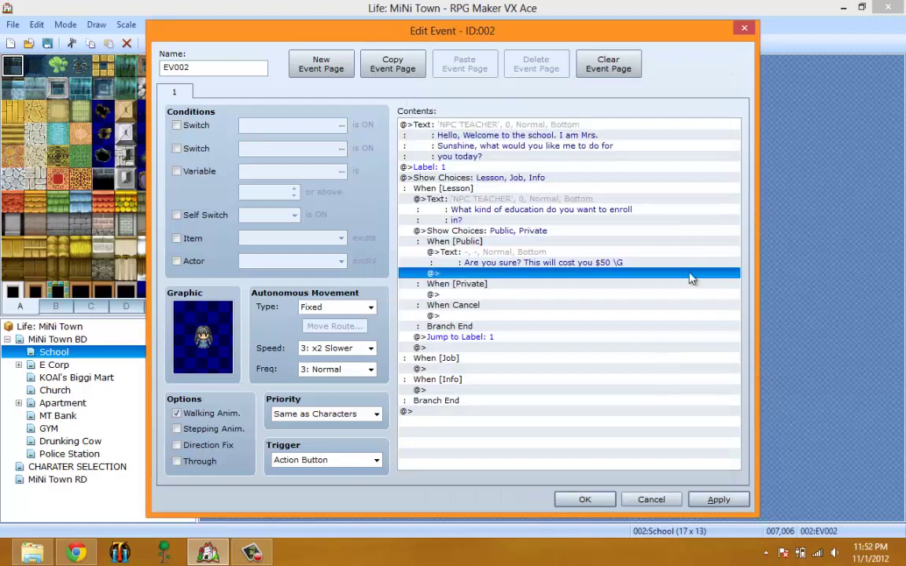
pyautogui.click(718, 500)
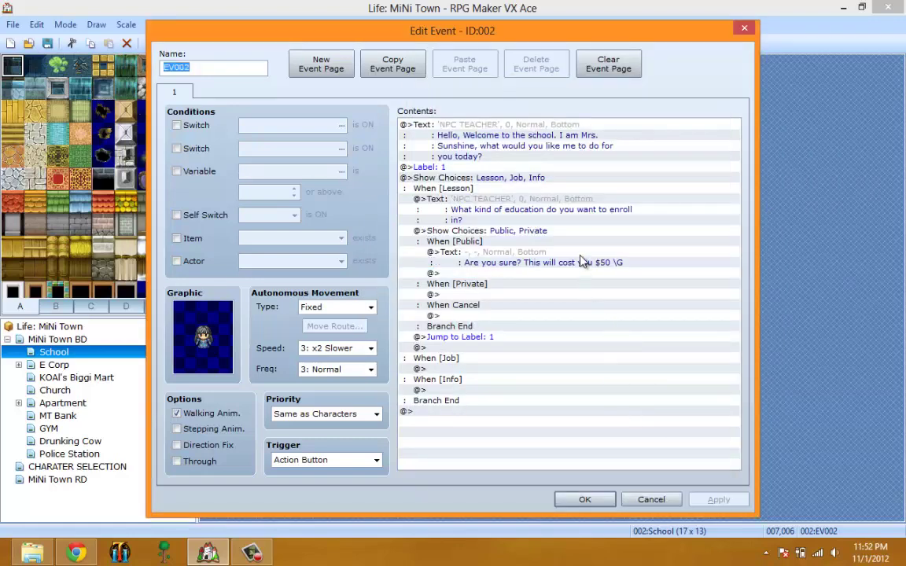
pyautogui.click(547, 265)
# Step: Insert Label 2 above the enrollment question text and copy that label
pyautogui.rightClick(548, 273)
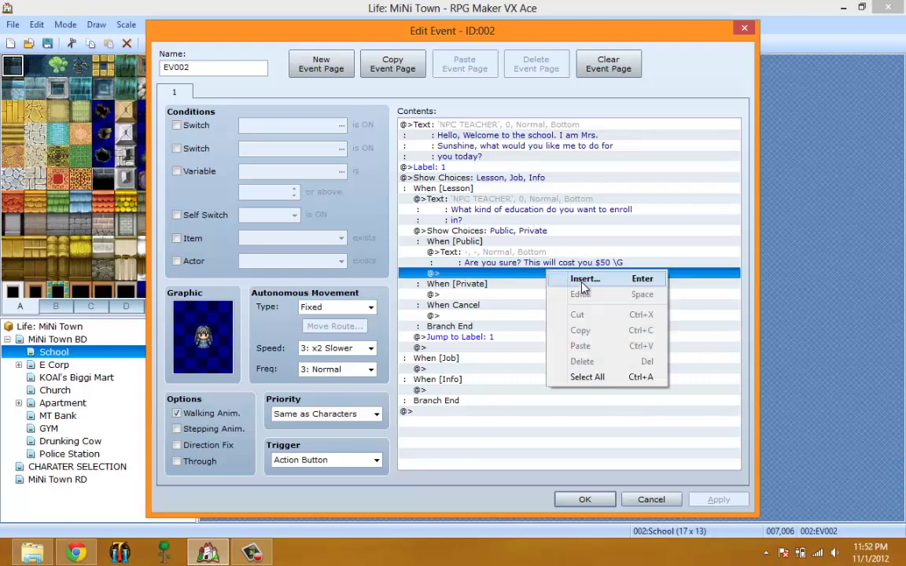
pyautogui.click(582, 281)
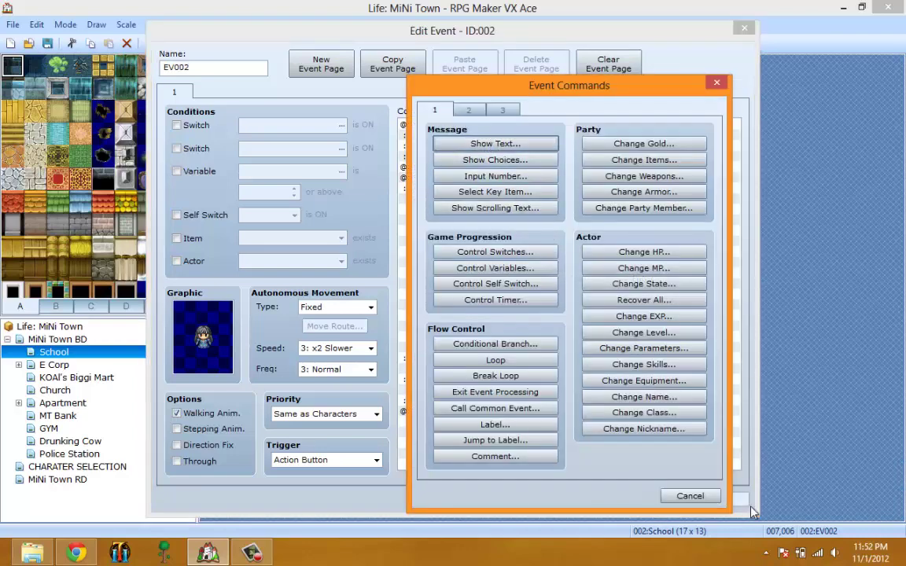
pyautogui.click(688, 495)
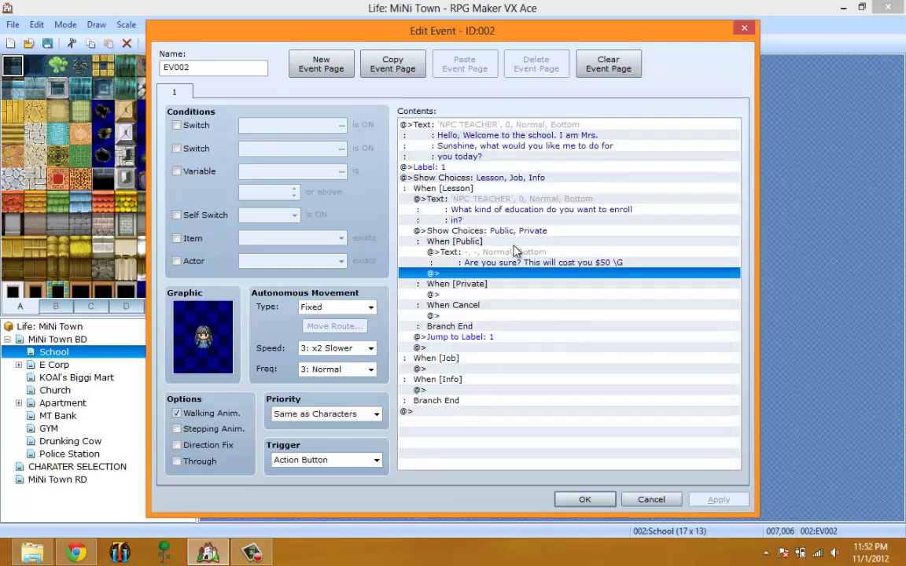
pyautogui.click(493, 233)
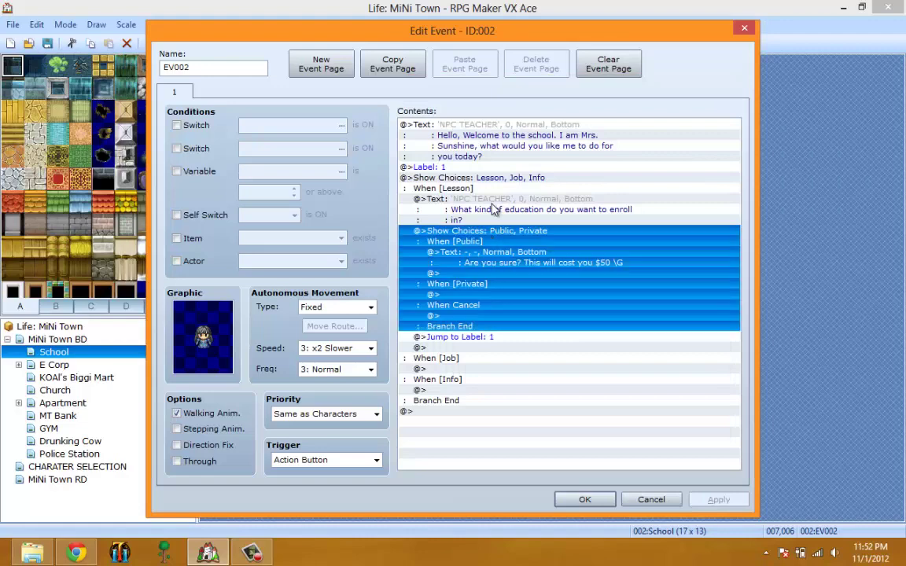
pyautogui.click(476, 210)
pyautogui.rightClick(507, 214)
pyautogui.click(519, 213)
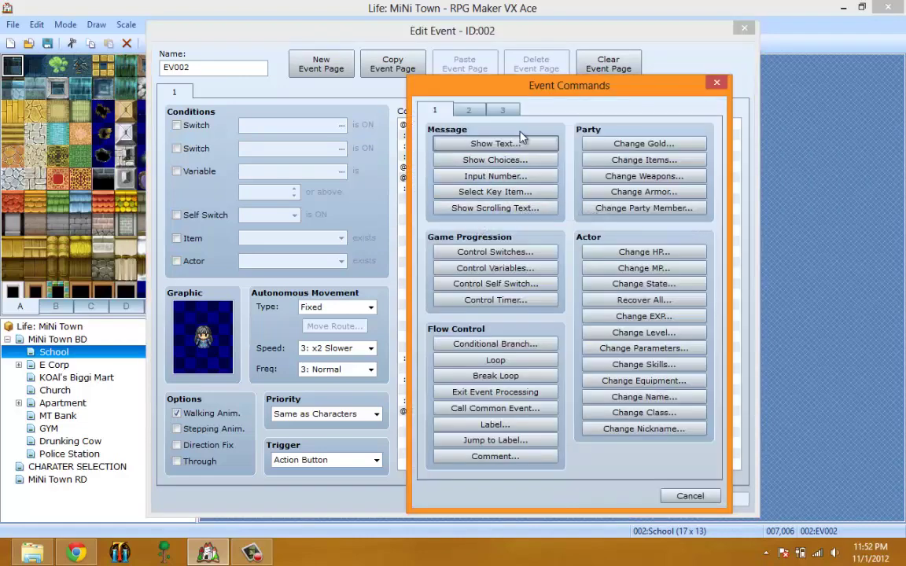
pyautogui.moveTo(496, 424); pyautogui.dragTo(501, 390)
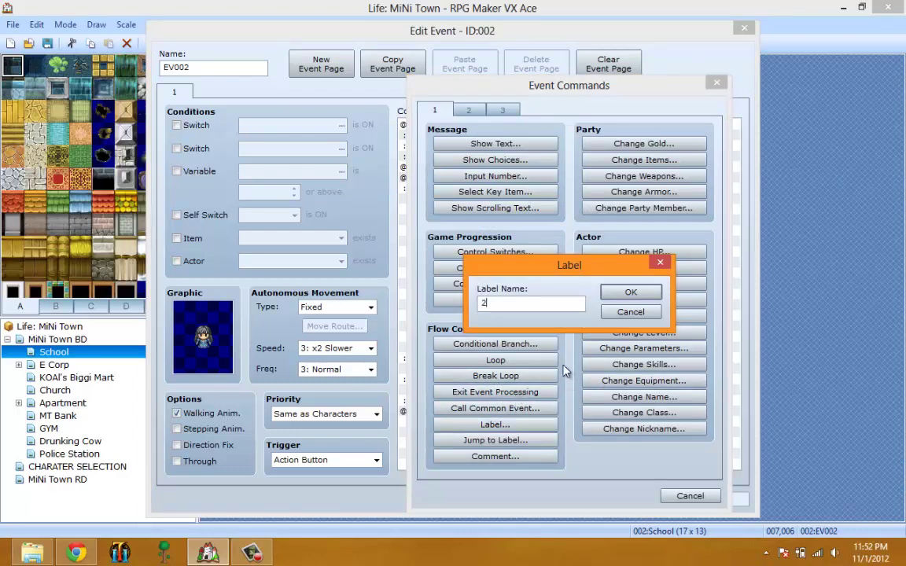
pyautogui.click(631, 292)
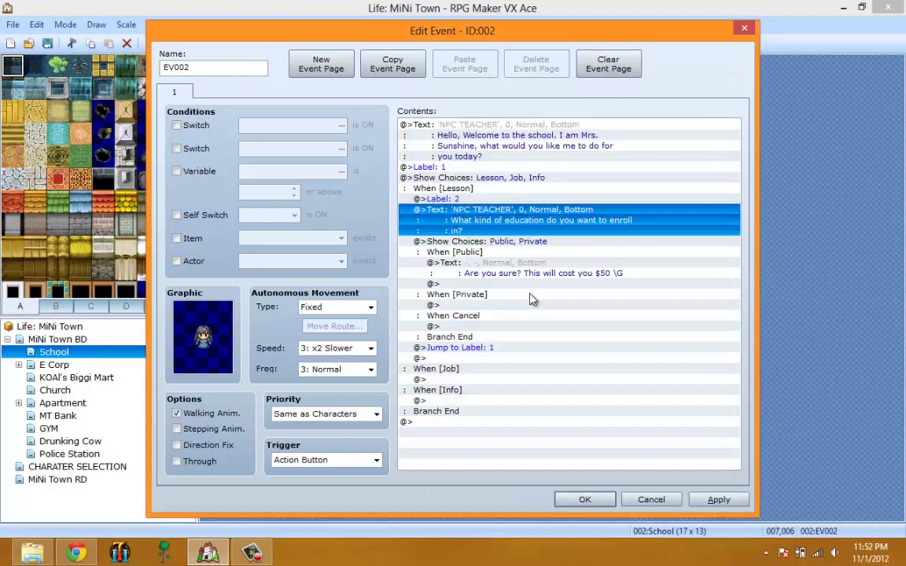
pyautogui.click(481, 200)
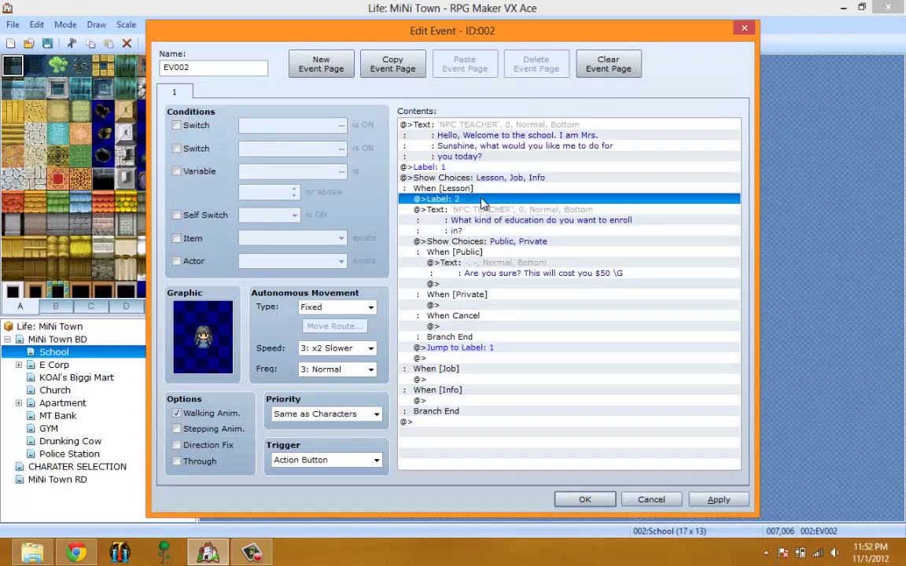
pyautogui.rightClick(481, 202)
pyautogui.click(463, 259)
# Step: Start a Show Choices command on the empty line below the $50 confirmation message
pyautogui.click(495, 276)
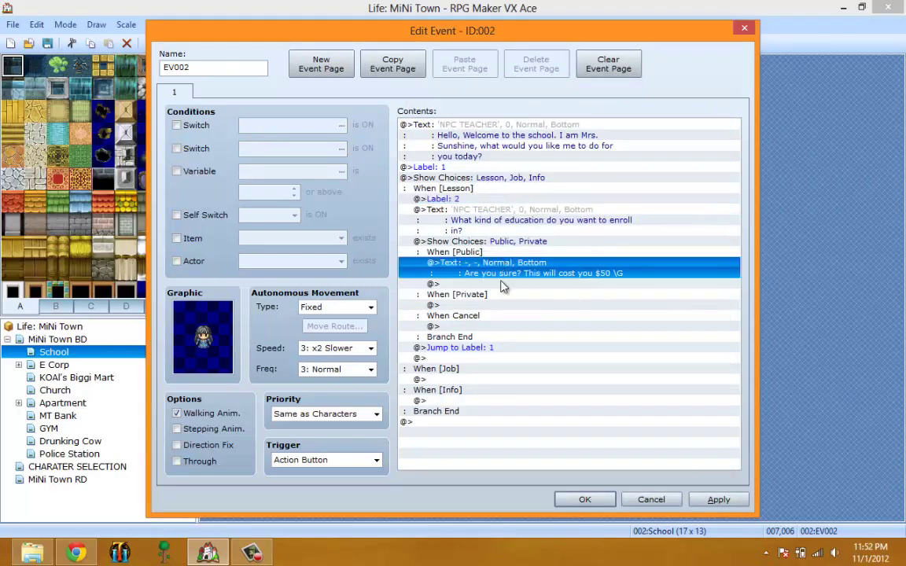
pyautogui.click(485, 295)
pyautogui.click(486, 274)
pyautogui.click(475, 283)
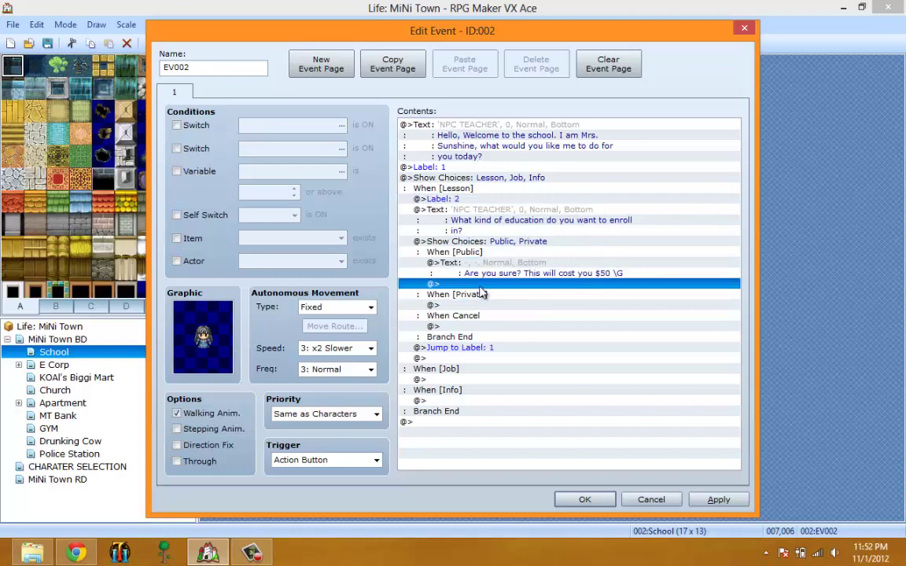
pyautogui.rightClick(479, 286)
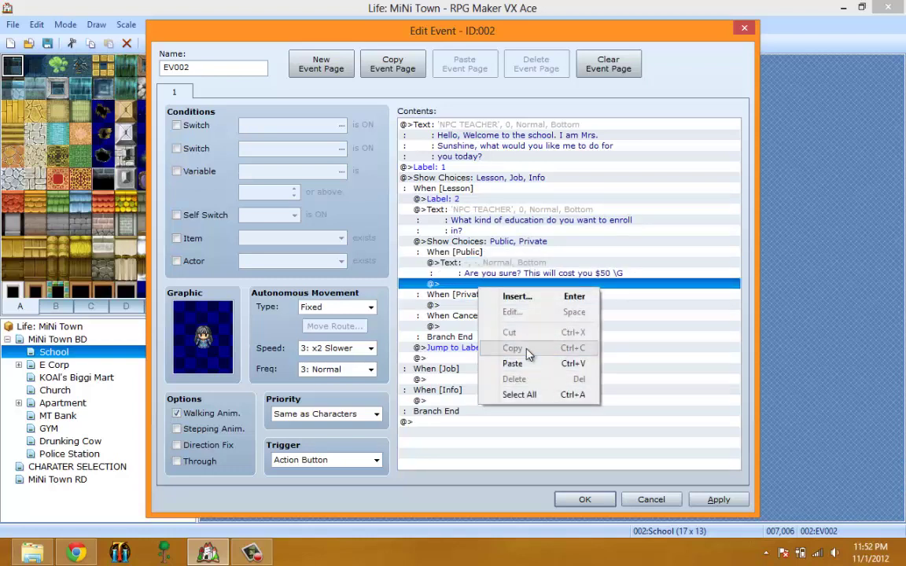
pyautogui.click(516, 297)
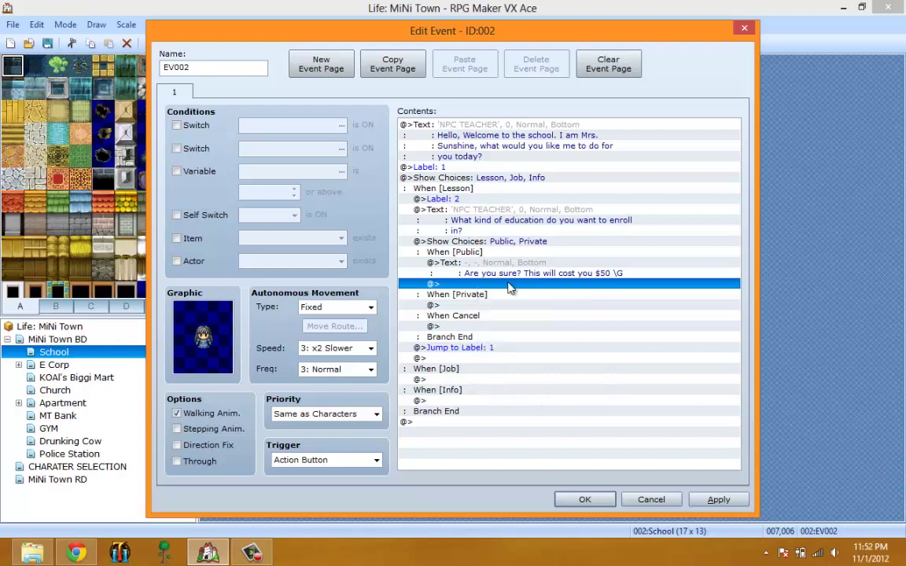
pyautogui.click(494, 161)
# Step: Set the confirmation choices to 'Yes, enroll.' and 'No, thanks.'
pyautogui.write('Yes, ')
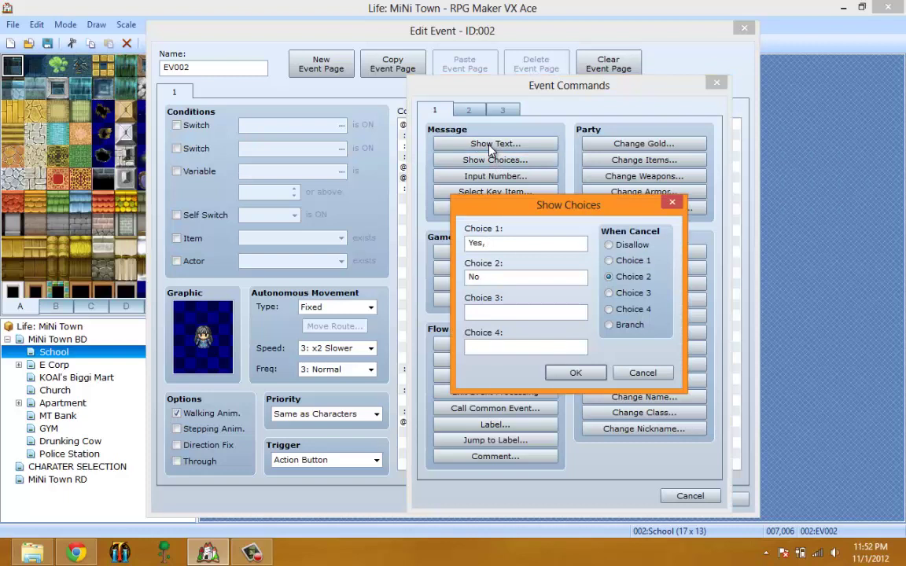
pyautogui.write('enroll')
pyautogui.write('No, thanks.')
pyautogui.click(576, 372)
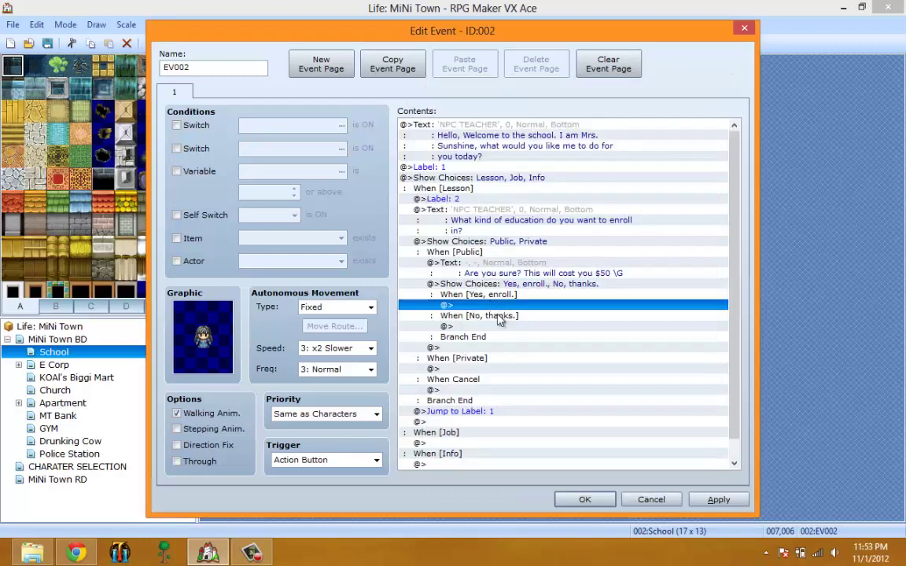
pyautogui.click(487, 325)
# Step: Make the No, thanks. answer jump to Label 2 and apply the event changes
pyautogui.rightClick(488, 326)
pyautogui.click(595, 408)
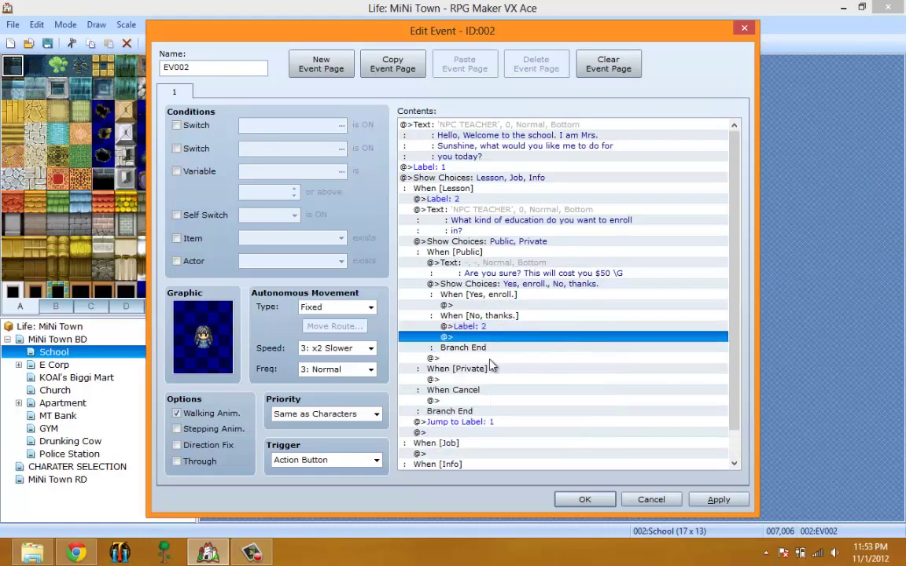
pyautogui.rightClick(483, 329)
pyautogui.click(516, 420)
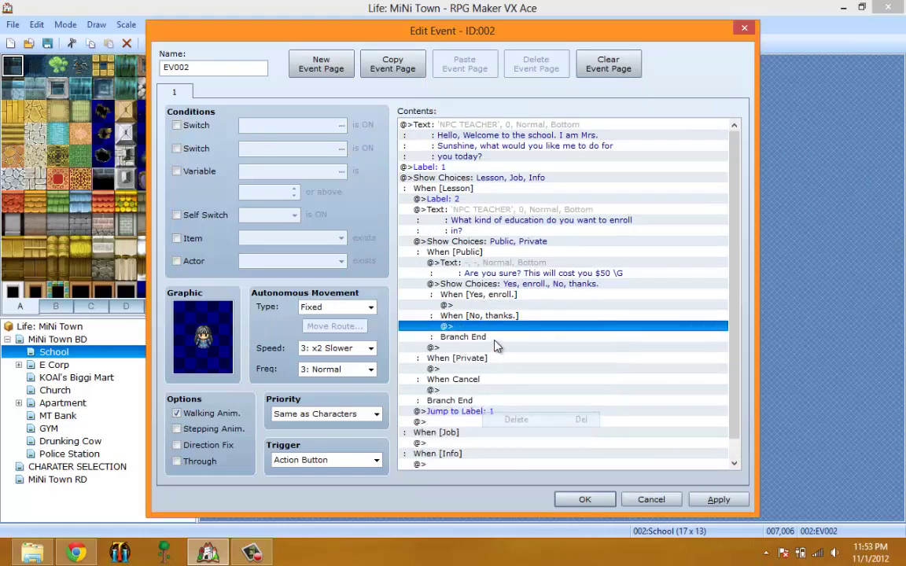
pyautogui.rightClick(497, 327)
pyautogui.click(521, 335)
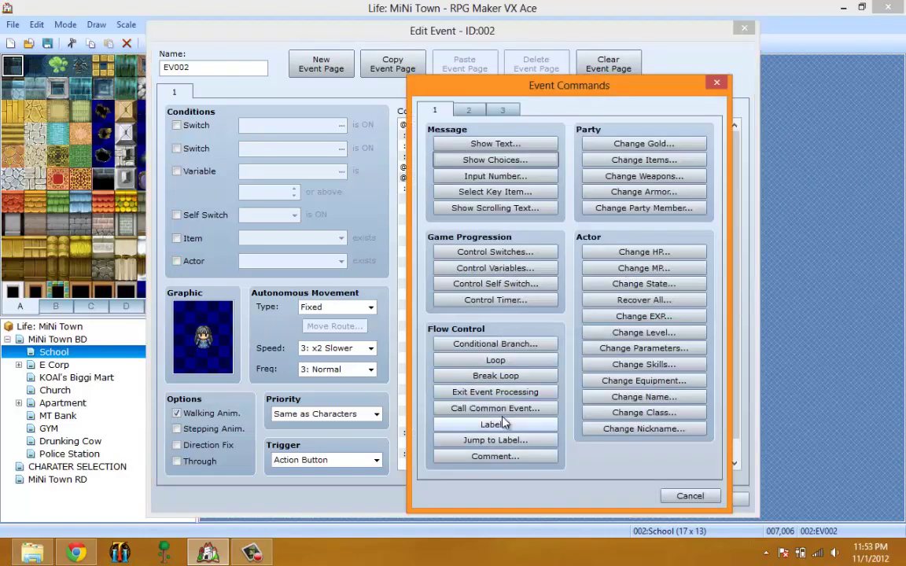
pyautogui.click(502, 439)
pyautogui.write('2')
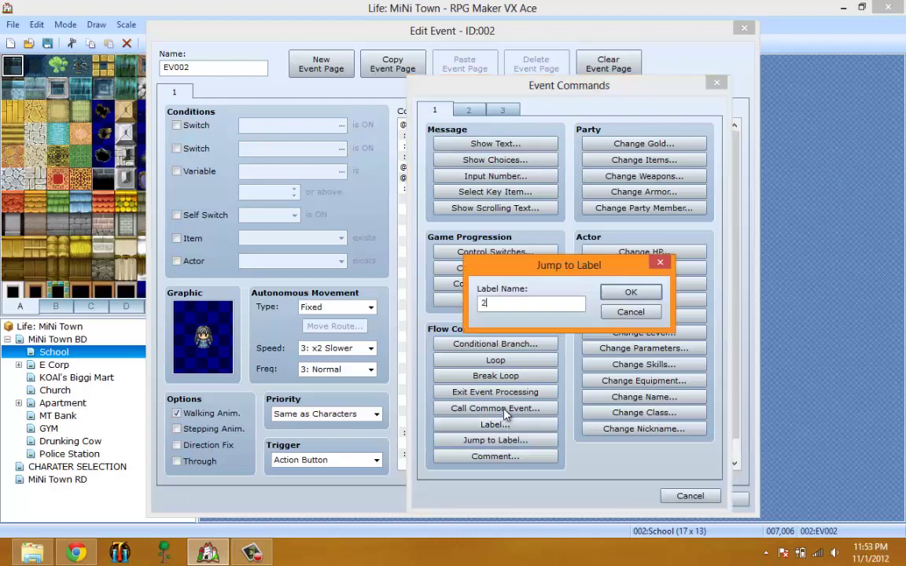
pyautogui.click(631, 292)
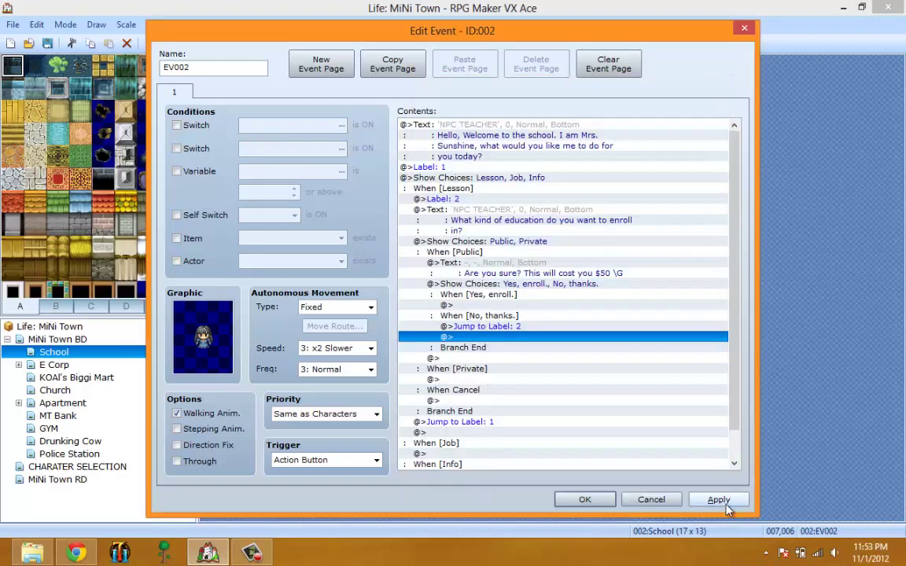
pyautogui.click(718, 500)
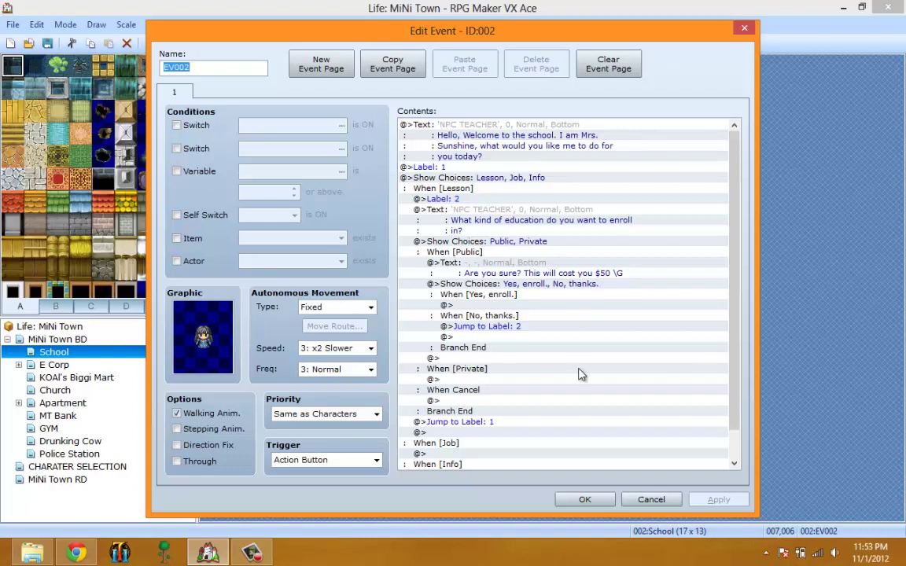
pyautogui.click(253, 555)
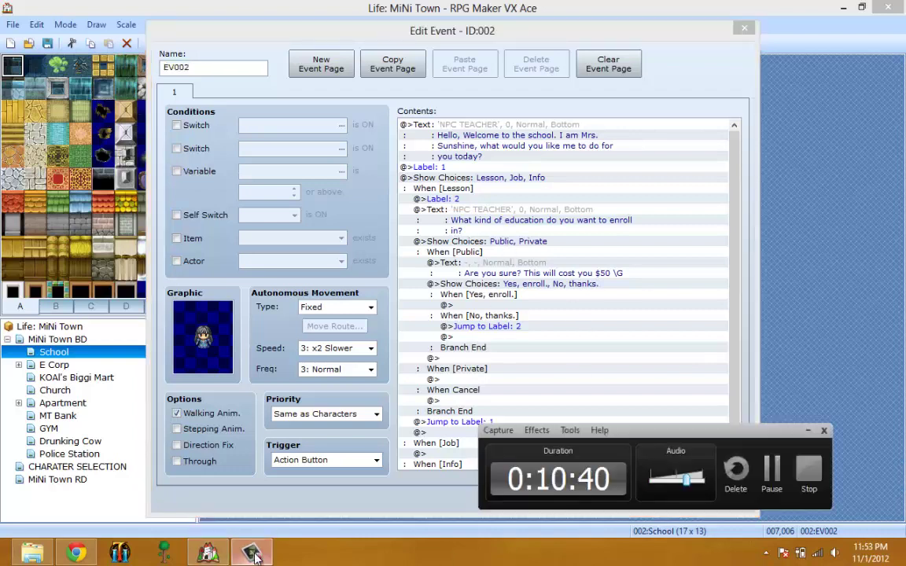
# Step: Select the empty line under When [Yes, enroll.] in the event's command list
pyautogui.click(266, 431)
pyautogui.click(487, 347)
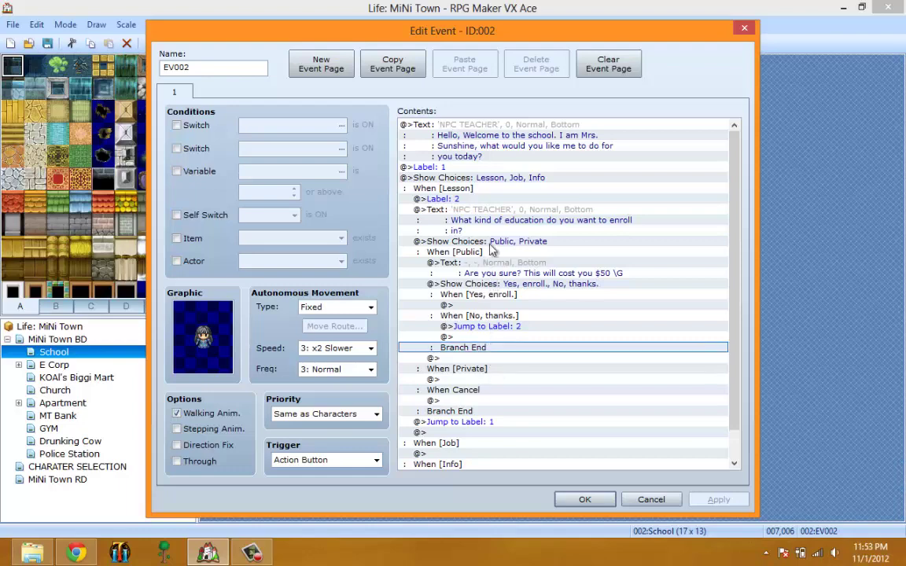
pyautogui.click(448, 253)
pyautogui.click(450, 240)
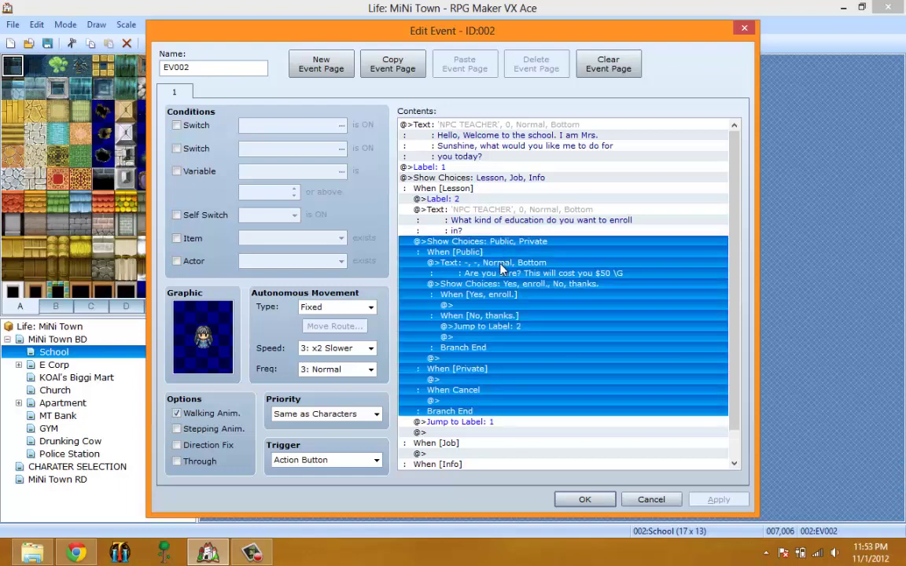
pyautogui.click(464, 272)
pyautogui.click(480, 295)
pyautogui.click(488, 306)
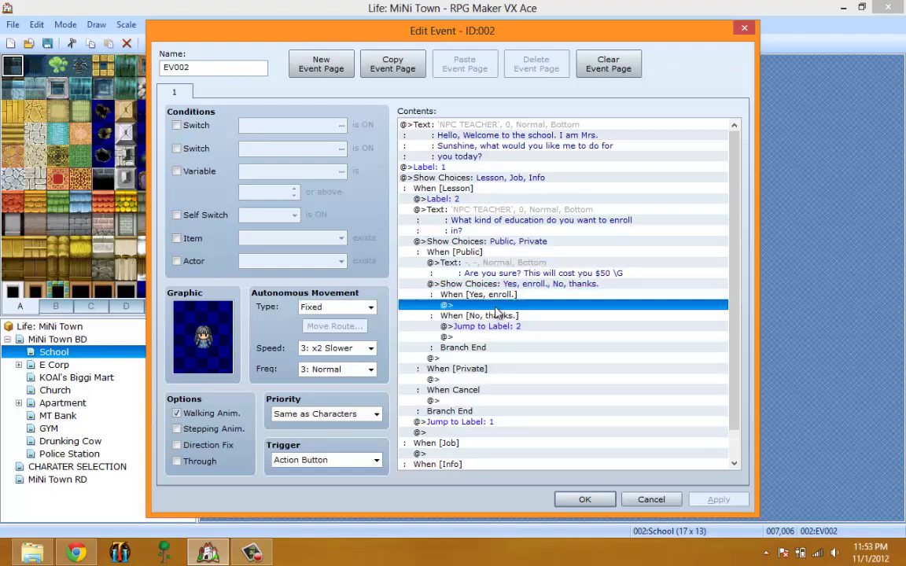
# Step: Add a Conditional Branch under Yes, enroll. checking that Gold is 50 or more
pyautogui.rightClick(492, 308)
pyautogui.click(519, 316)
pyautogui.click(467, 347)
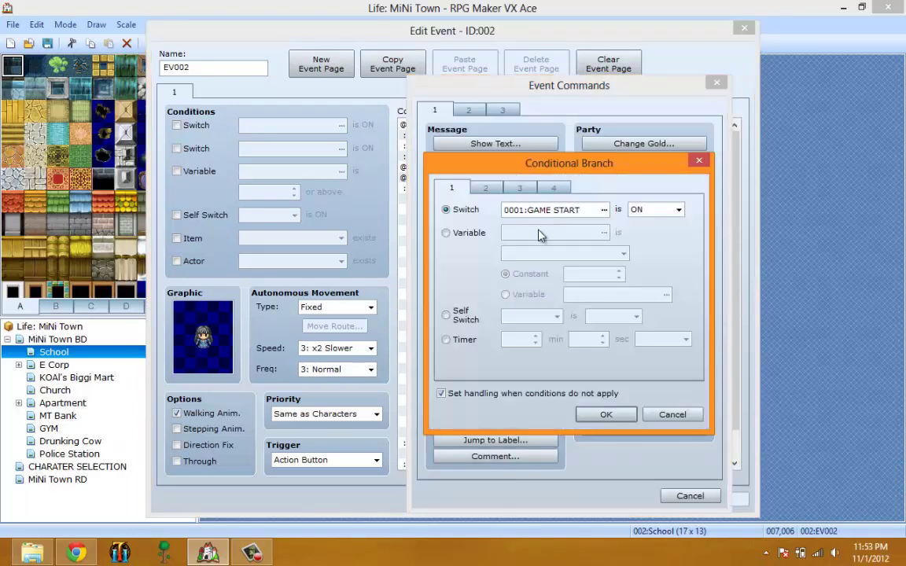
pyautogui.click(553, 188)
pyautogui.click(446, 209)
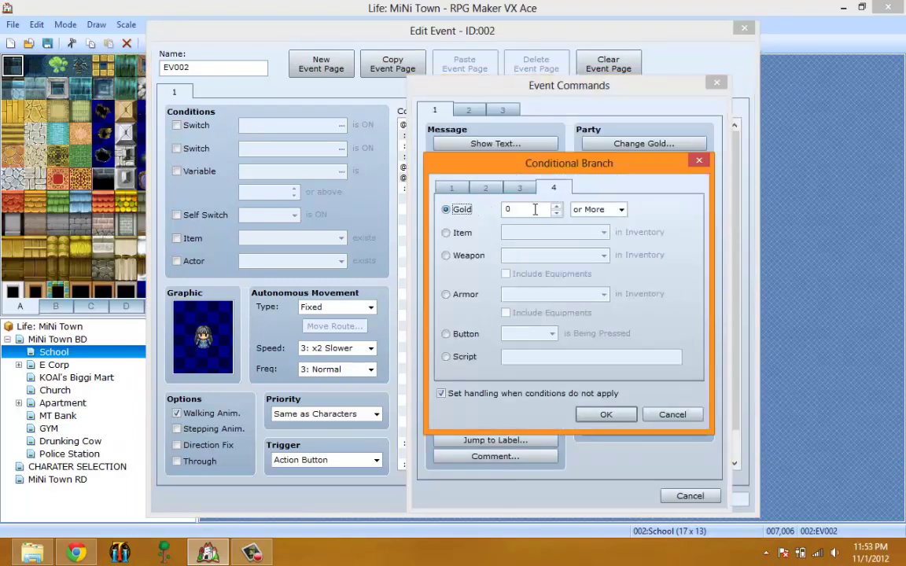
pyautogui.click(533, 209)
pyautogui.write('50')
pyautogui.click(606, 415)
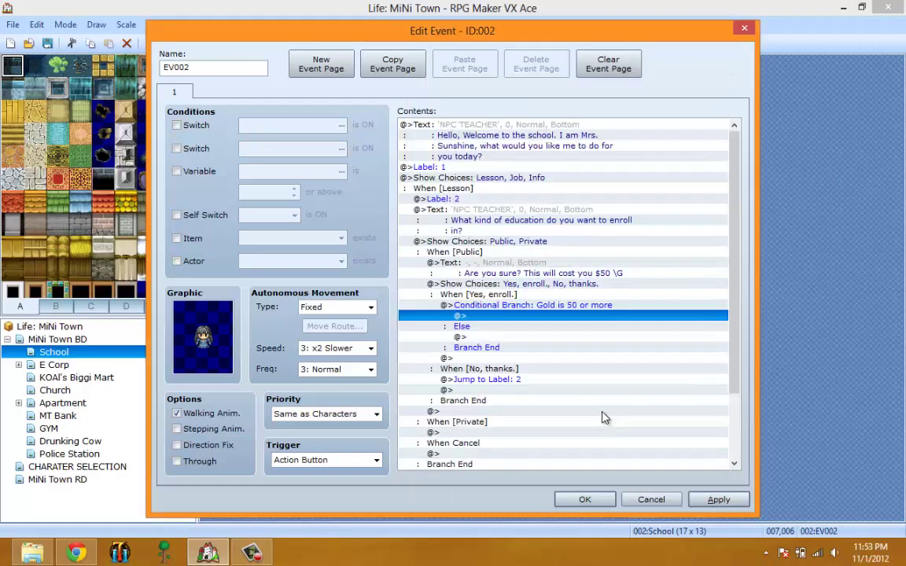
pyautogui.rightClick(470, 318)
pyautogui.click(484, 329)
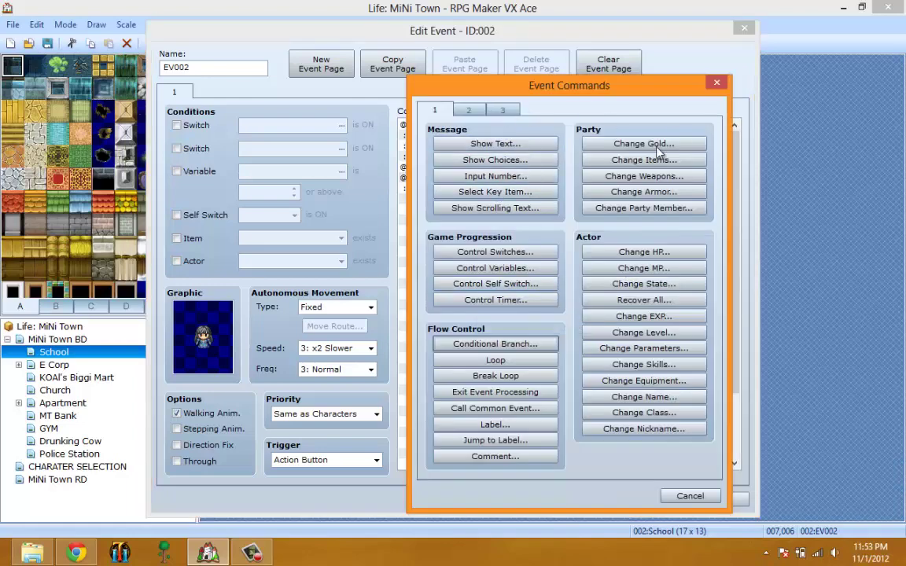
# Step: Inside the gold check, decrease the party's gold by 50
pyautogui.click(599, 144)
pyautogui.click(569, 260)
pyautogui.doubleClick(579, 306)
pyautogui.write('50')
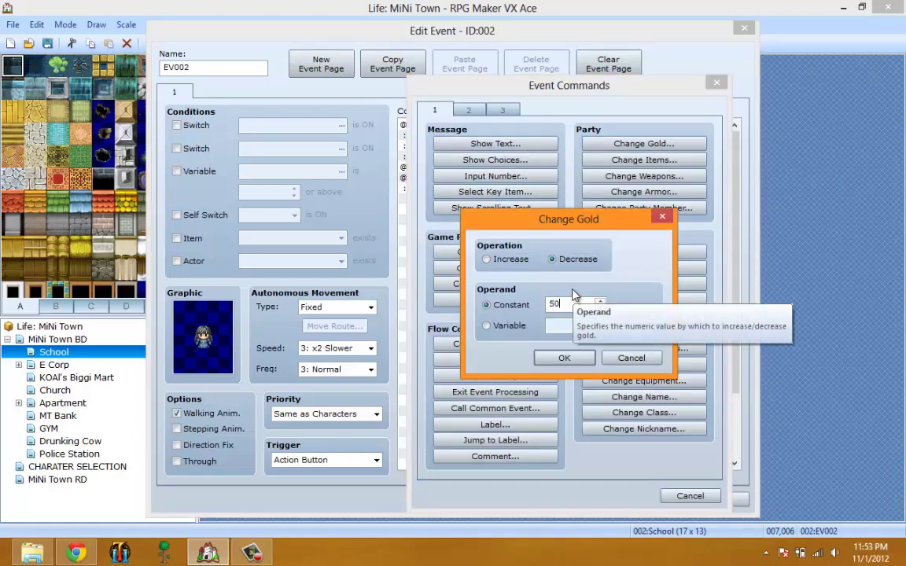
pyautogui.click(564, 358)
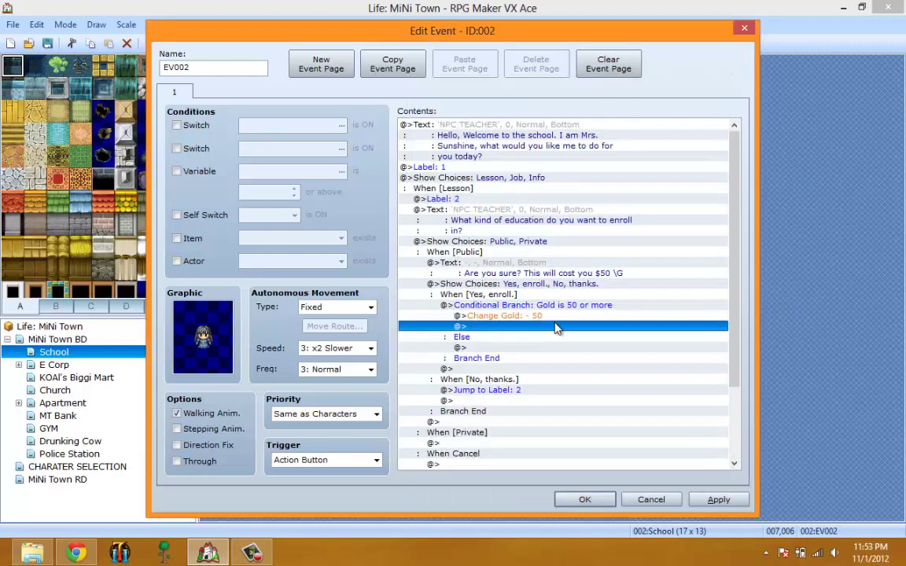
# Step: Add a Change Parameters command increasing the actor's MAT by 3
pyautogui.rightClick(532, 325)
pyautogui.press('Return')
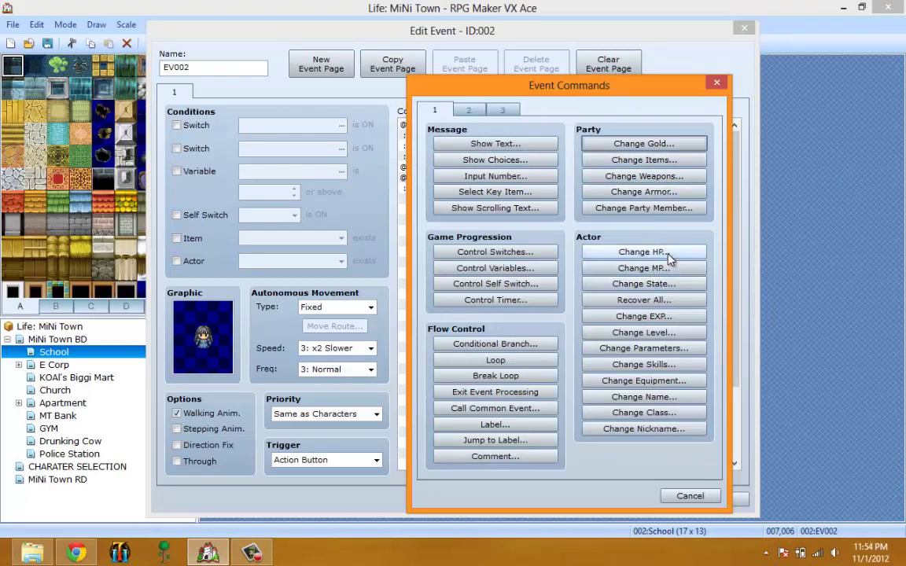
pyautogui.click(633, 349)
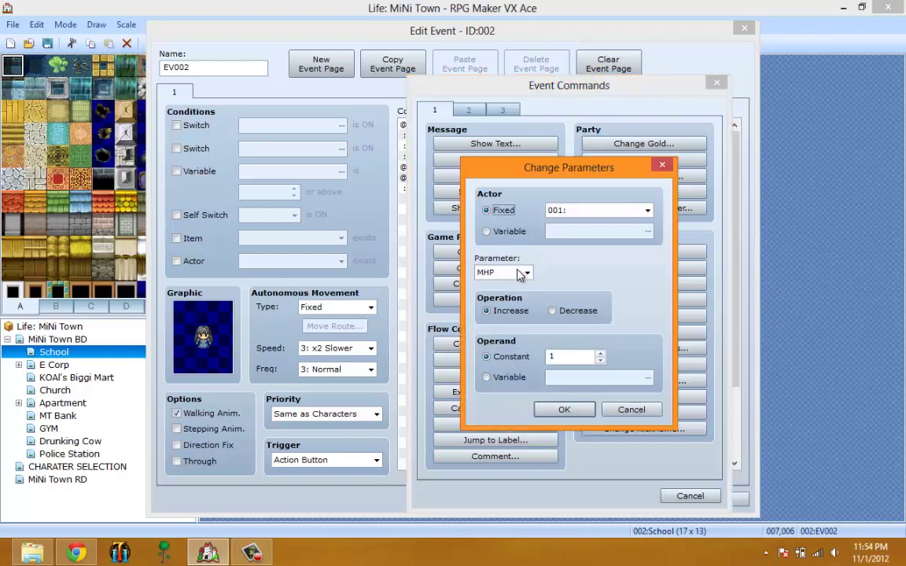
pyautogui.click(527, 272)
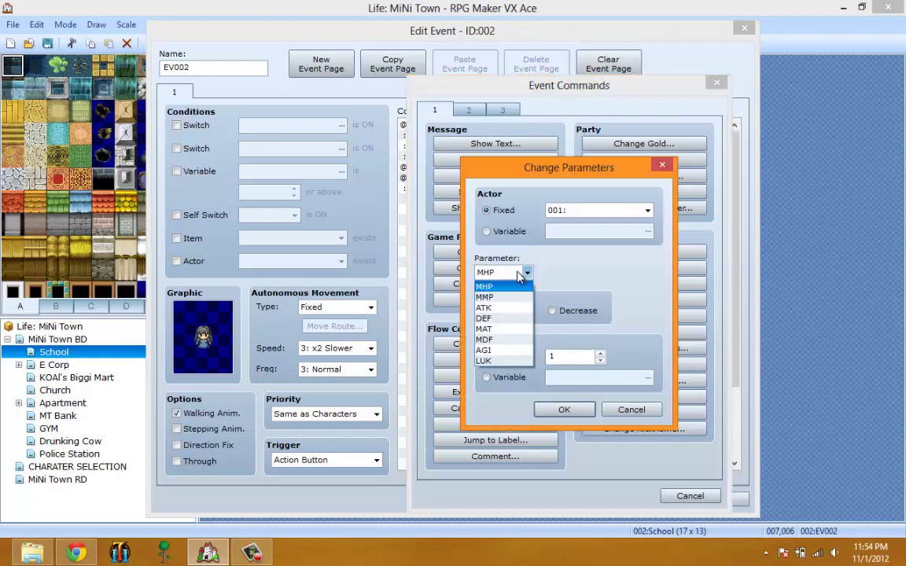
pyautogui.click(503, 331)
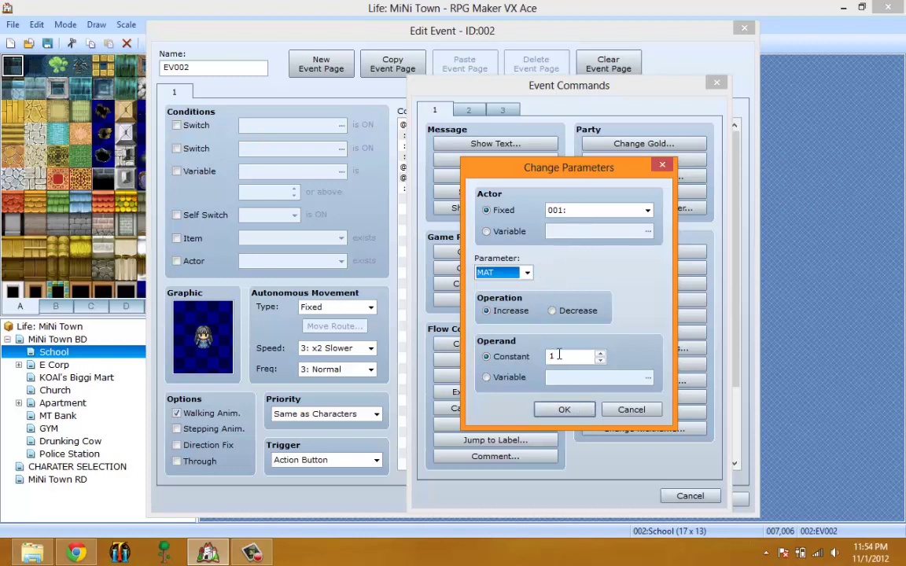
pyautogui.doubleClick(558, 356)
pyautogui.write('3')
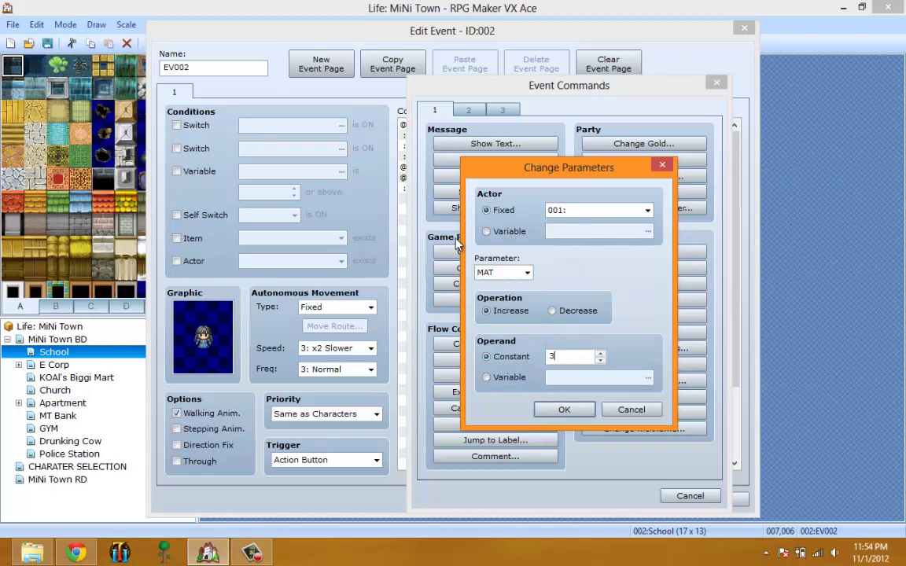
pyautogui.click(569, 410)
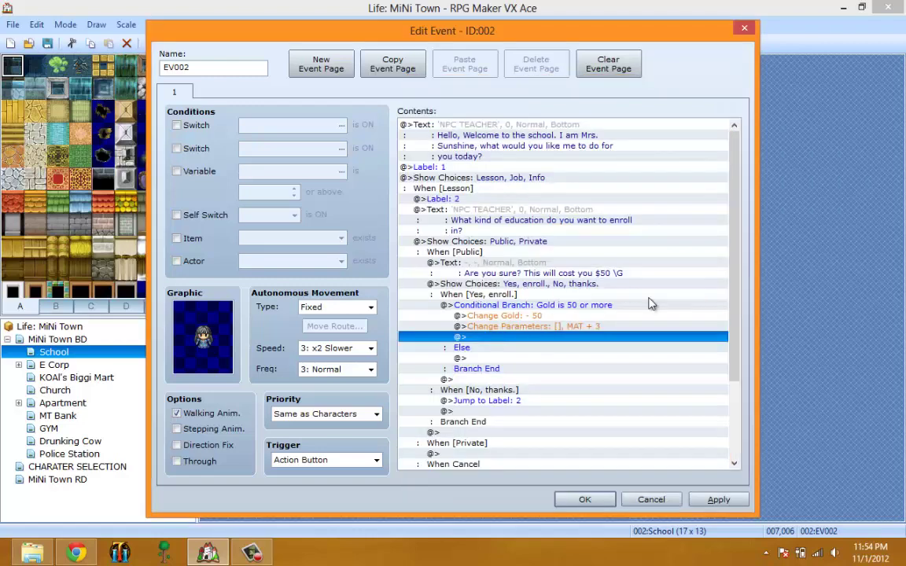
# Step: Copy the MAT + 3 command and paste it into the When [Public] branch
pyautogui.click(503, 316)
pyautogui.click(519, 326)
pyautogui.rightClick(538, 326)
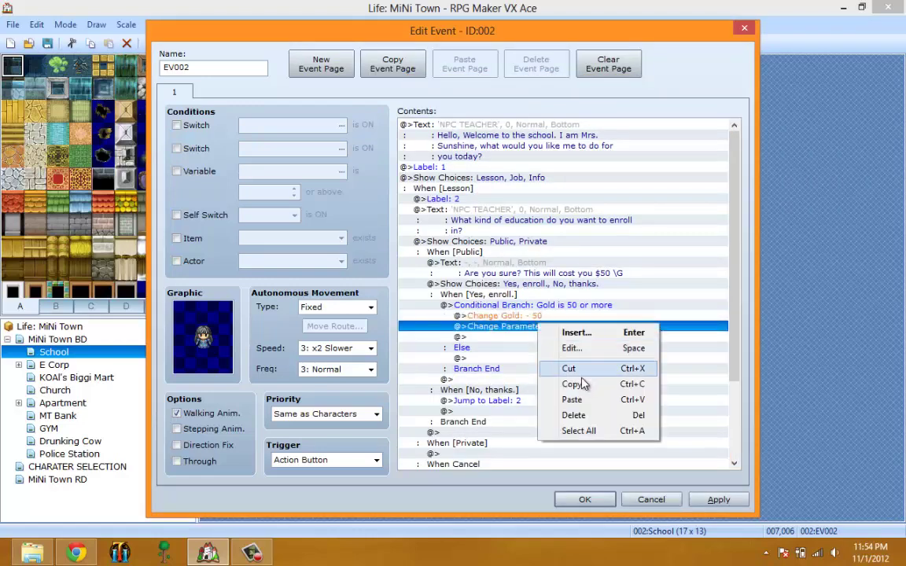
pyautogui.click(573, 384)
pyautogui.click(570, 379)
pyautogui.scroll(-3, 541, 389)
pyautogui.click(469, 359)
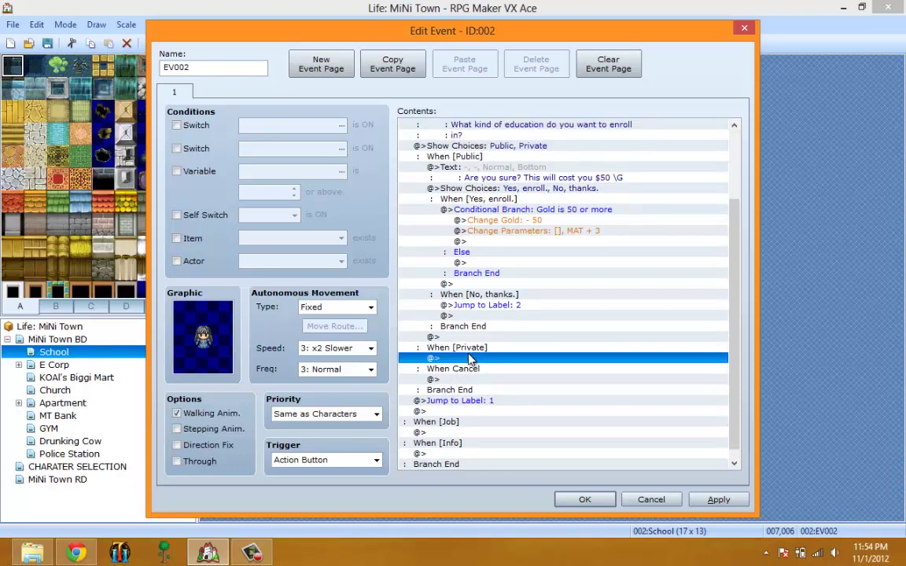
pyautogui.click(435, 168)
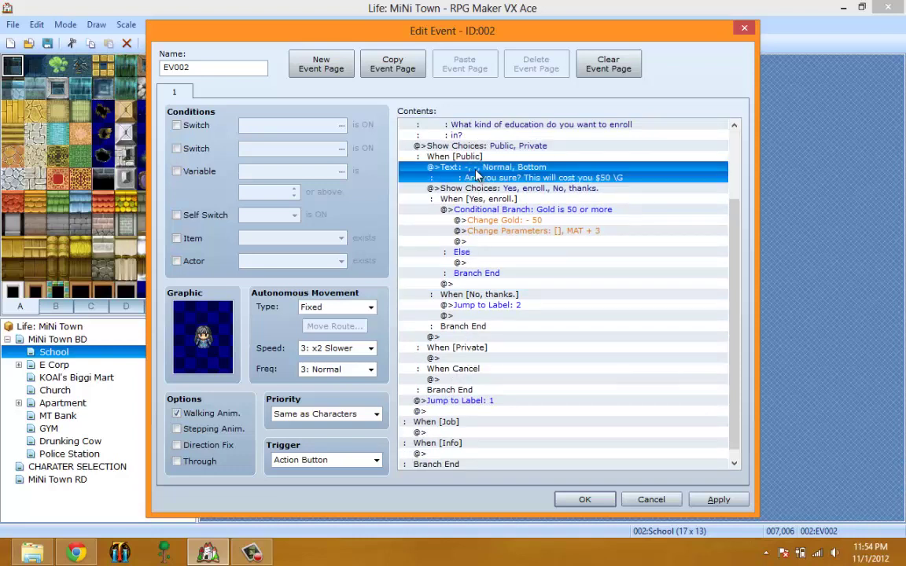
pyautogui.rightClick(496, 171)
pyautogui.click(510, 246)
# Step: Edit the pasted command so Public raises MAT by 1
pyautogui.click(472, 167)
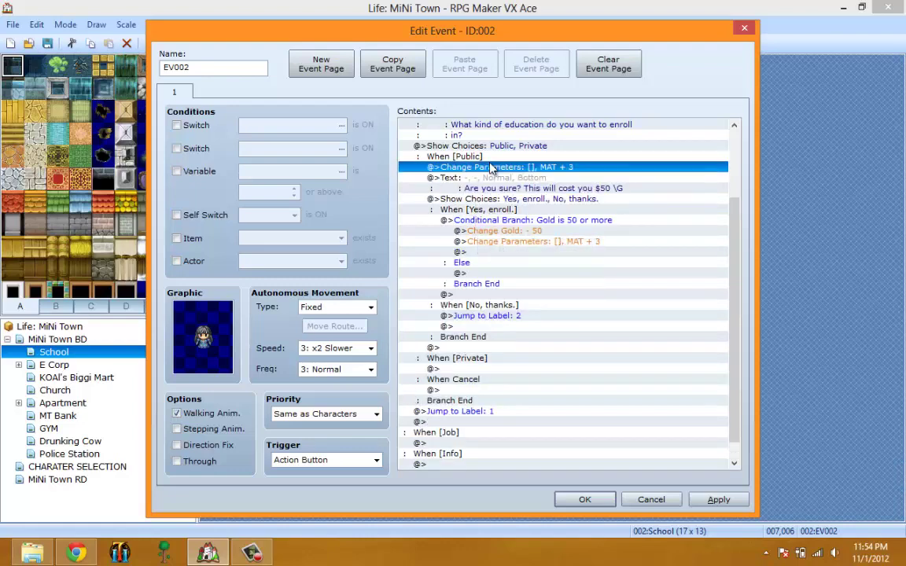
pyautogui.rightClick(512, 166)
pyautogui.click(522, 188)
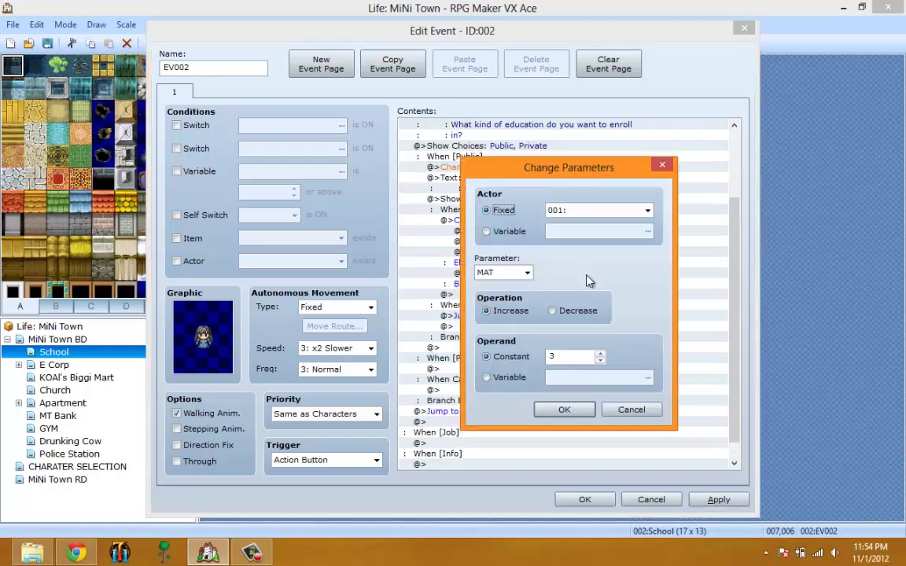
pyautogui.click(601, 361)
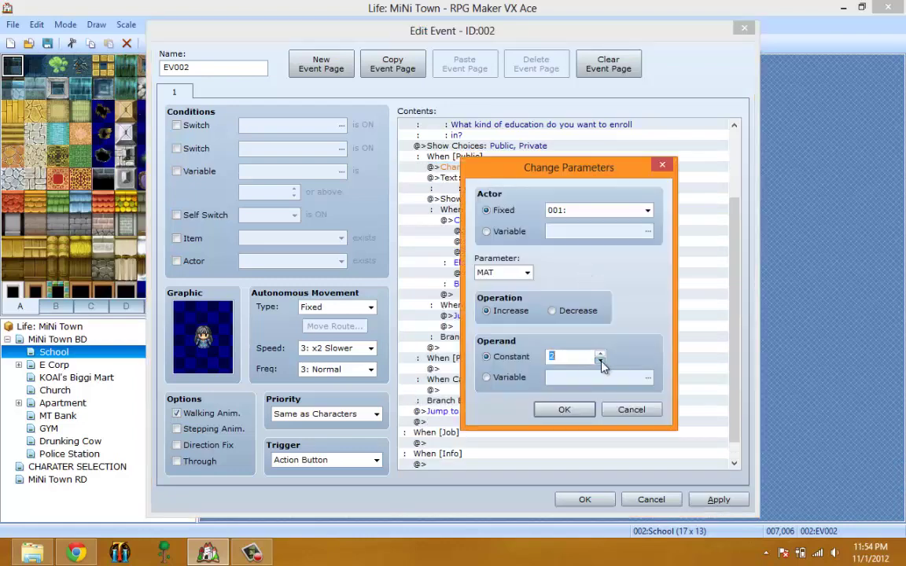
pyautogui.click(564, 410)
# Step: Move the 'Are you sure?' $50 message and its choices under When [Private]
pyautogui.click(533, 183)
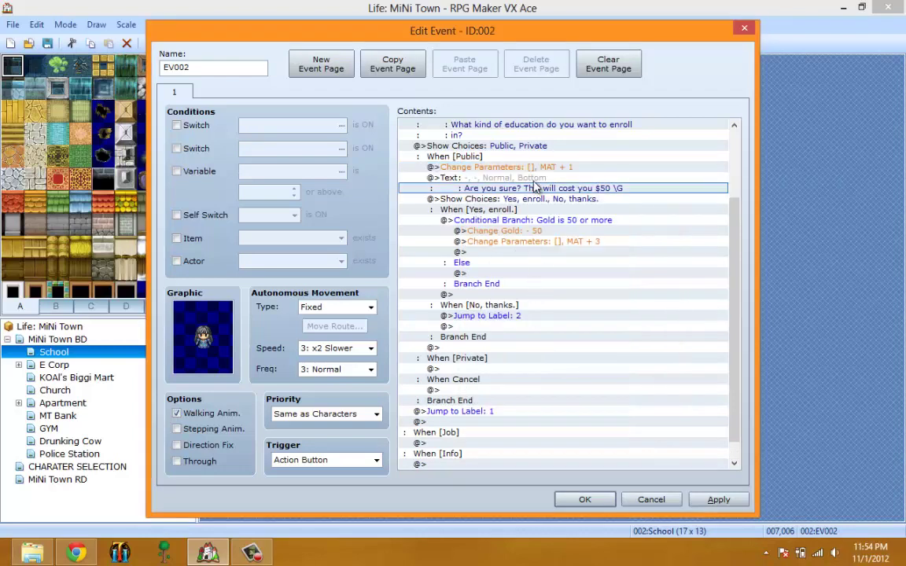
pyautogui.keyDown('shift'); pyautogui.click(492, 198); pyautogui.keyUp('shift')
pyautogui.rightClick(542, 214)
pyautogui.click(572, 260)
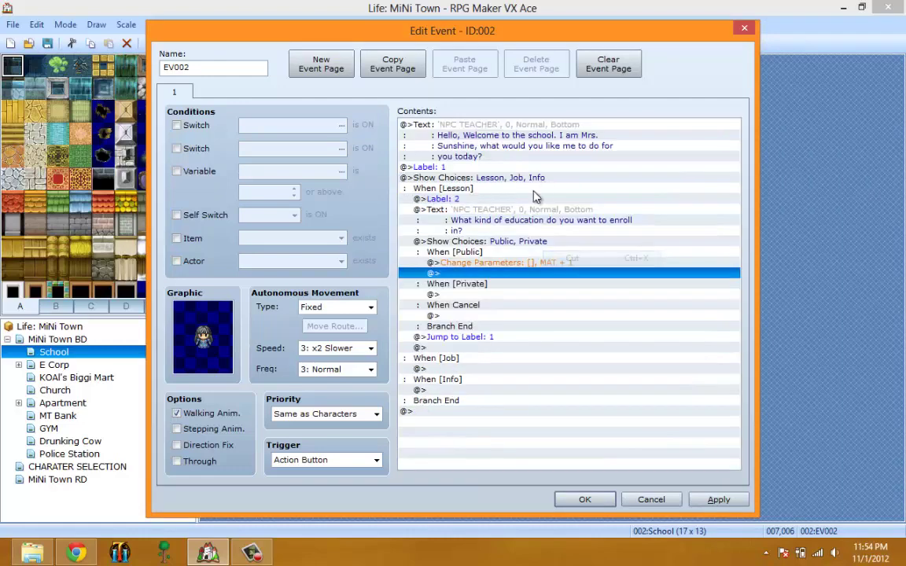
pyautogui.click(478, 294)
pyautogui.rightClick(532, 297)
pyautogui.click(573, 366)
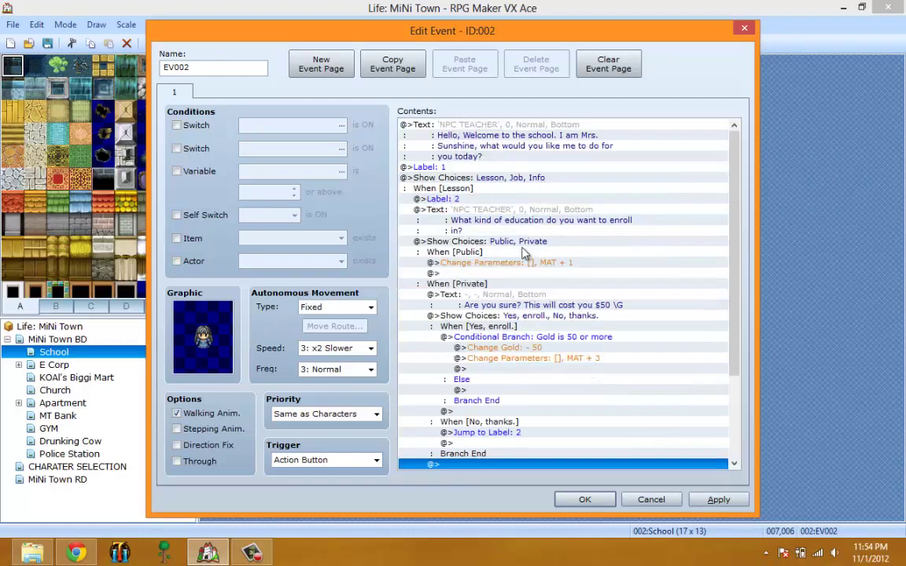
# Step: Add a Change MP command under When [Public] decreasing the entire party's MP by 10
pyautogui.click(437, 199)
pyautogui.click(470, 274)
pyautogui.rightClick(519, 290)
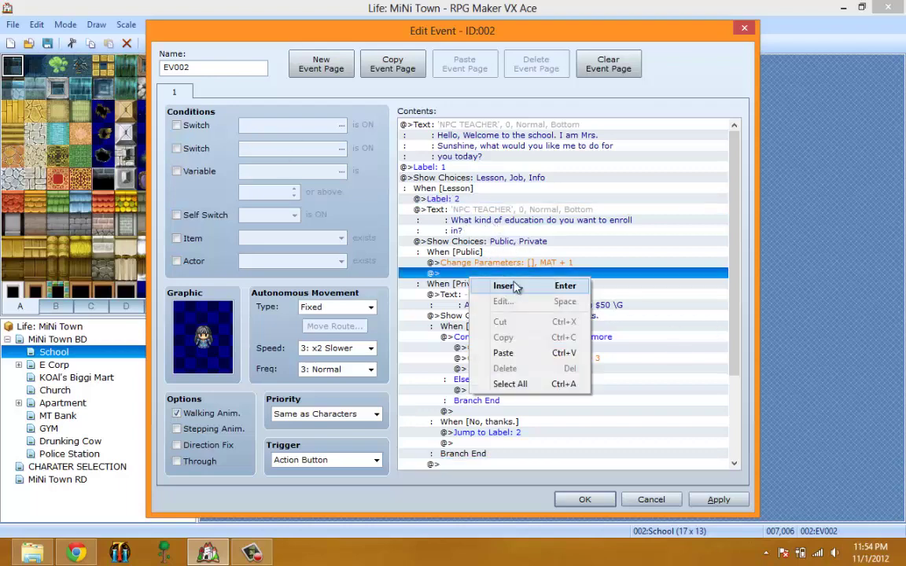
pyautogui.click(550, 316)
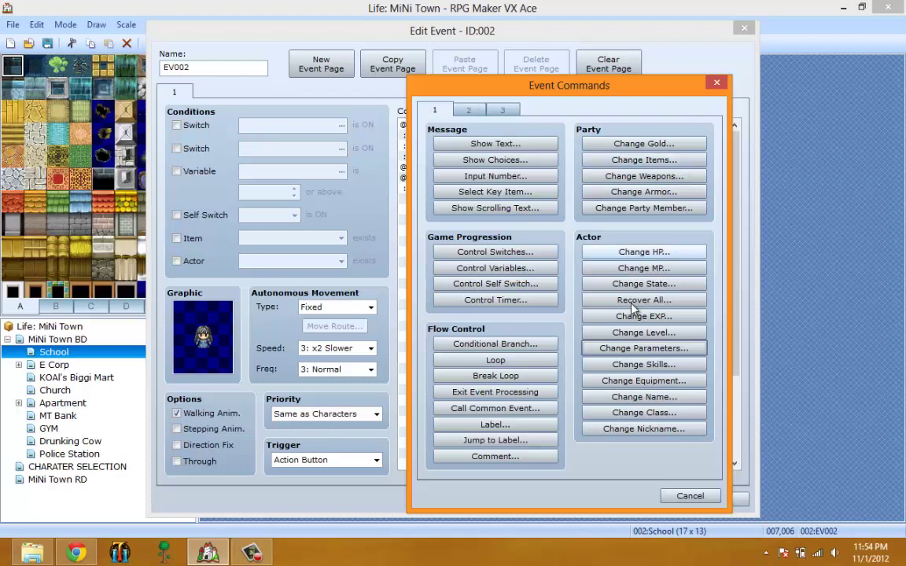
pyautogui.click(644, 268)
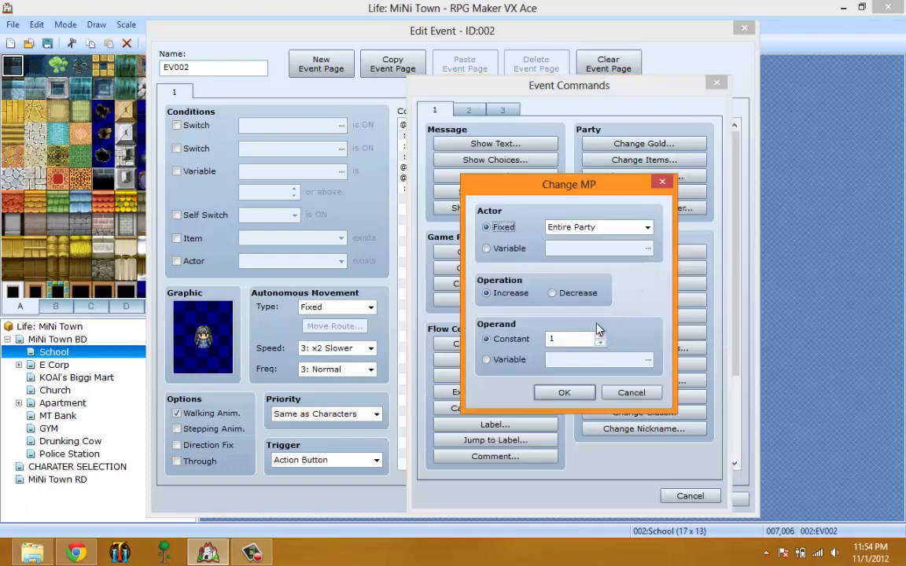
pyautogui.click(555, 293)
pyautogui.write('10')
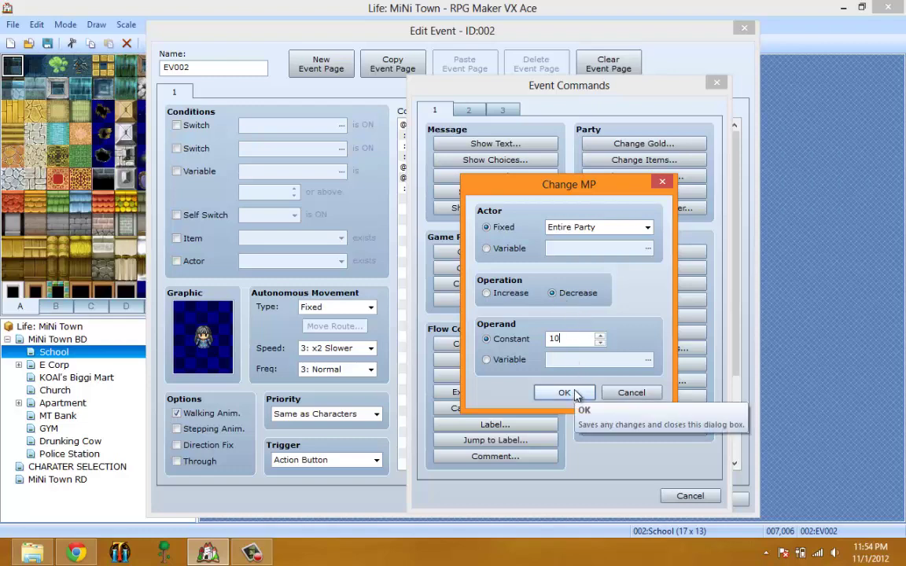
pyautogui.click(564, 392)
# Step: Copy the MP change after MAT + 3 in the Private branch and set it to 15
pyautogui.click(582, 274)
pyautogui.rightClick(580, 274)
pyautogui.click(612, 331)
pyautogui.click(550, 368)
pyautogui.click(561, 381)
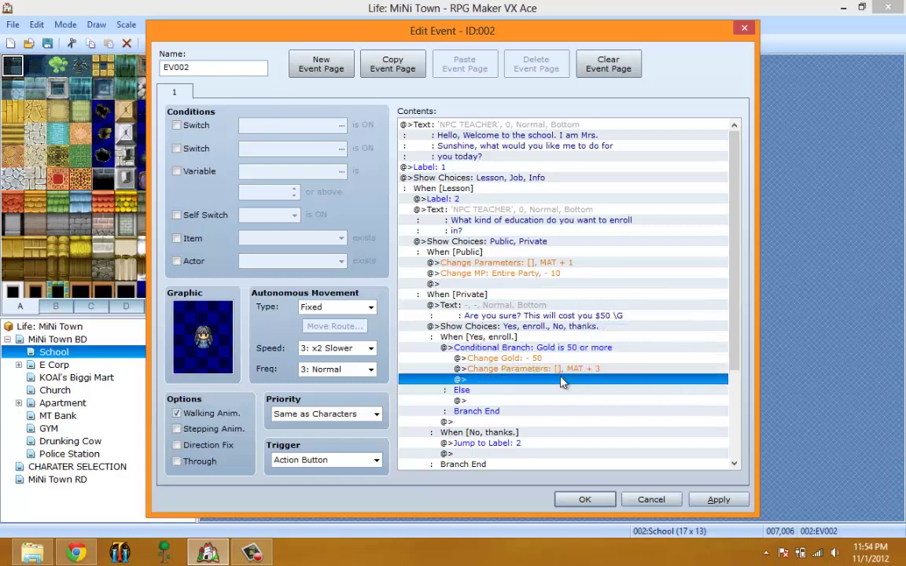
pyautogui.rightClick(592, 389)
pyautogui.click(641, 510)
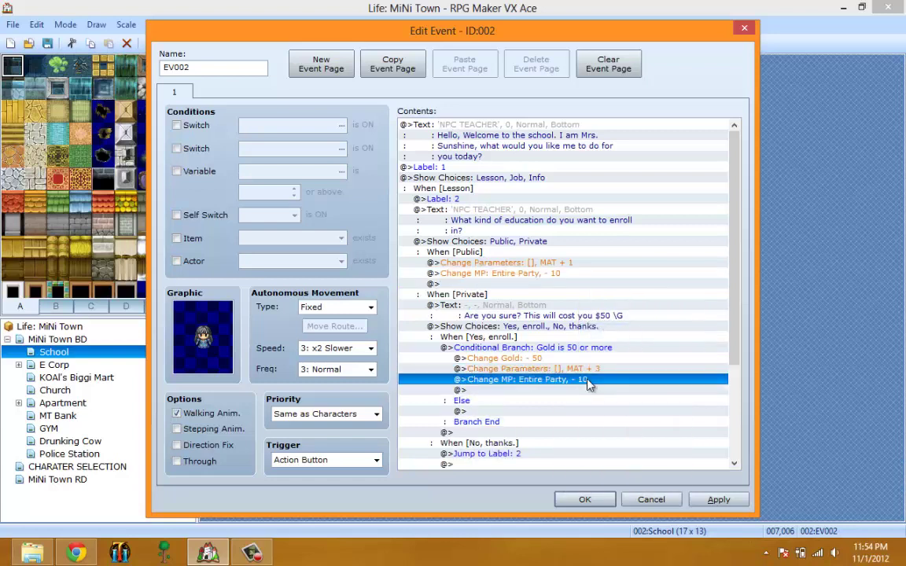
pyautogui.rightClick(590, 385)
pyautogui.click(613, 403)
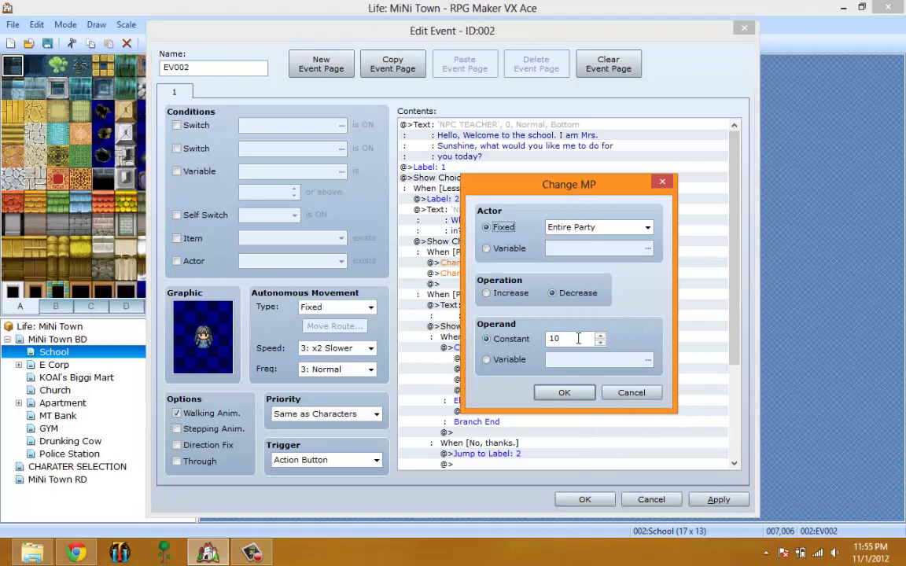
pyautogui.doubleClick(578, 338)
pyautogui.write('15')
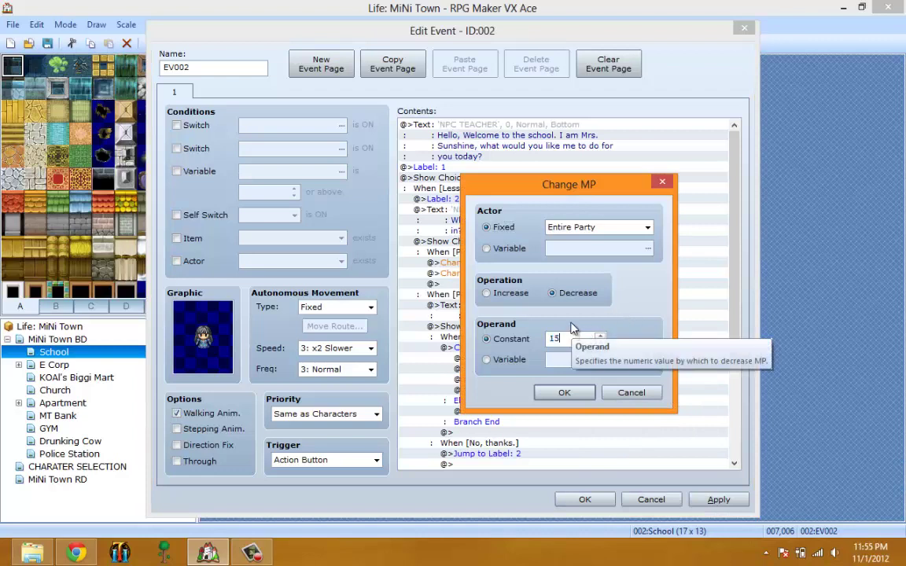
pyautogui.click(564, 393)
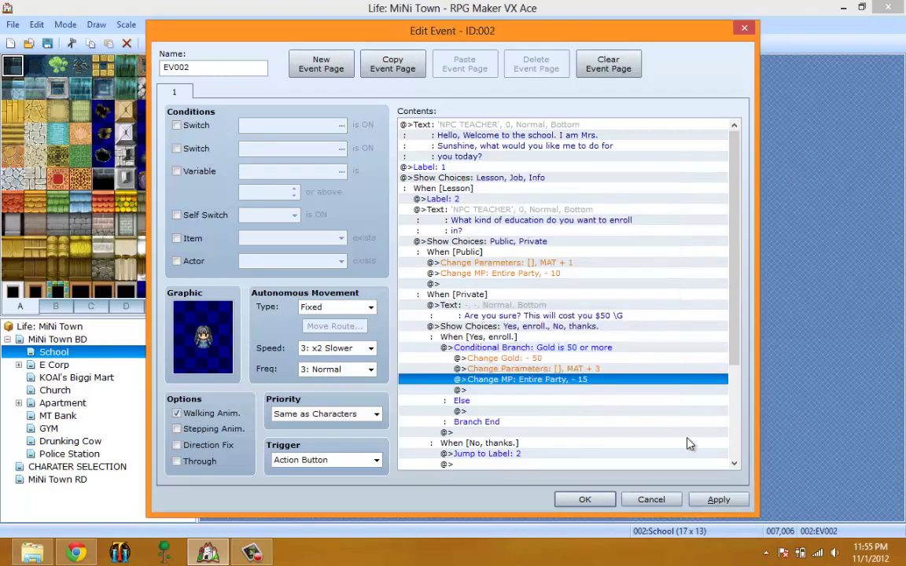
# Step: Apply the changes to the teacher event
pyautogui.click(708, 501)
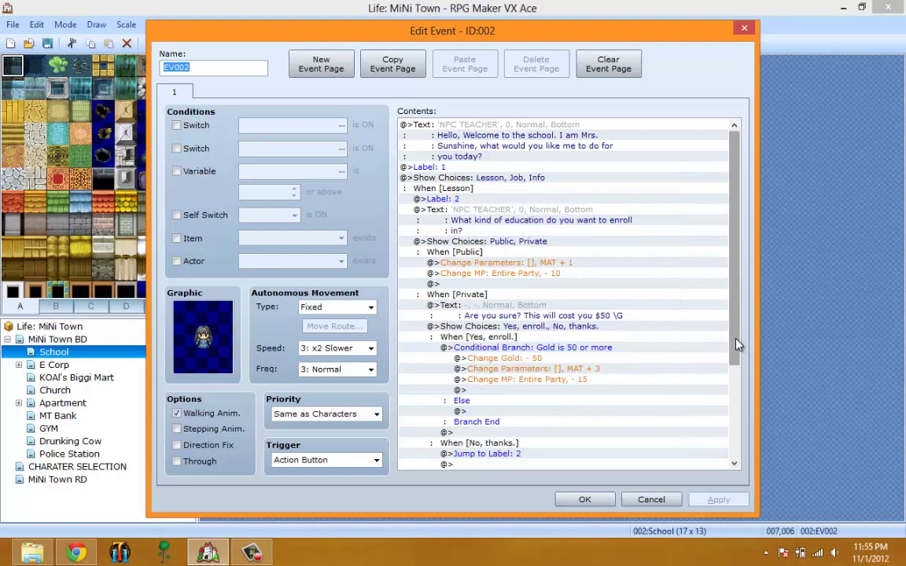
pyautogui.moveTo(733, 350); pyautogui.dragTo(569, 460)
pyautogui.scroll(-1, 570, 460)
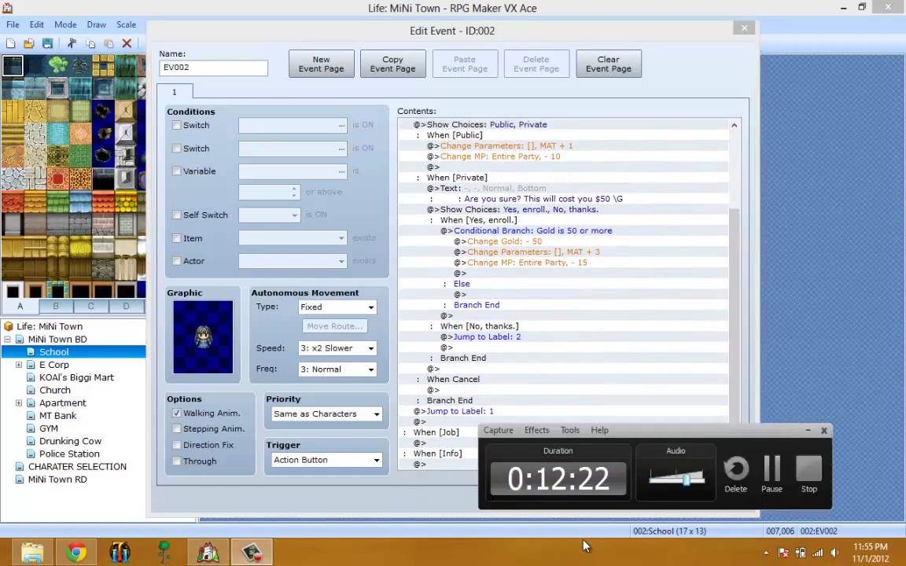
pyautogui.click(662, 371)
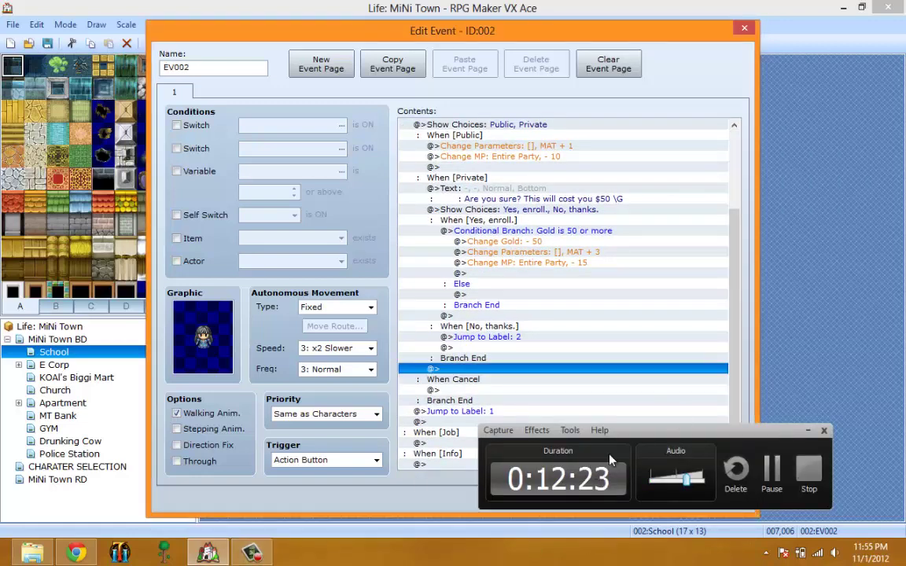
# Step: Close the event editor with OK, save the project, and playtest up to the load screen
pyautogui.click(808, 431)
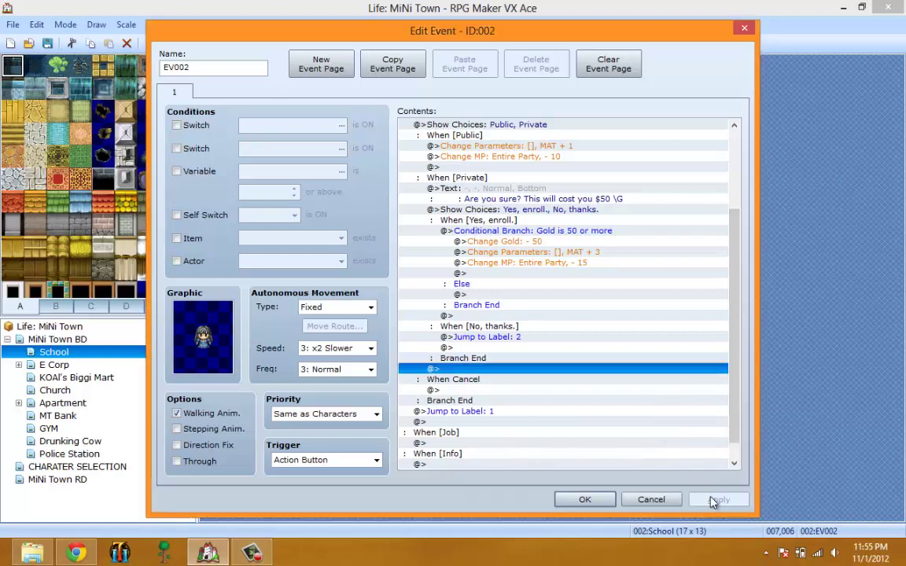
pyautogui.moveTo(733, 365); pyautogui.dragTo(705, 331)
pyautogui.scroll(2, 704, 331)
pyautogui.click(582, 499)
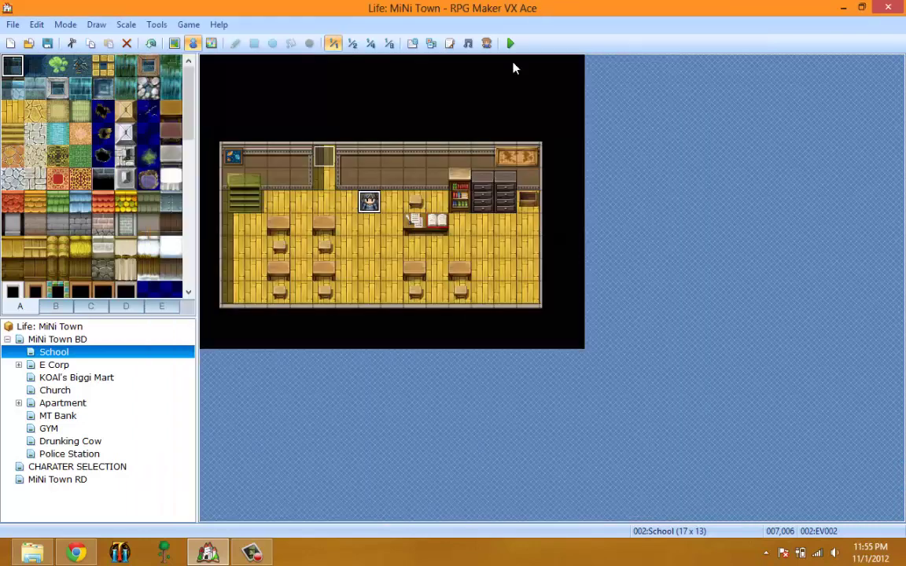
pyautogui.click(511, 45)
pyautogui.click(397, 305)
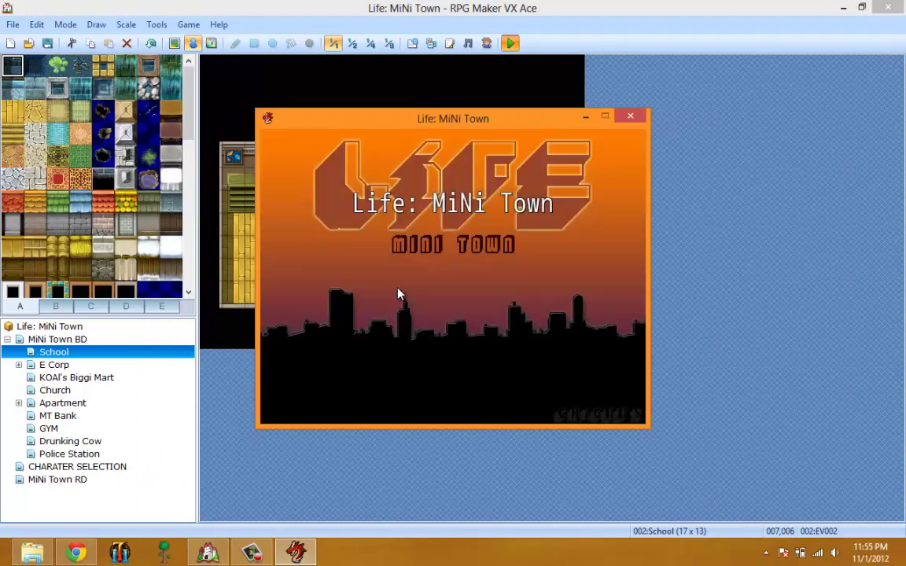
pyautogui.press('Return')
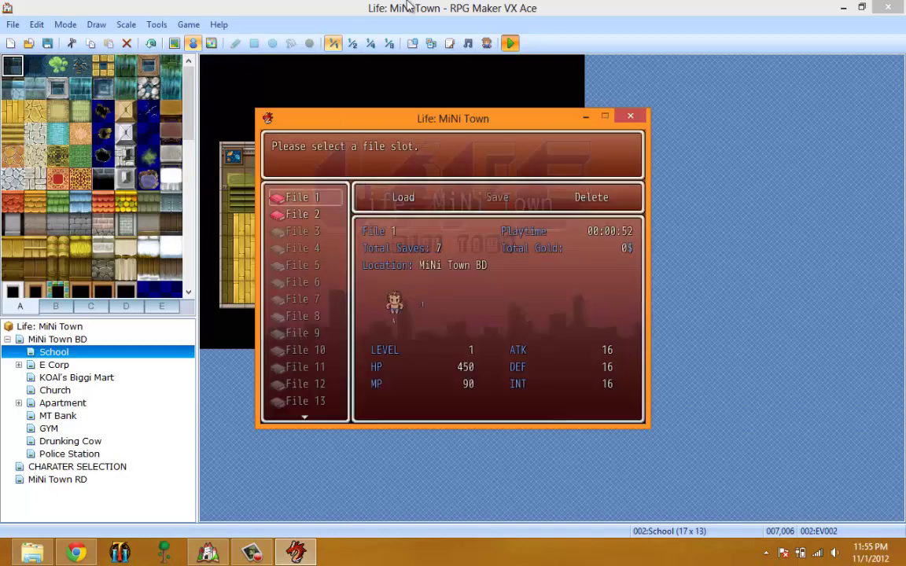
# Step: Create a Quick Event treasure chest with 99999 gold beside the teacher, then playtest
pyautogui.click(630, 115)
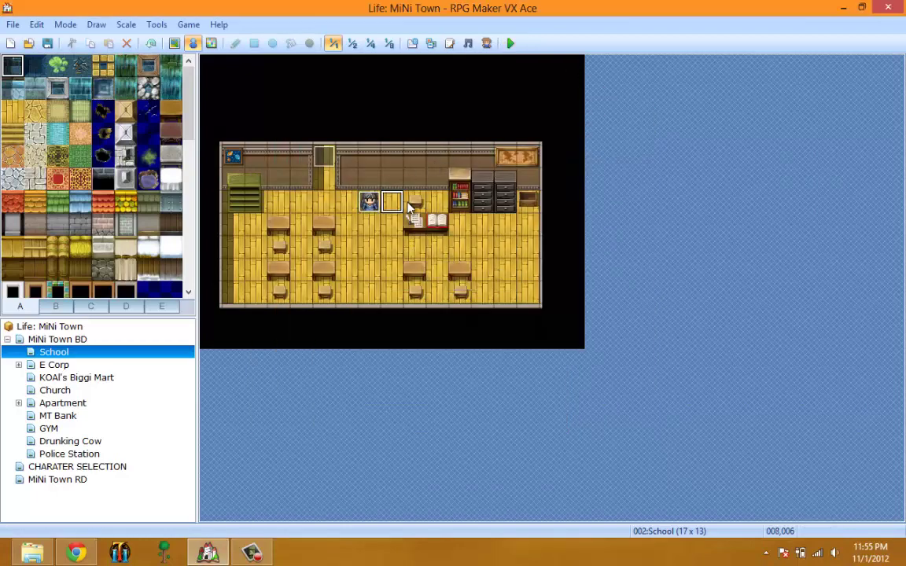
pyautogui.rightClick(393, 202)
pyautogui.moveTo(483, 324)
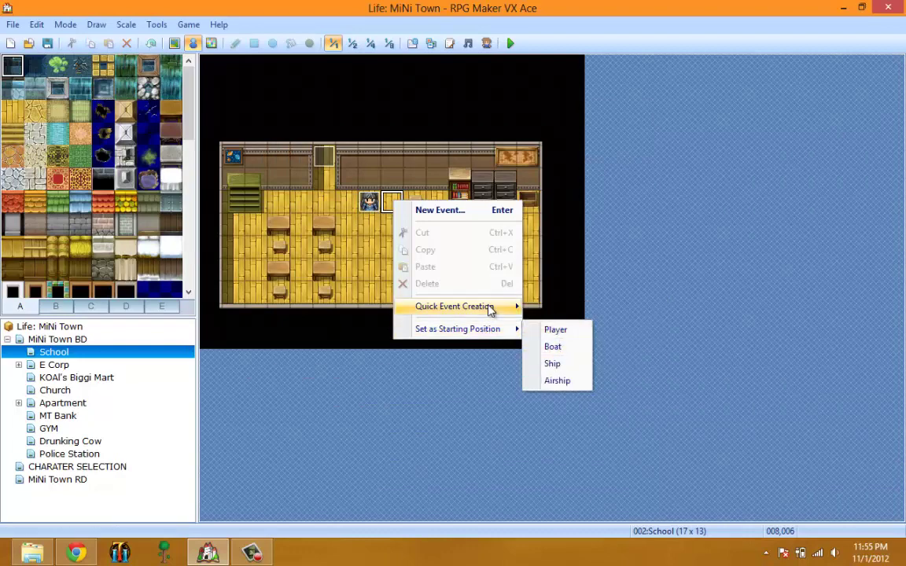
pyautogui.moveTo(489, 307)
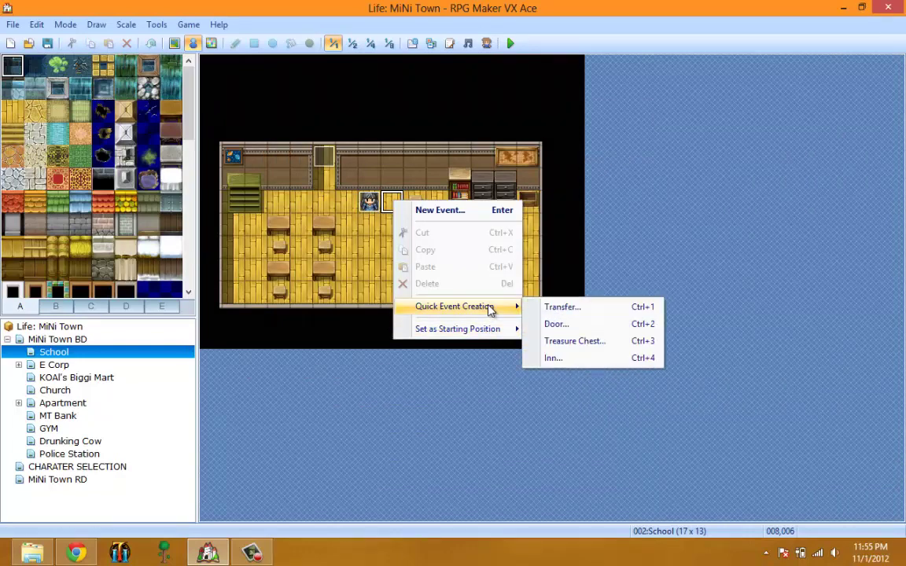
pyautogui.click(578, 341)
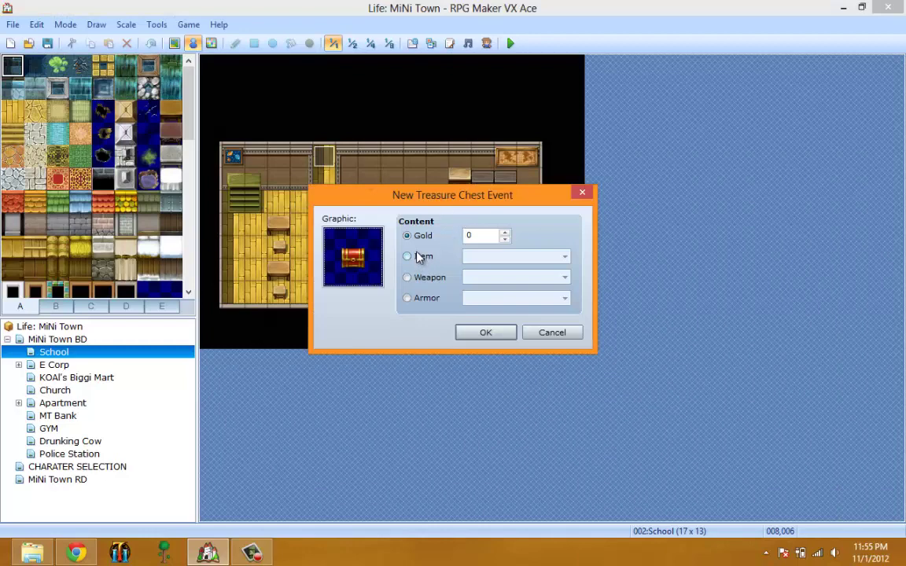
pyautogui.doubleClick(478, 234)
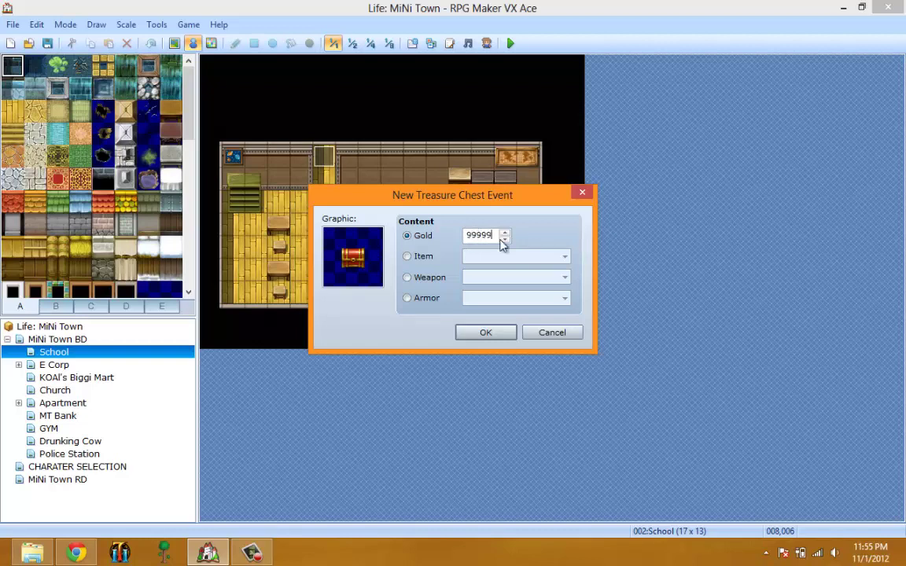
pyautogui.click(485, 333)
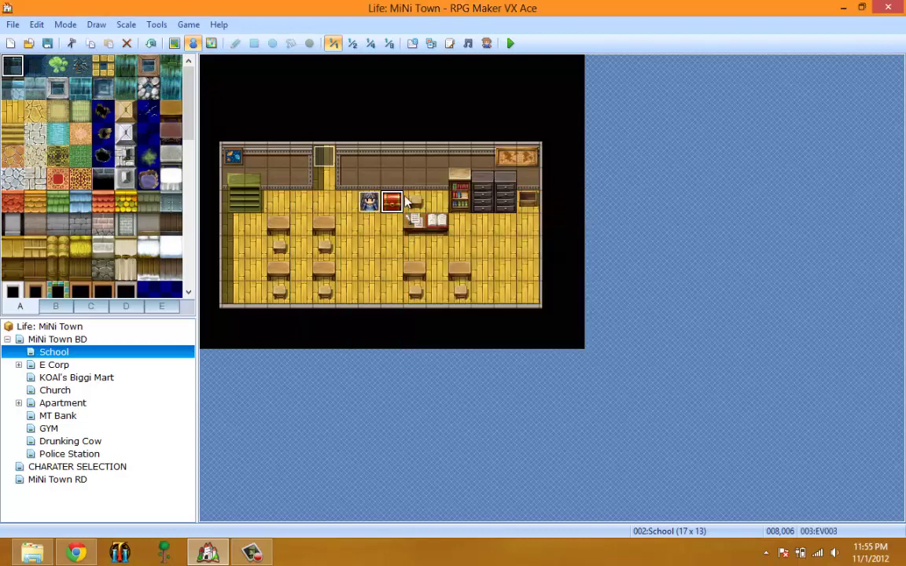
pyautogui.click(509, 43)
# Step: Save and launch the playtest, load the first save, and walk the hero to the teacher
pyautogui.click(397, 309)
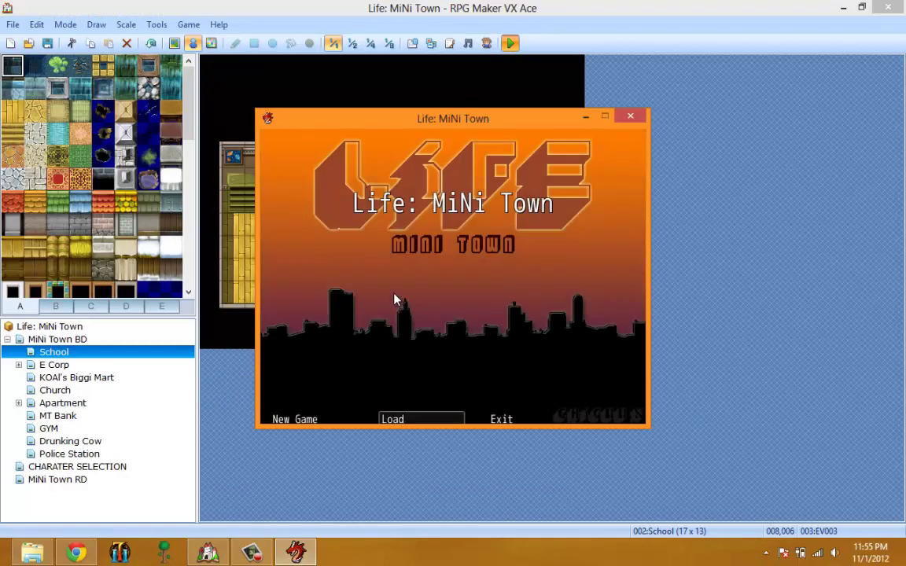
pyautogui.press('Return')
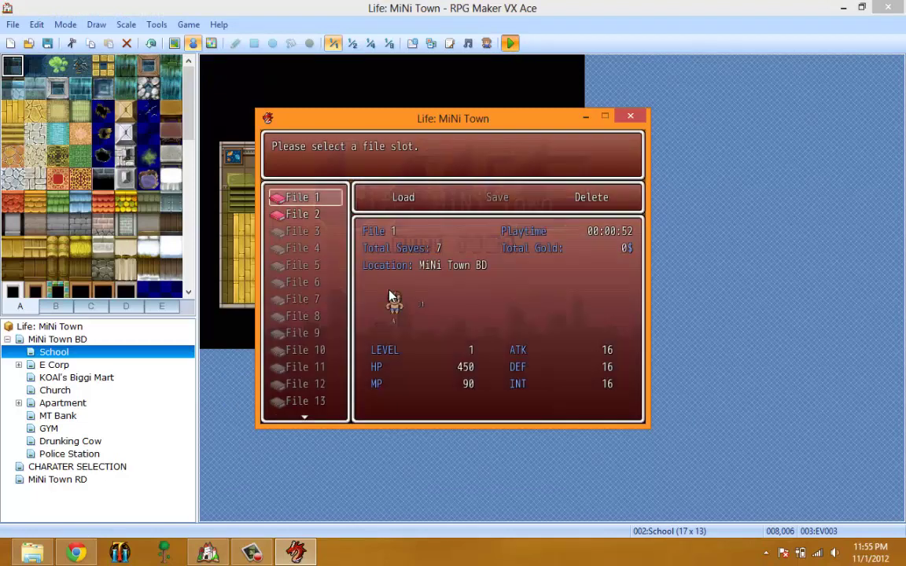
pyautogui.press('Return')
pyautogui.press('Return')
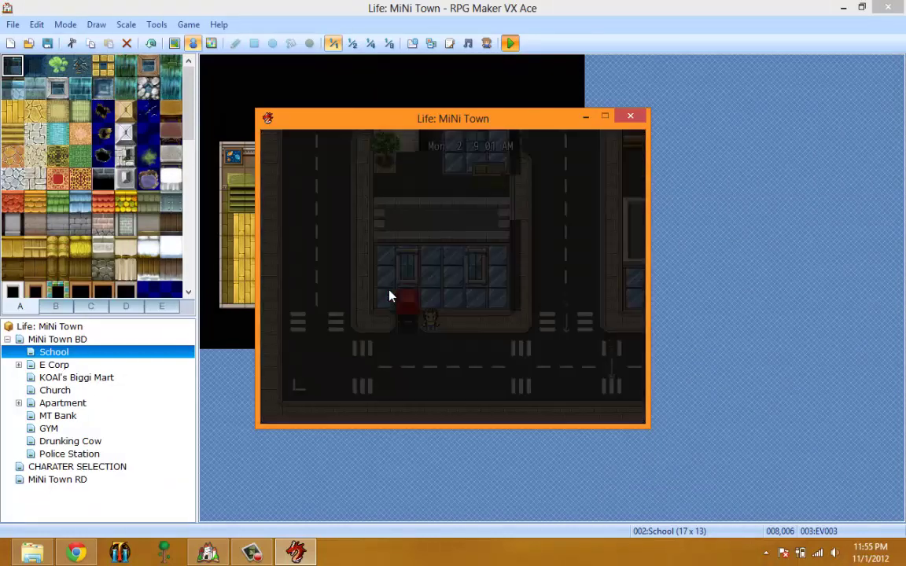
pyautogui.press('Right')
pyautogui.press('Up')
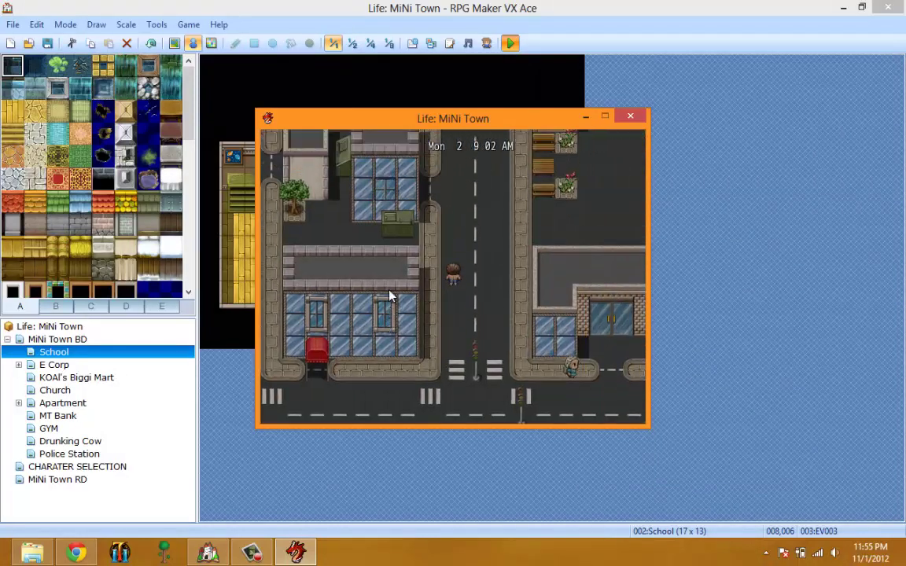
pyautogui.press('Up')
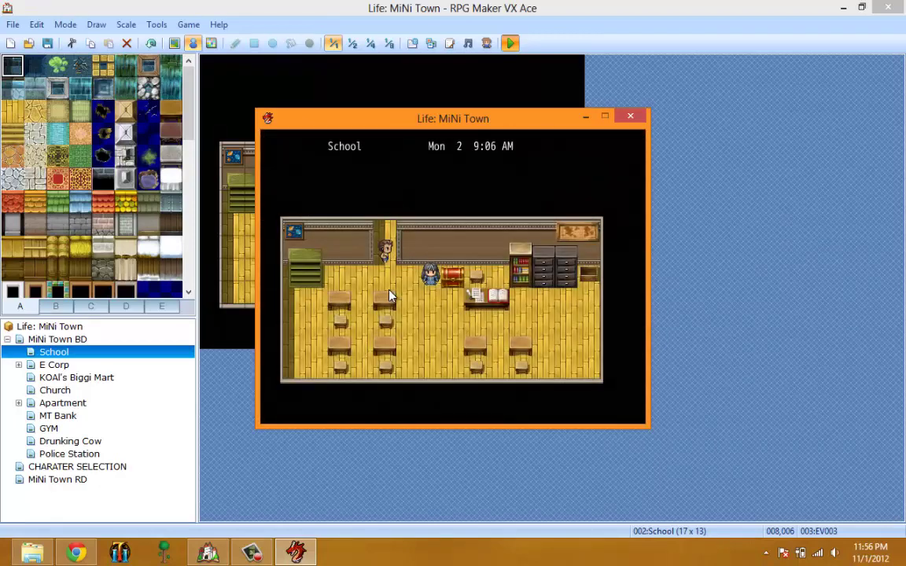
pyautogui.press('Right')
pyautogui.press('Return')
# Step: Pick the teacher's Info option and open the treasure chest to collect the gold
pyautogui.press('Return')
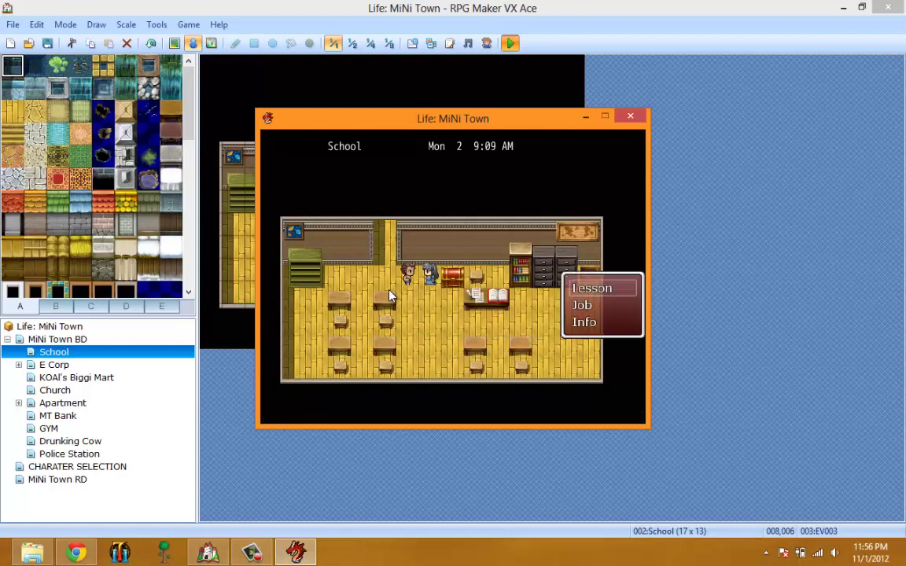
pyautogui.press('Down')
pyautogui.press('Down')
pyautogui.press('Return')
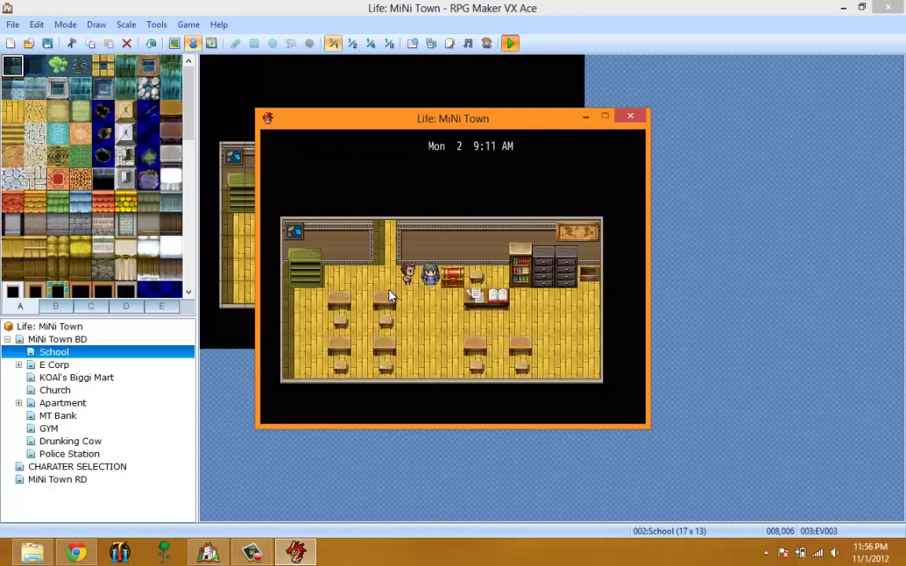
pyautogui.press('Down')
pyautogui.press('Right')
pyautogui.press('Right')
pyautogui.press('Up')
pyautogui.press('Return')
pyautogui.press('Return')
pyautogui.press('Left')
pyautogui.press('Left')
pyautogui.press('Up')
pyautogui.press('Right')
# Step: Talk to the teacher again, choose Lesson, and decline the $50 enrollment prompt
pyautogui.press('Return')
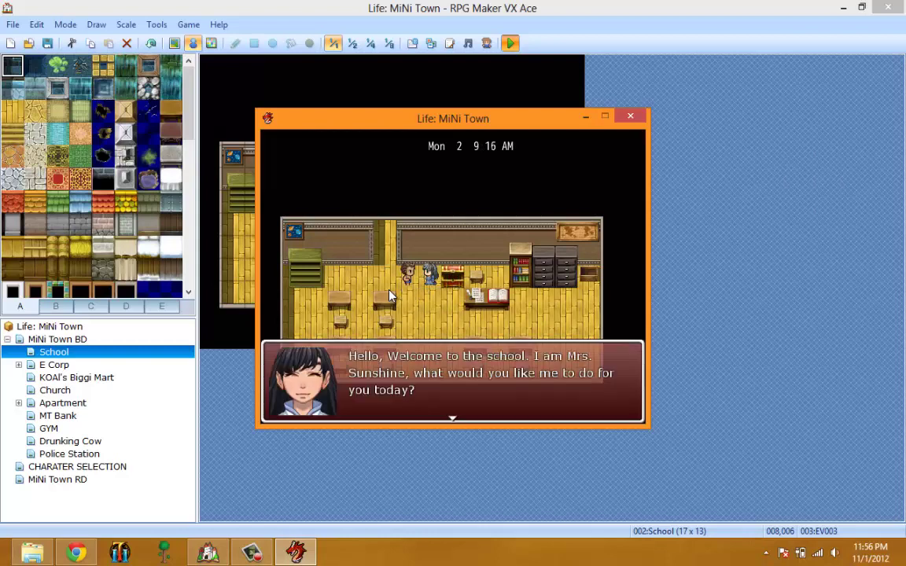
pyautogui.press('Return')
pyautogui.press('Down')
pyautogui.press('Return')
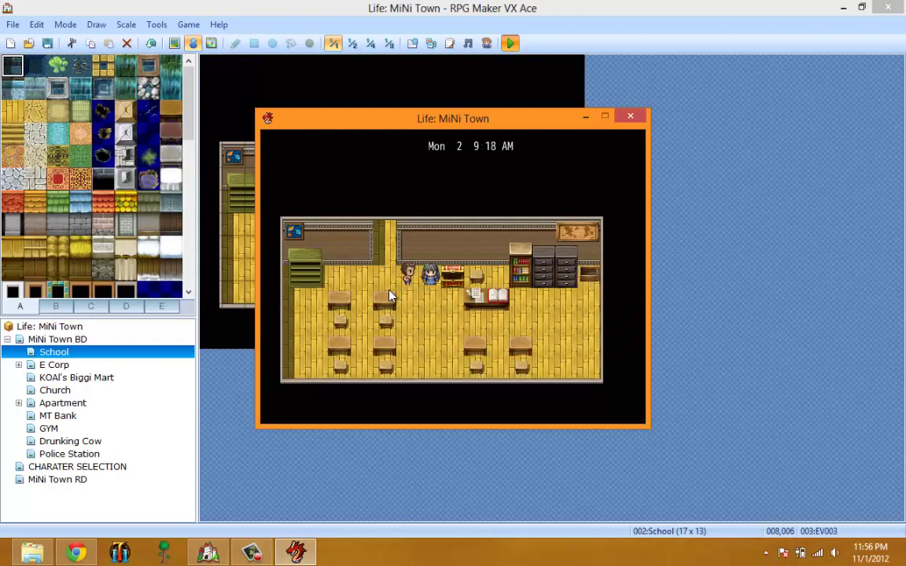
pyautogui.press('Return')
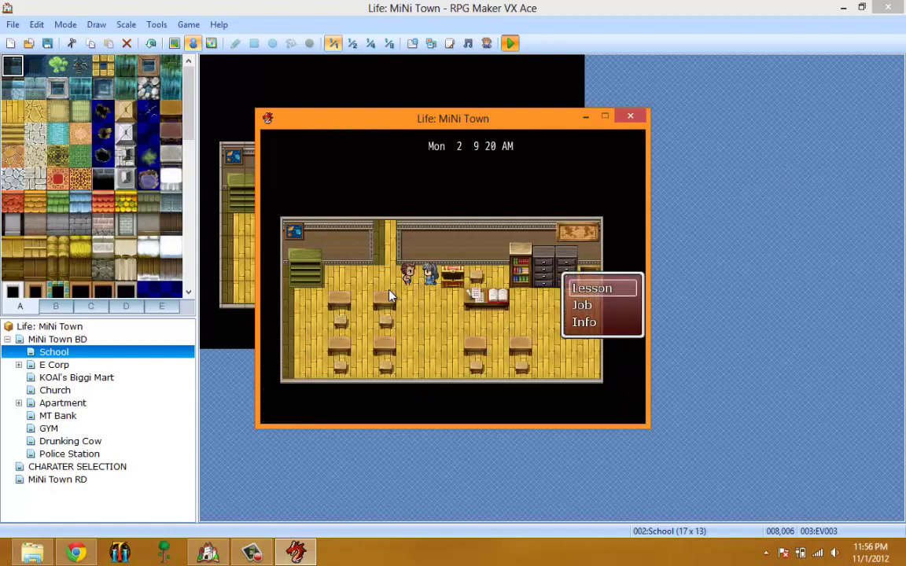
pyautogui.press('Return')
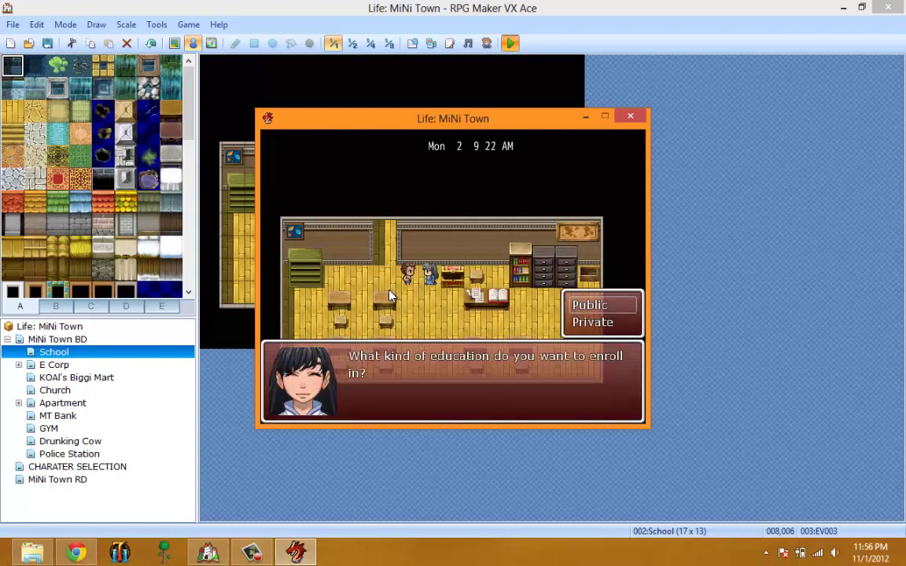
pyautogui.press('Return')
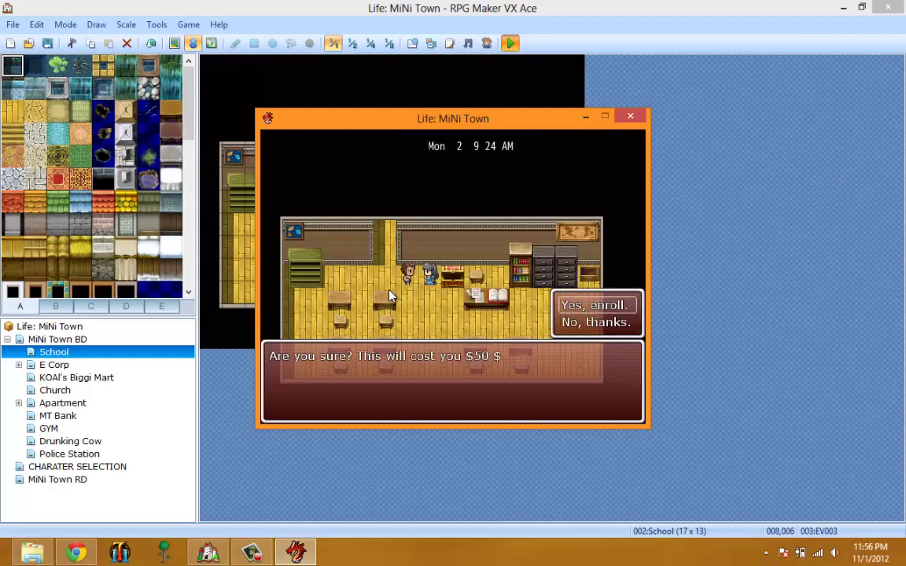
pyautogui.press('Return')
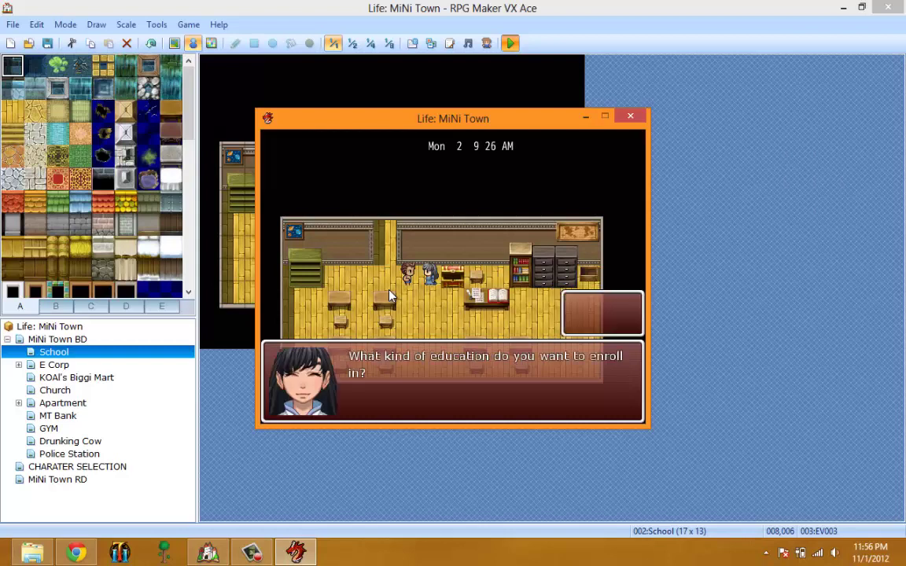
pyautogui.press('Return')
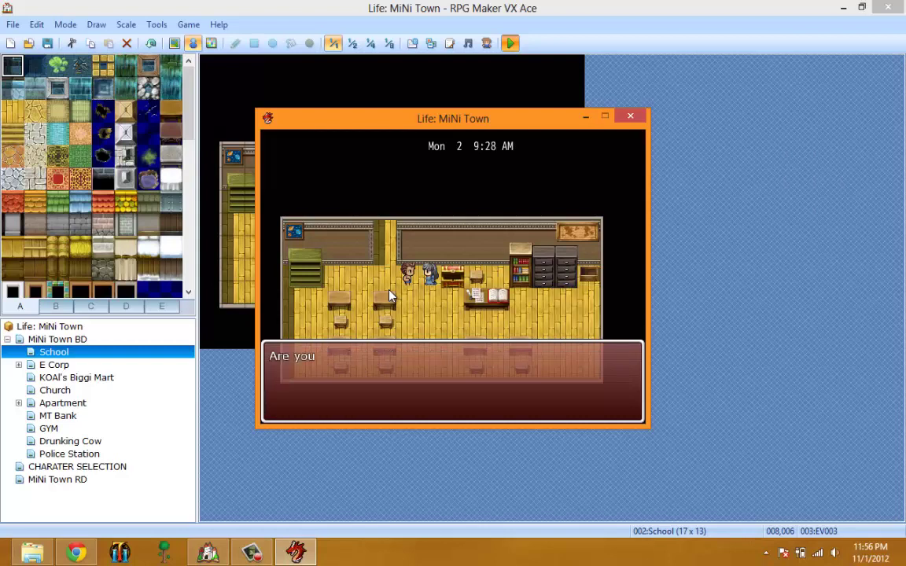
pyautogui.press('Return')
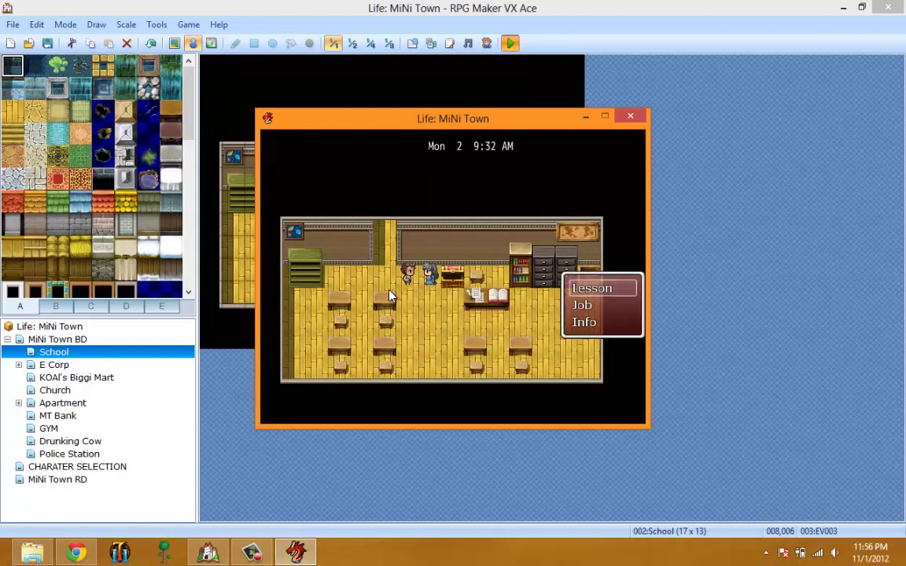
pyautogui.press('Return')
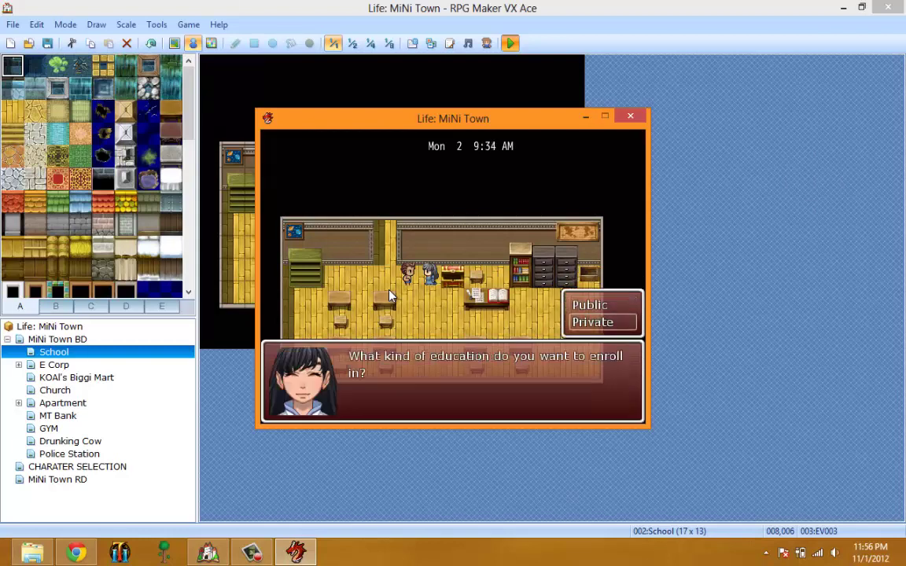
pyautogui.press('Return')
pyautogui.press('Return')
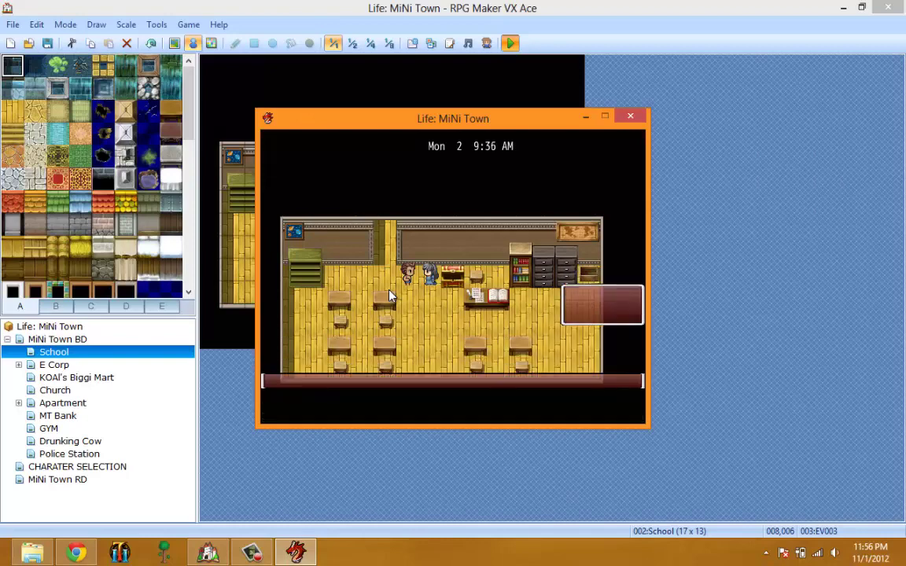
pyautogui.press('Return')
pyautogui.press('Return')
pyautogui.press('Return')
# Step: Choose Private education, then cancel the $50 prompt back to Lesson/Job/Info
pyautogui.press('Return')
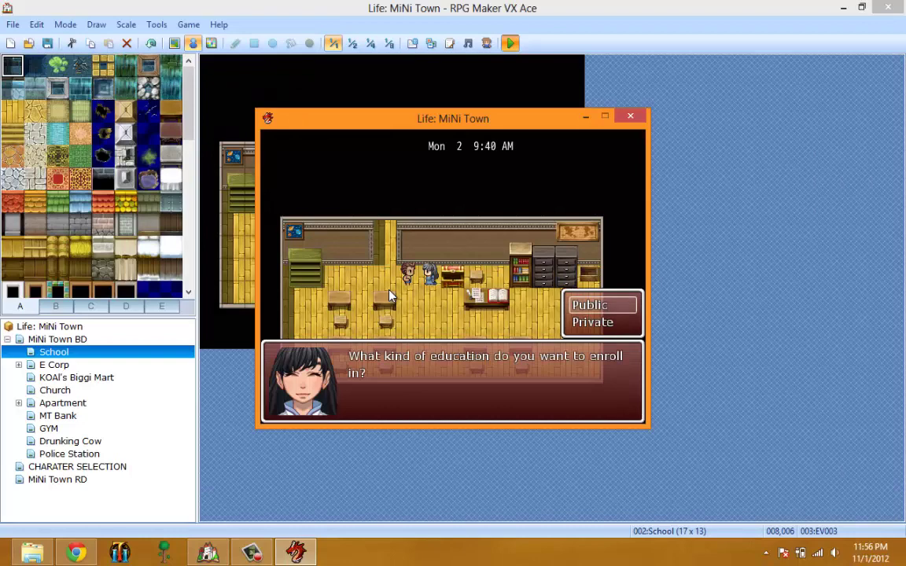
pyautogui.press('Down')
pyautogui.press('Return')
pyautogui.press('Return')
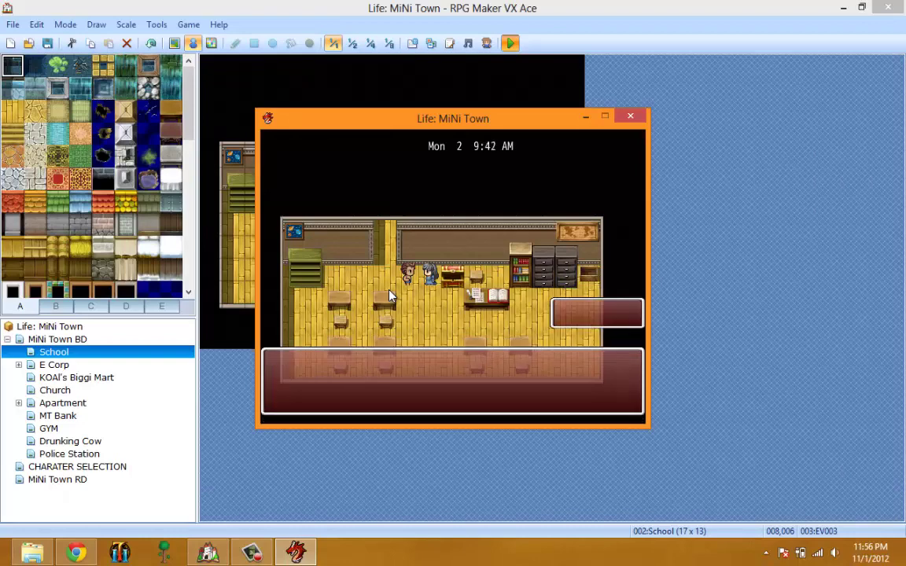
pyautogui.press('Return')
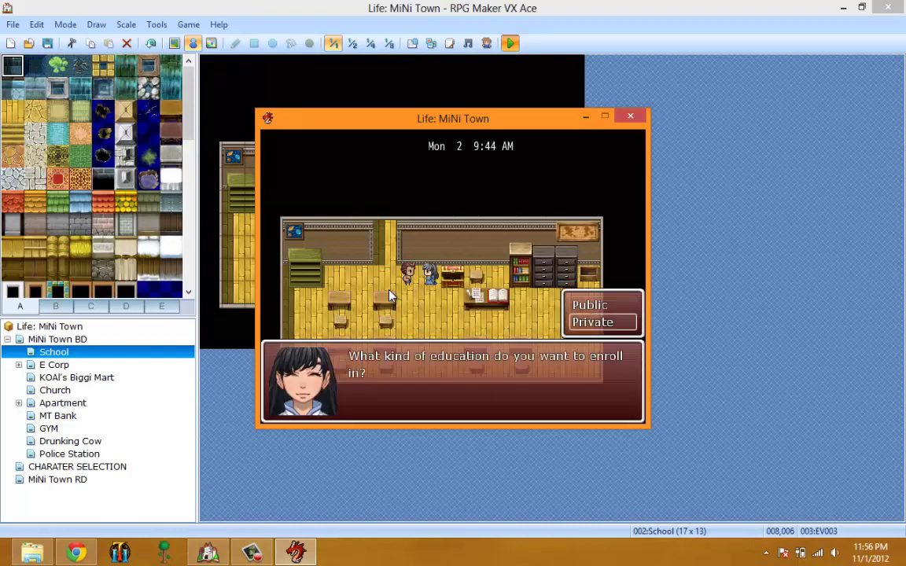
pyautogui.press('Return')
pyautogui.press('Escape')
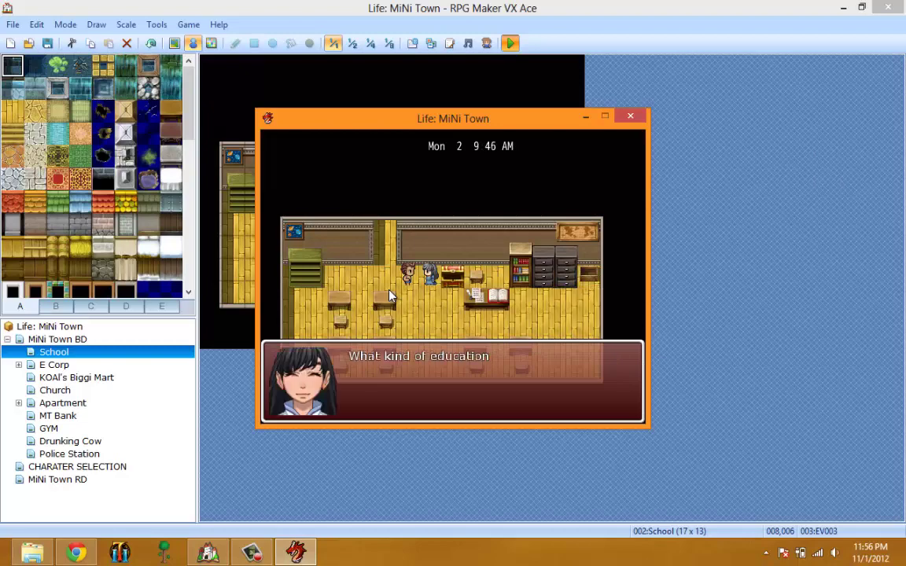
pyautogui.press('Escape')
pyautogui.press('Down')
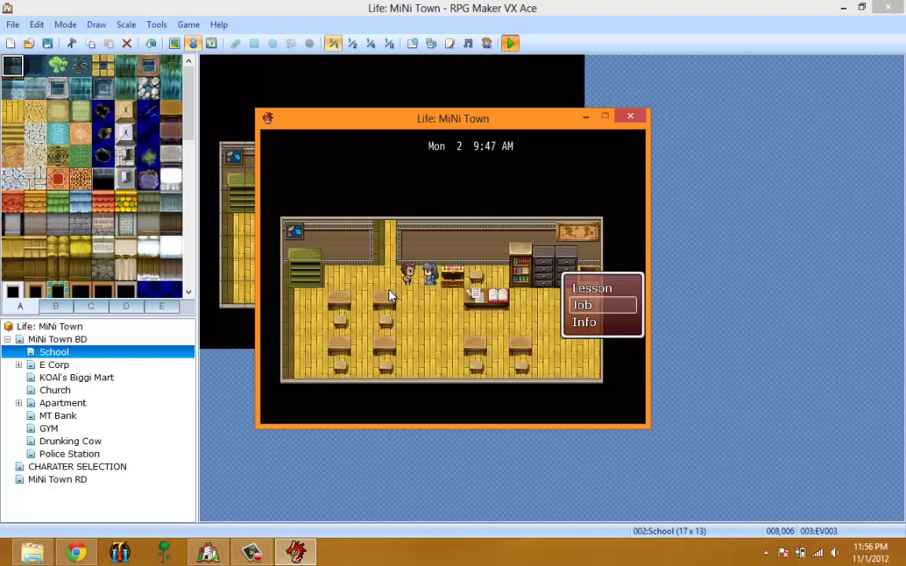
# Step: Talk to the teacher and enroll in Private education, paying the $50 fee
pyautogui.press('Escape')
pyautogui.press('Escape')
pyautogui.press('Down')
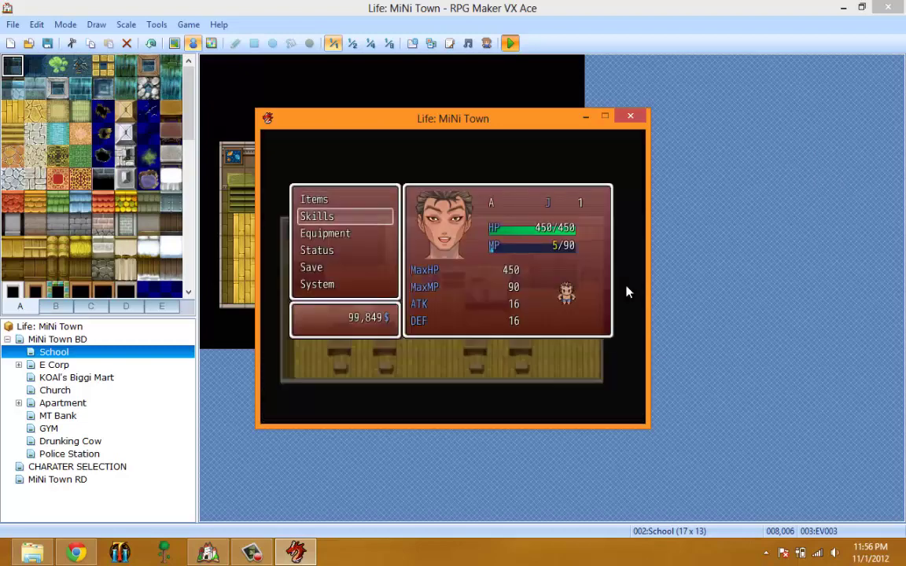
pyautogui.press('Escape')
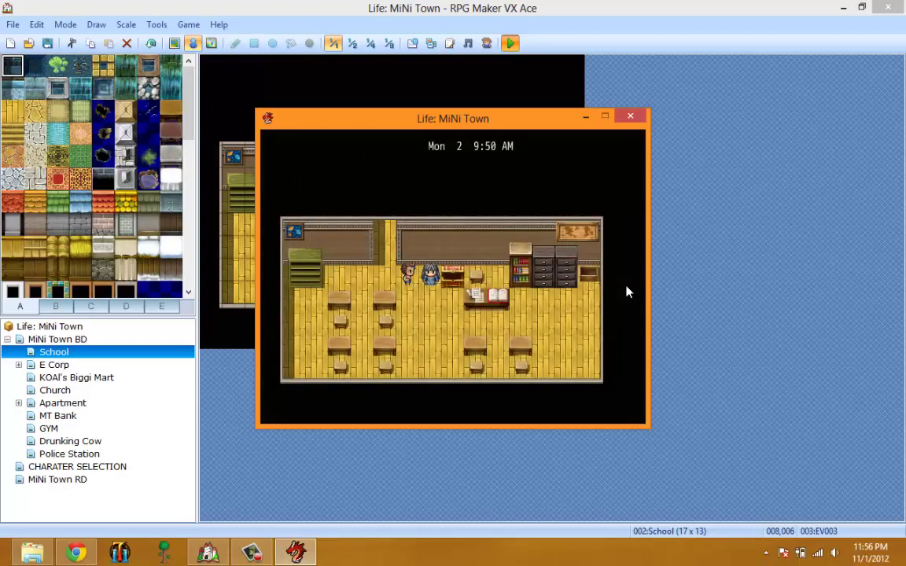
pyautogui.press('Return')
pyautogui.press('Return')
pyautogui.press('Return')
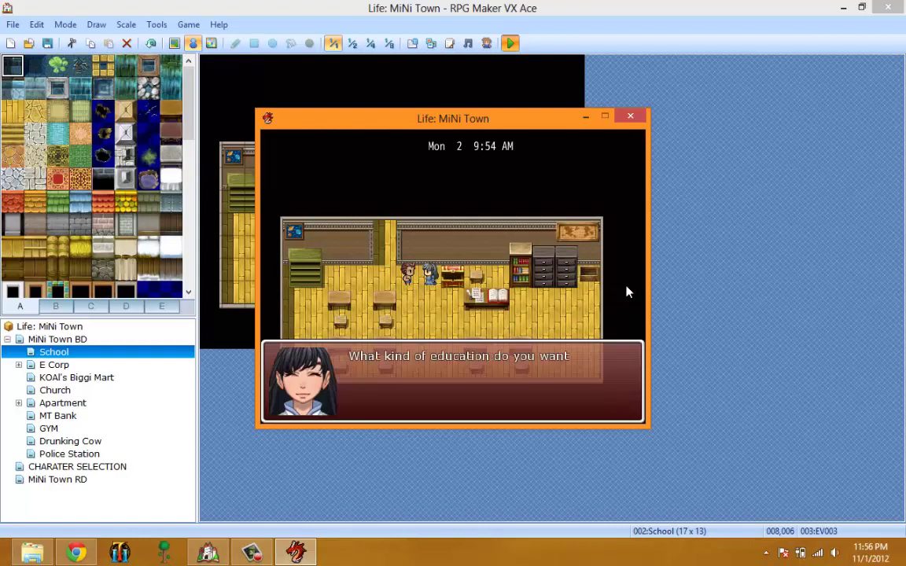
pyautogui.press('Down')
pyautogui.press('Return')
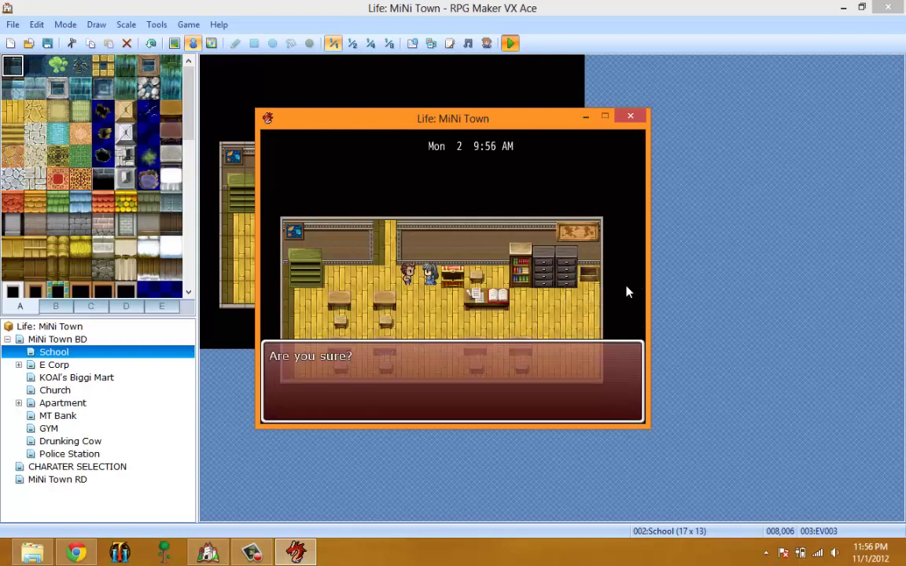
pyautogui.press('Return')
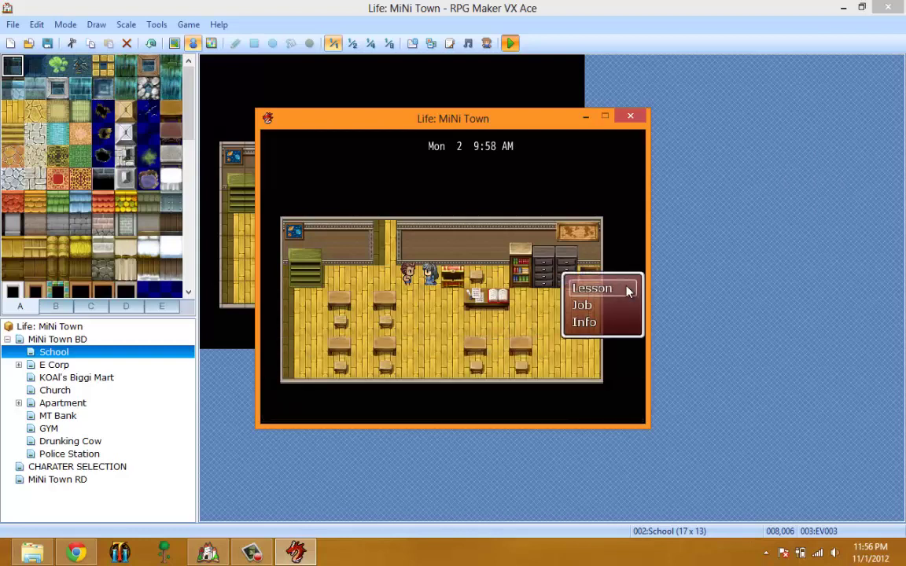
pyautogui.press('Escape')
pyautogui.press('Escape')
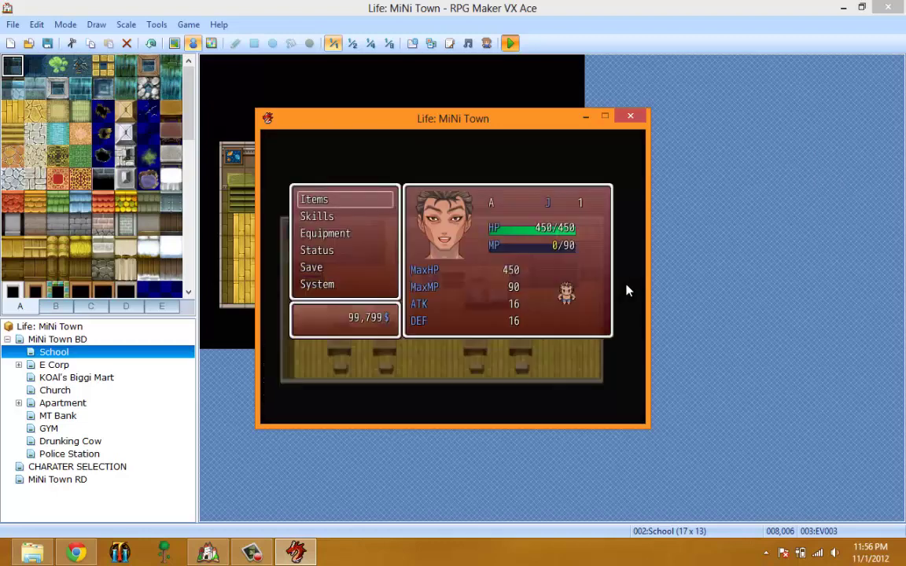
# Step: Open the hero's Status screen to check MP 0/90 and INT 32
pyautogui.press('Down')
pyautogui.press('Down')
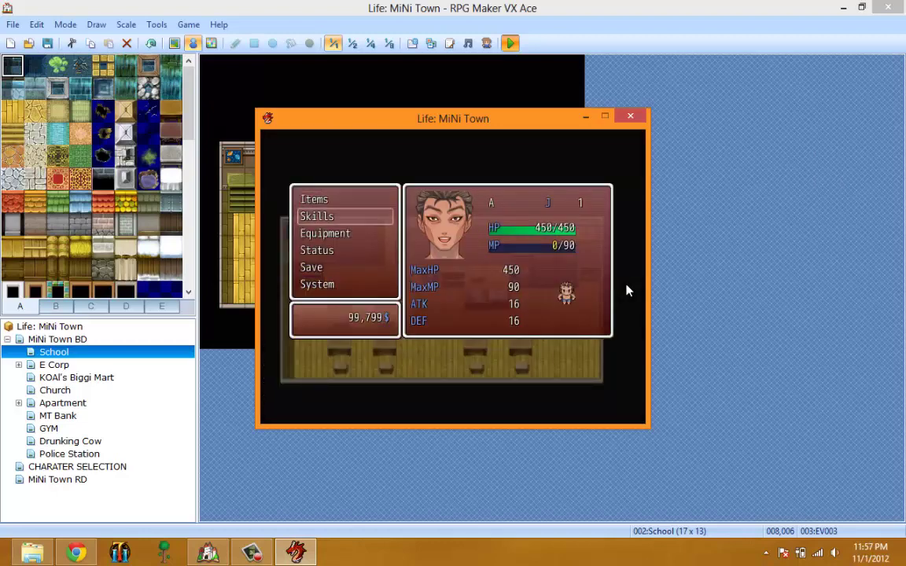
pyautogui.press('Down')
pyautogui.press('Down')
pyautogui.press('Down')
pyautogui.press('Up')
pyautogui.press('Up')
pyautogui.press('Up')
pyautogui.press('Down')
pyautogui.press('Return')
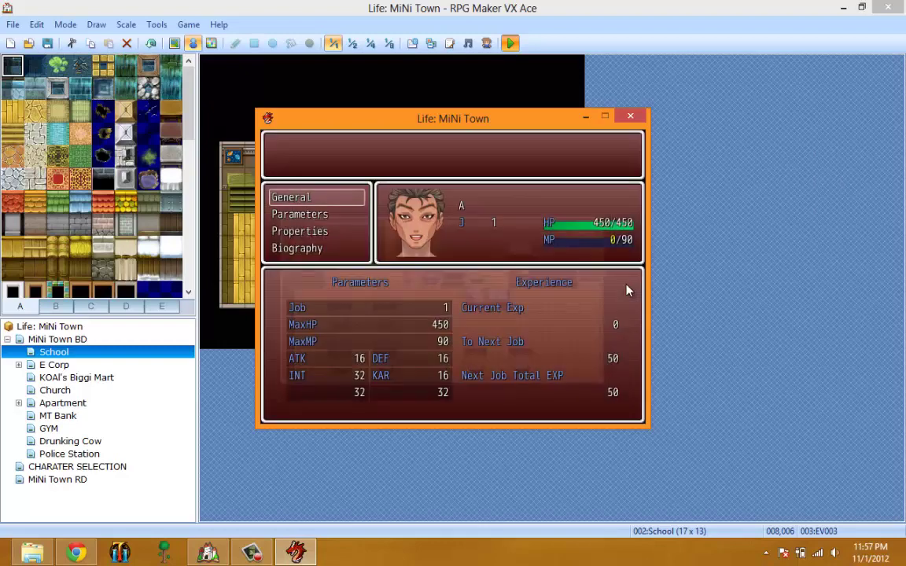
pyautogui.press('Escape')
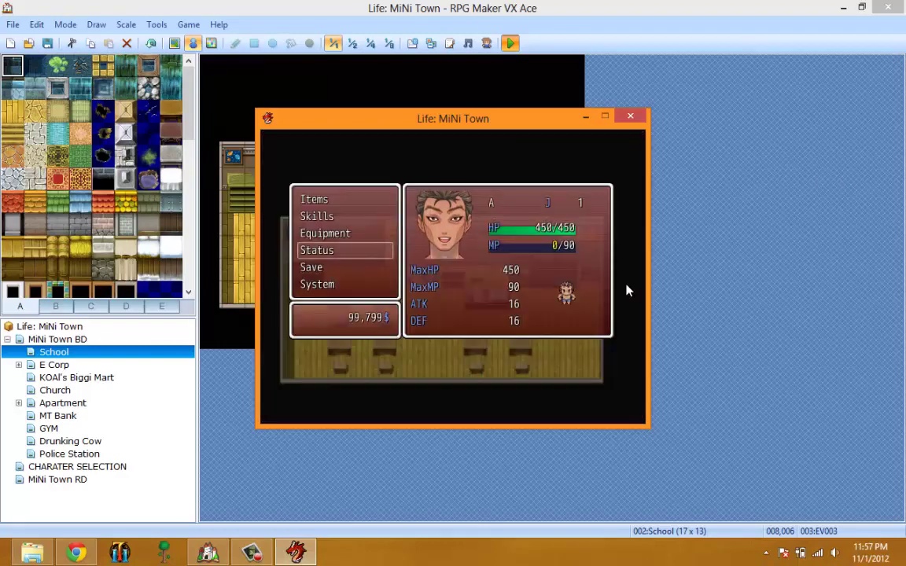
pyautogui.press('Return')
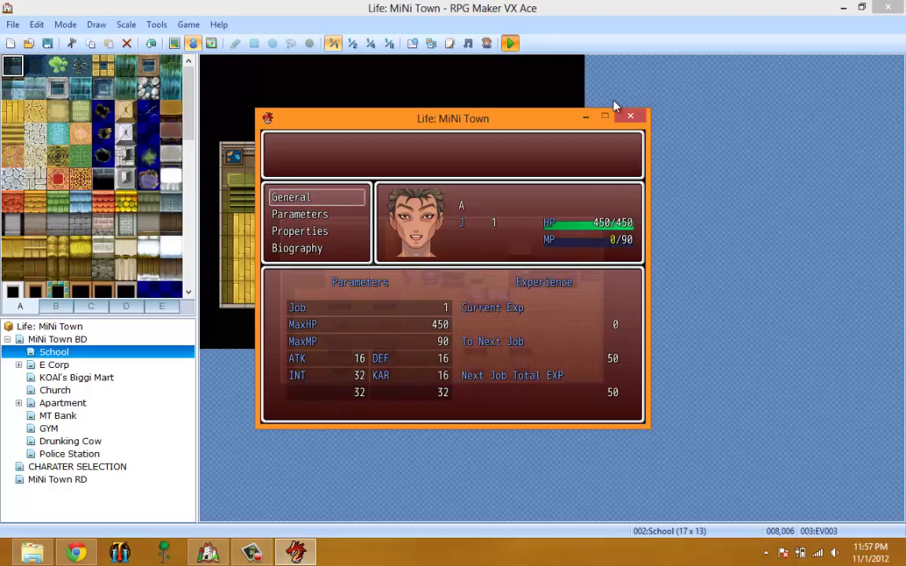
pyautogui.click(637, 117)
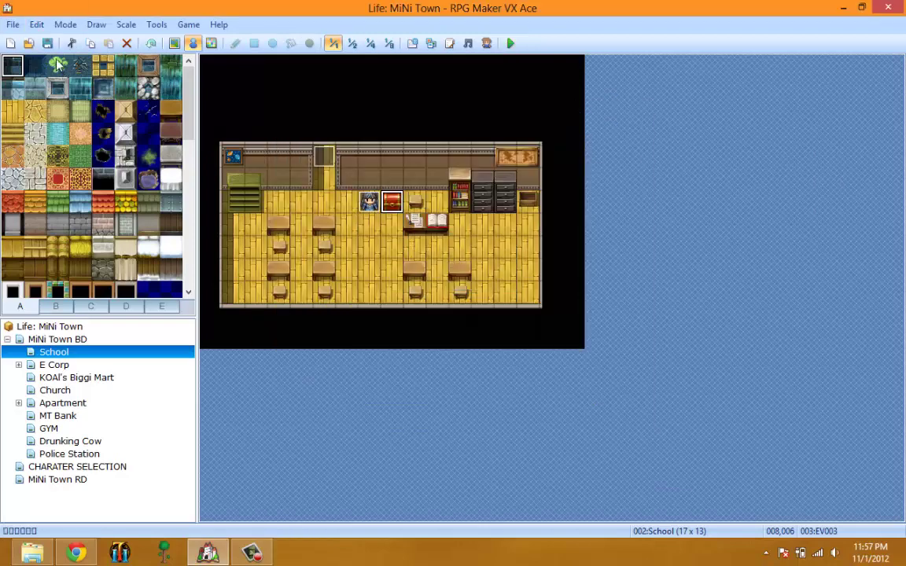
pyautogui.click(252, 553)
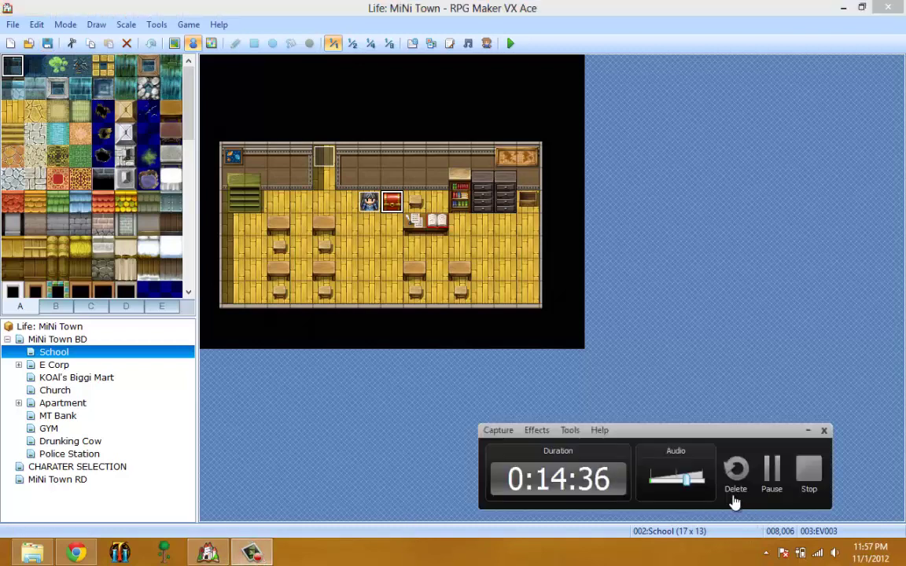